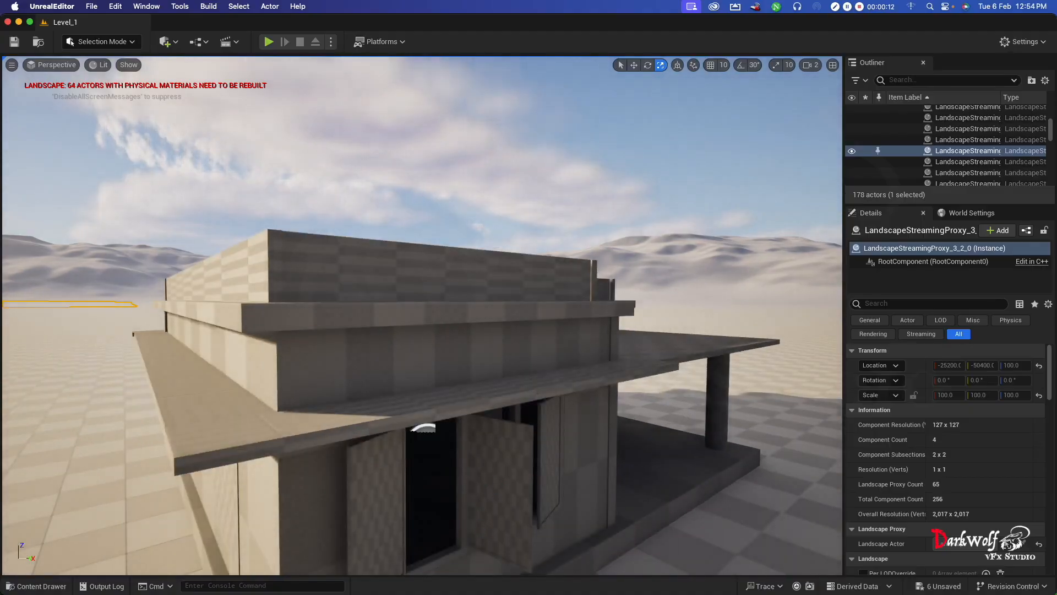
- Dock the content browser in the layout and reposition its separate window over the house view
{"action": "right_click_drag", "start_coordinate": [421, 315], "coordinate": [471, 265]}
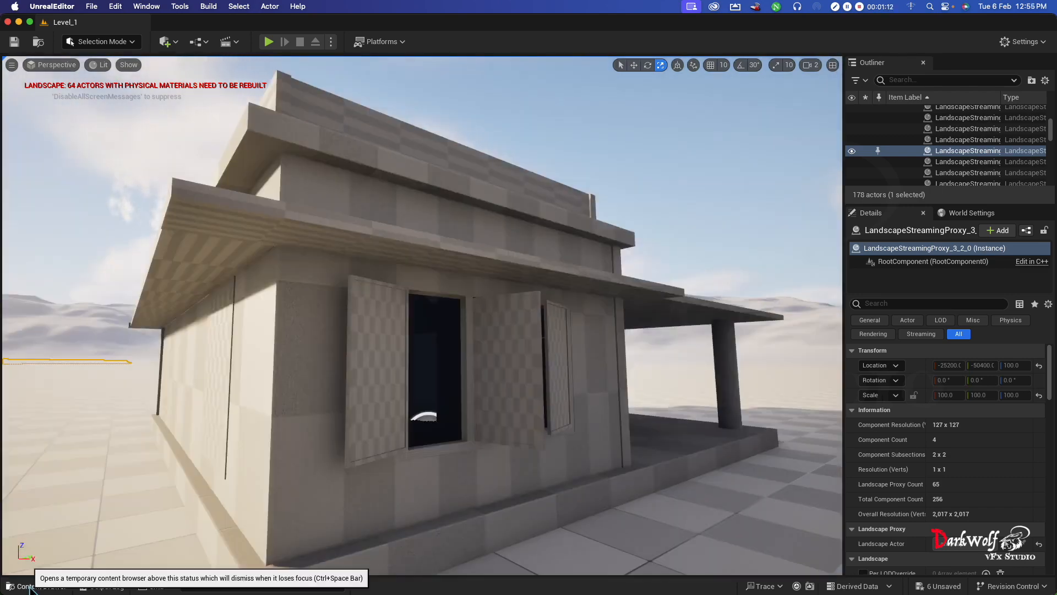
{"action": "left_click", "coordinate": [30, 587]}
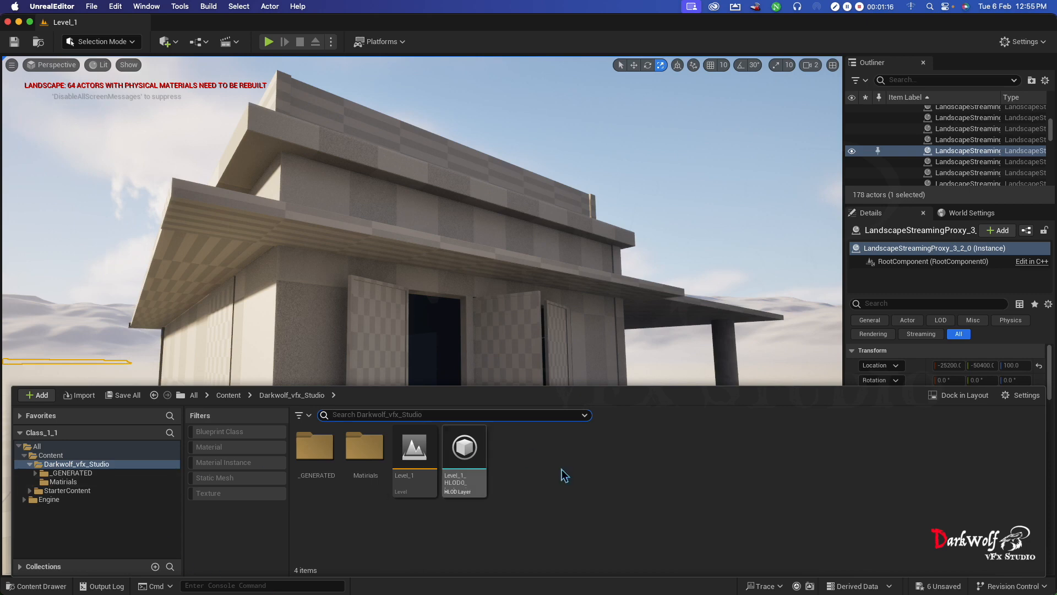
{"action": "left_click", "coordinate": [947, 397]}
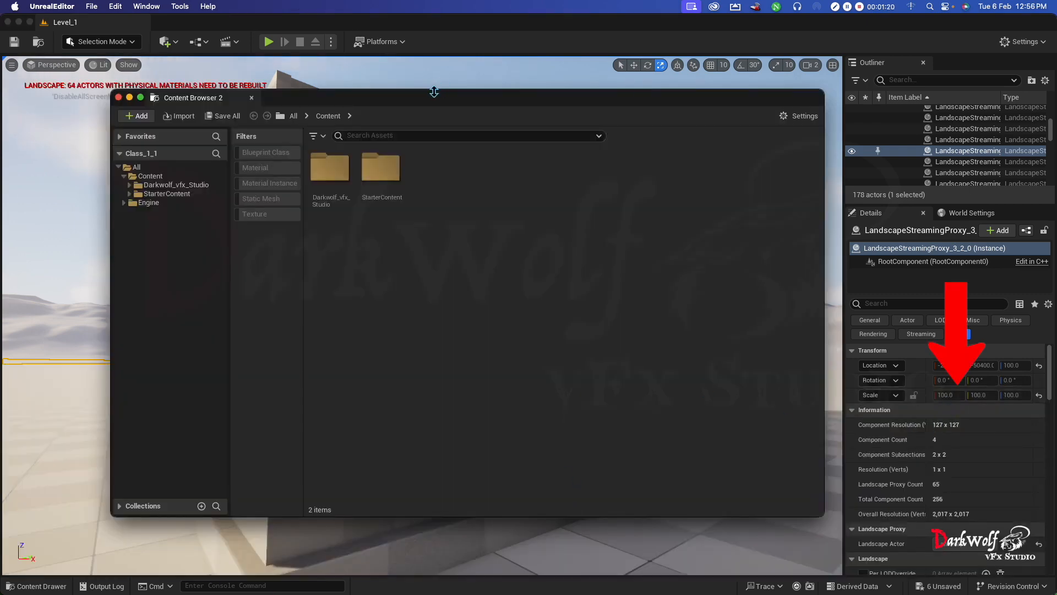
{"action": "left_click_drag", "start_coordinate": [434, 92], "coordinate": [1056, 231]}
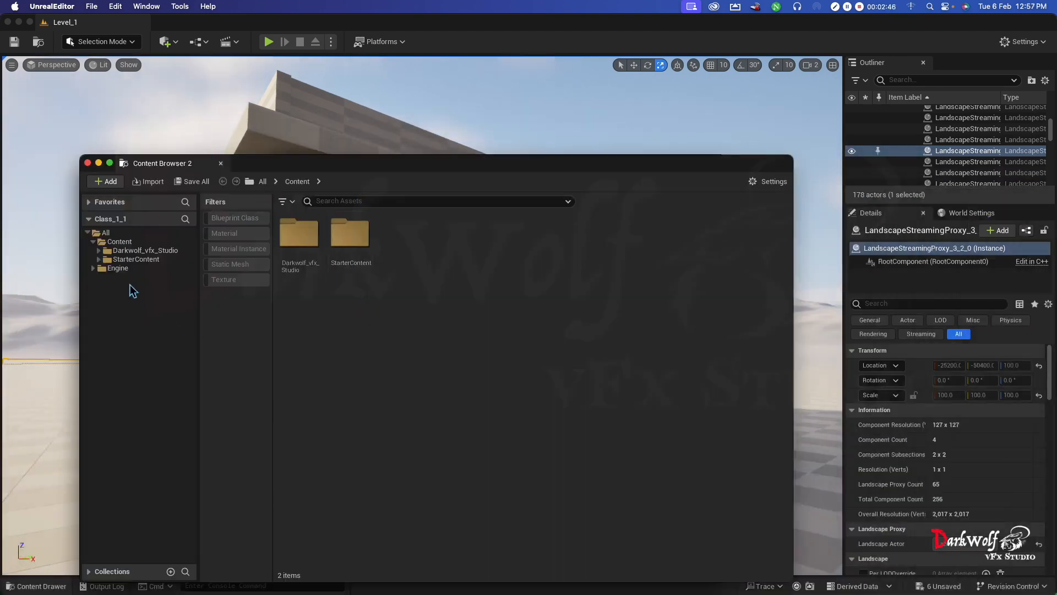
- Show the All folder, re-add the Material filter and enable it so only materials are listed
{"action": "left_click", "coordinate": [107, 233]}
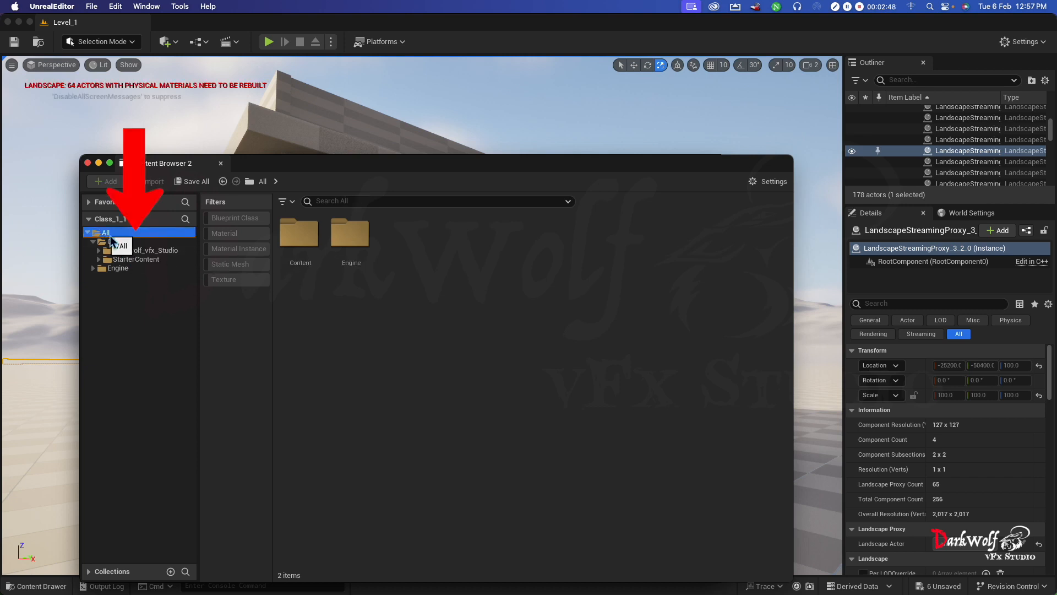
{"action": "left_click", "coordinate": [292, 202]}
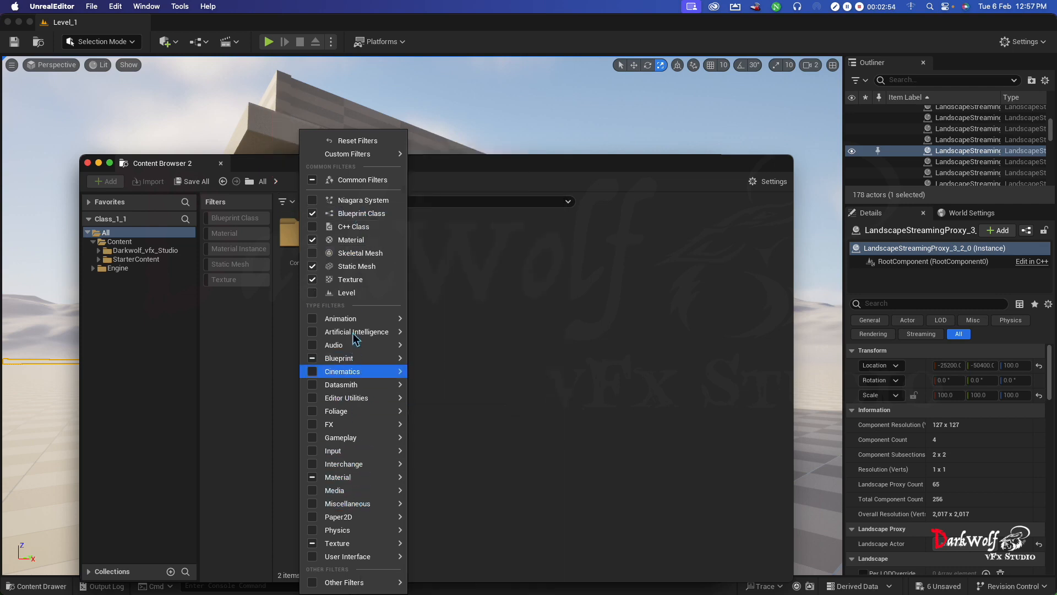
{"action": "left_click", "coordinate": [313, 241]}
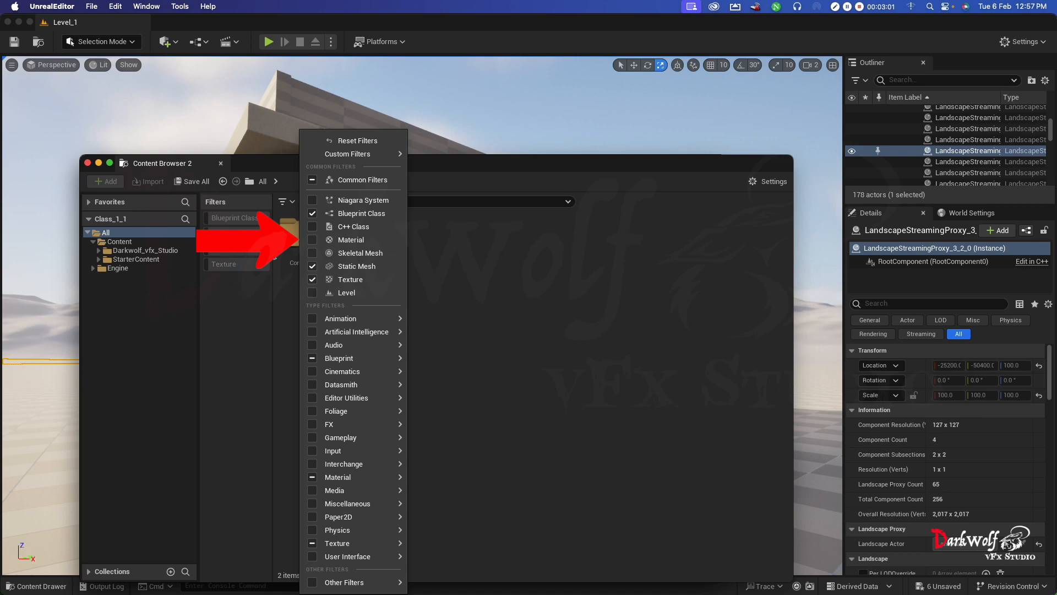
{"action": "left_click", "coordinate": [313, 240]}
{"action": "left_click", "coordinate": [244, 335]}
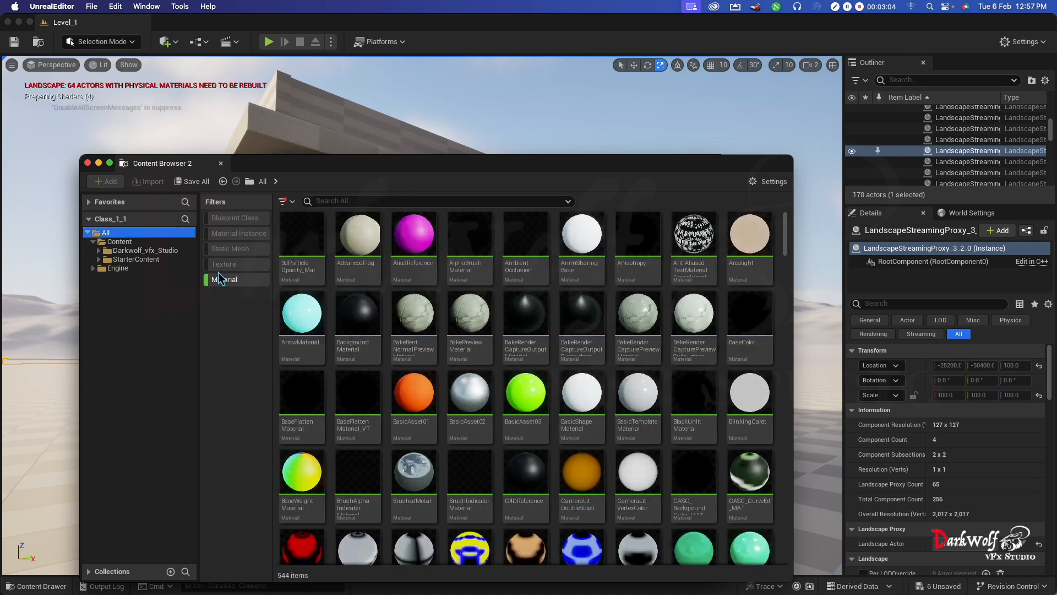
{"action": "left_click", "coordinate": [232, 283]}
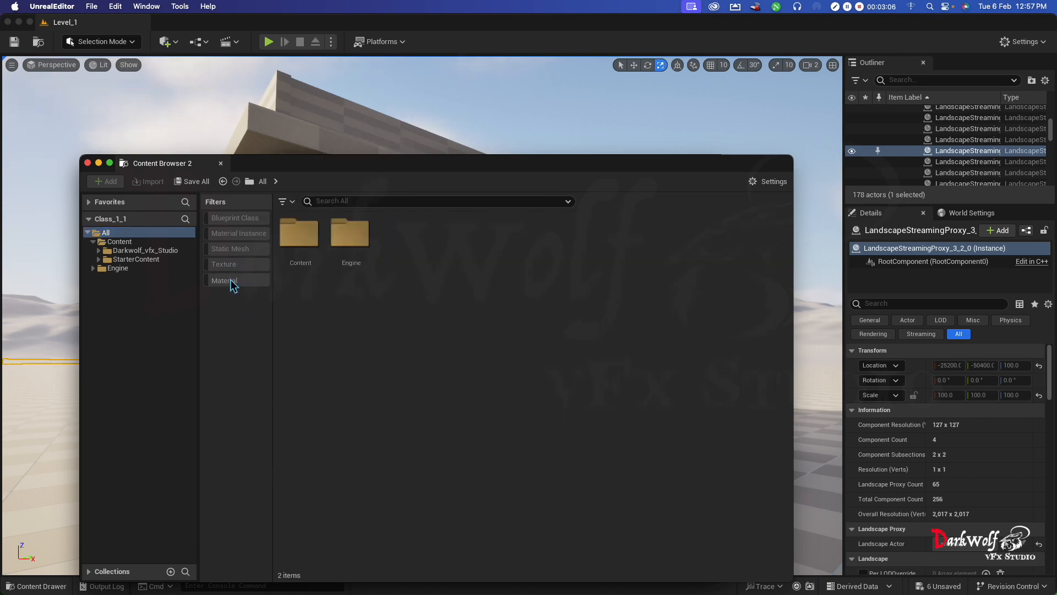
{"action": "left_click", "coordinate": [233, 284]}
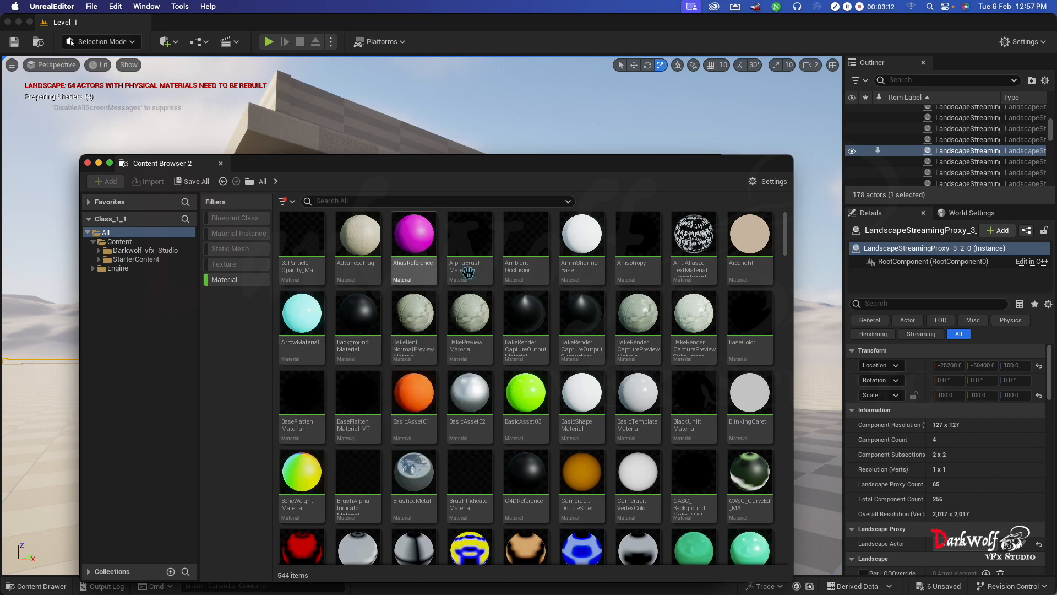
- Browse the listed materials and search them for "glass"
{"action": "scroll", "coordinate": [489, 430], "scroll_direction": "down", "scroll_amount": 5}
{"action": "scroll", "coordinate": [489, 430], "scroll_direction": "down", "scroll_amount": 5}
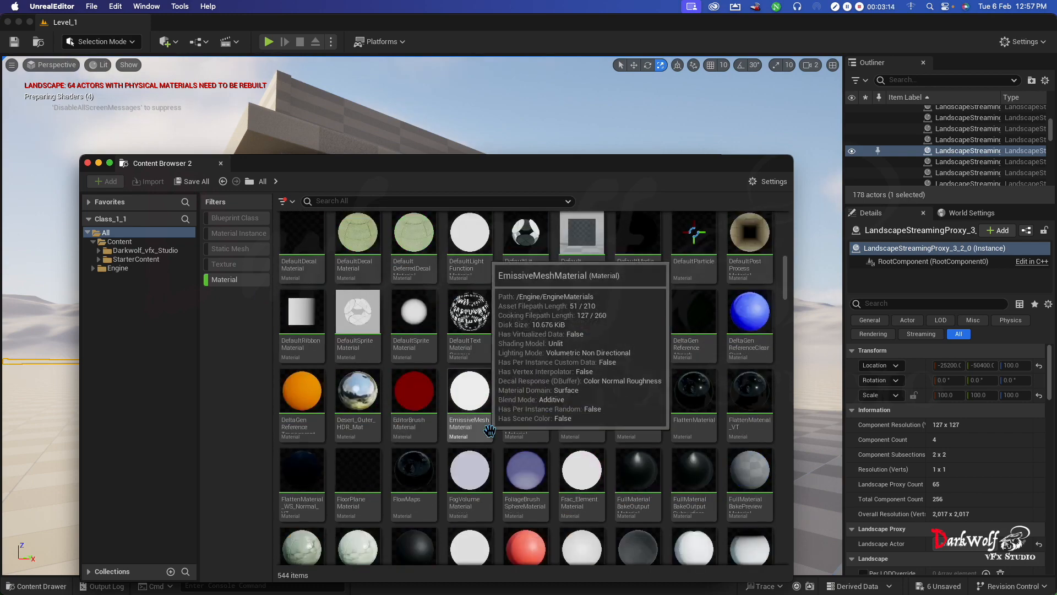
{"action": "scroll", "coordinate": [489, 430], "scroll_direction": "up", "scroll_amount": 10}
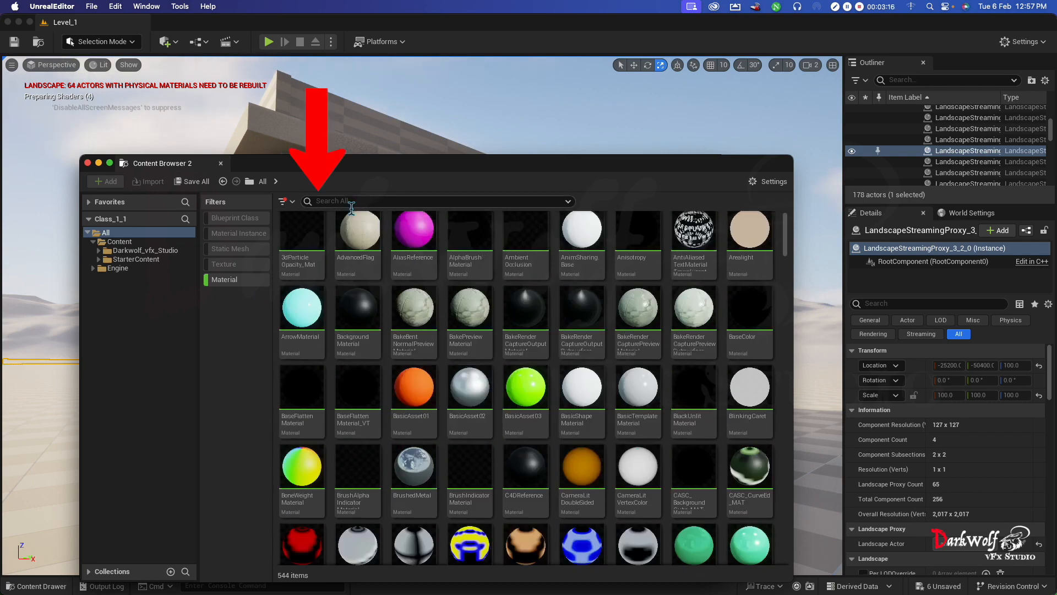
{"action": "type", "text": "glass"}
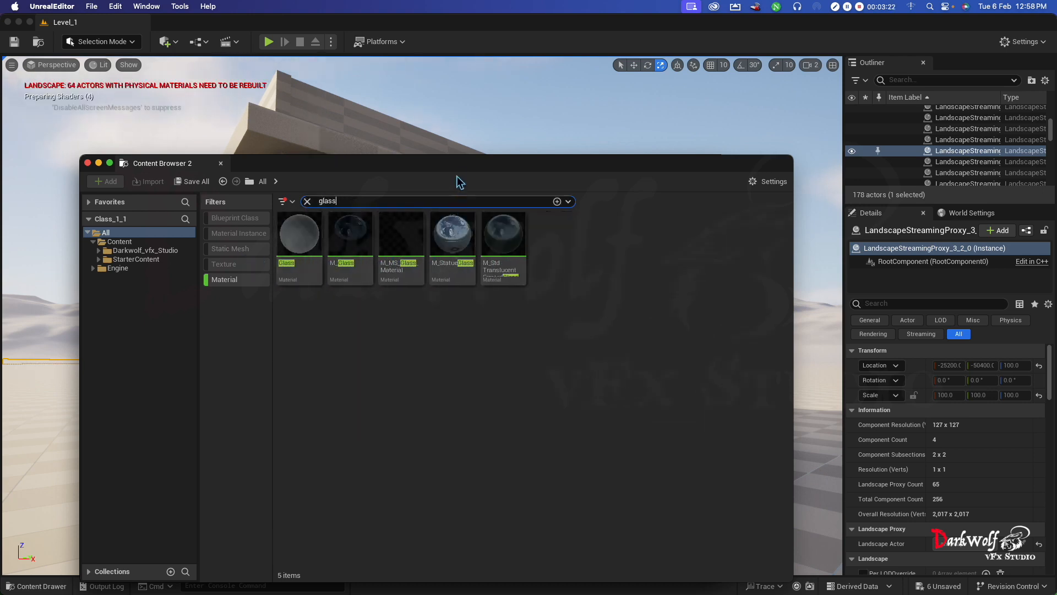
- Try the M_StatueGlass material on the house window's open shutter panes
{"action": "left_click_drag", "start_coordinate": [460, 169], "coordinate": [523, 429]}
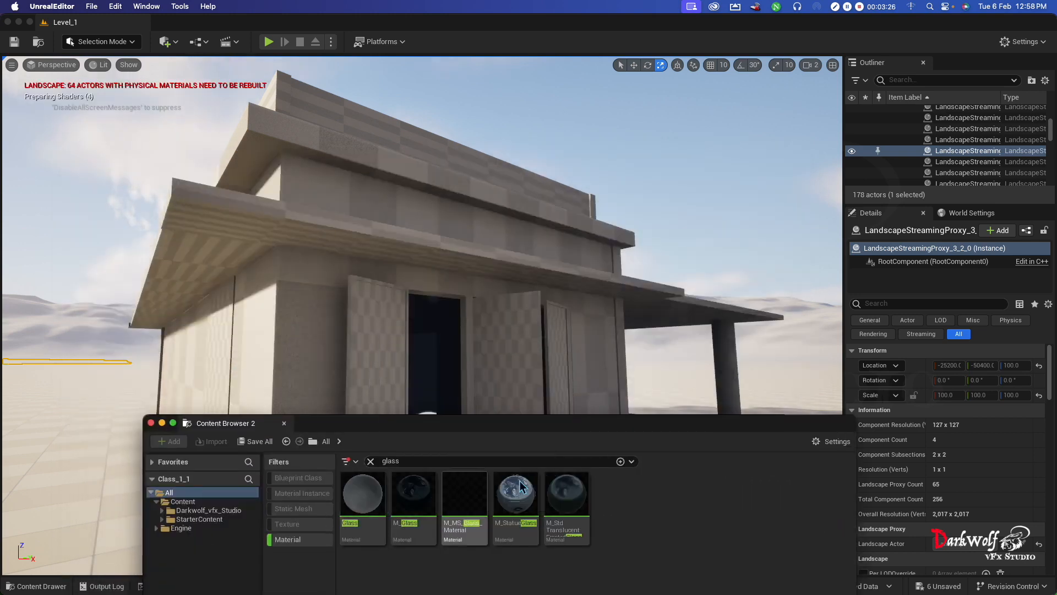
{"action": "left_click_drag", "start_coordinate": [517, 495], "coordinate": [379, 366]}
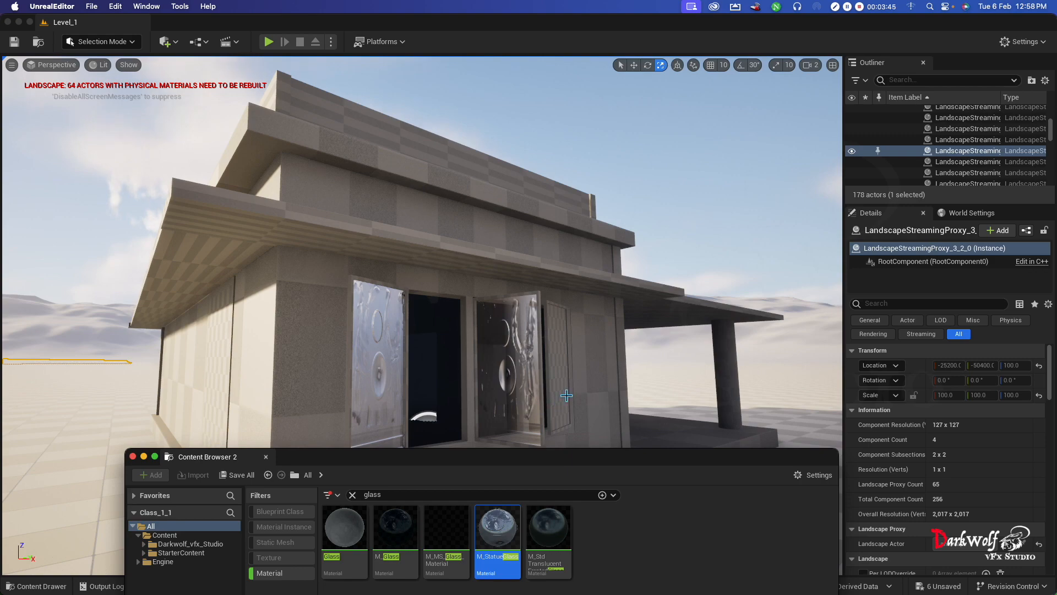
{"action": "right_click_drag", "start_coordinate": [566, 395], "coordinate": [364, 528]}
- Apply the Glass material to the panes of the outermost and middle window shutters
{"action": "key", "text": "ctrl+Up"}
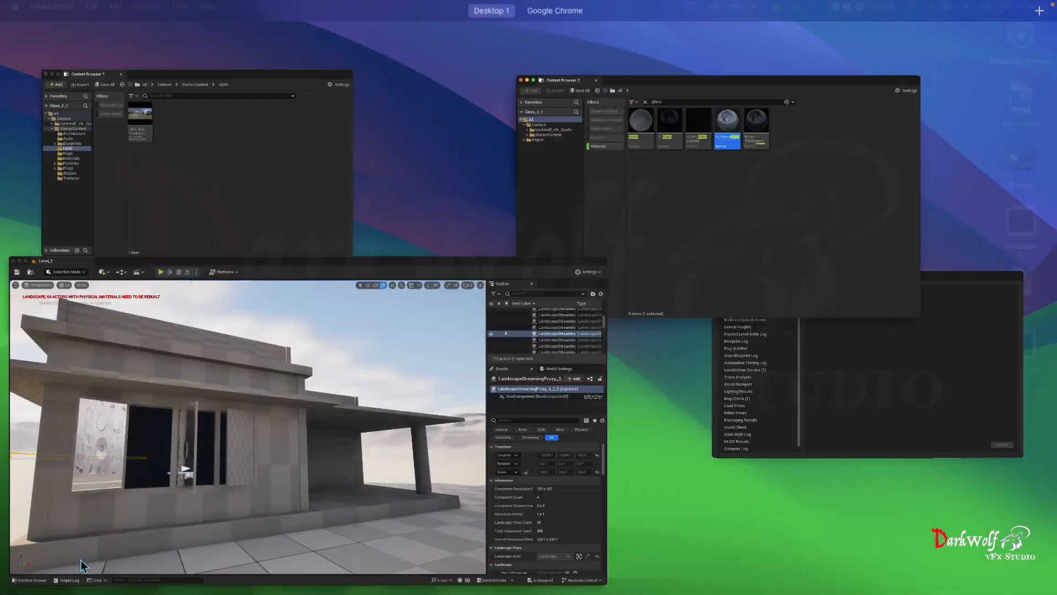
{"action": "left_click", "coordinate": [779, 189]}
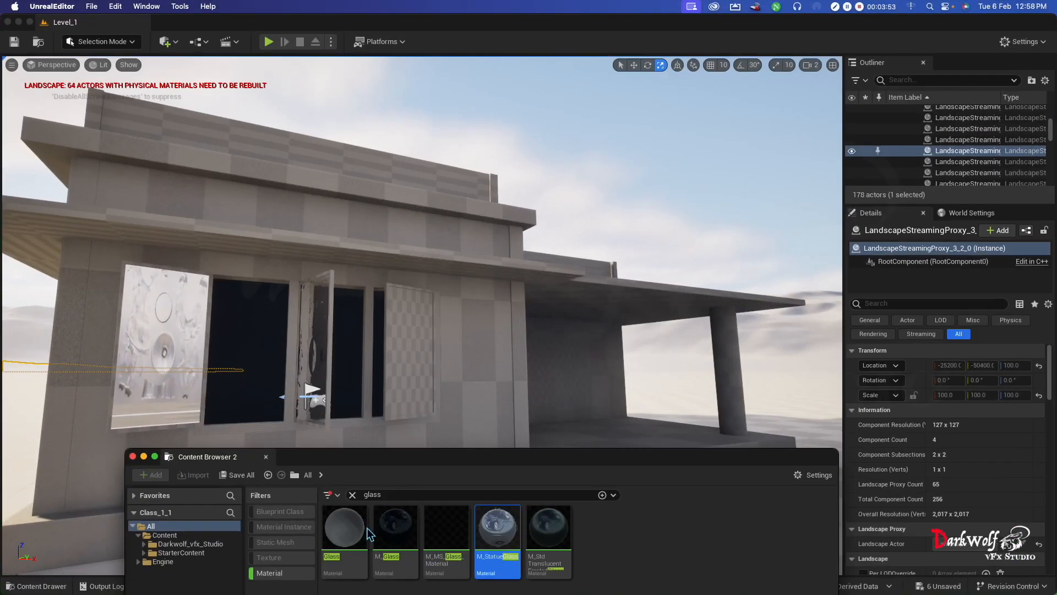
{"action": "left_click_drag", "start_coordinate": [358, 533], "coordinate": [170, 368]}
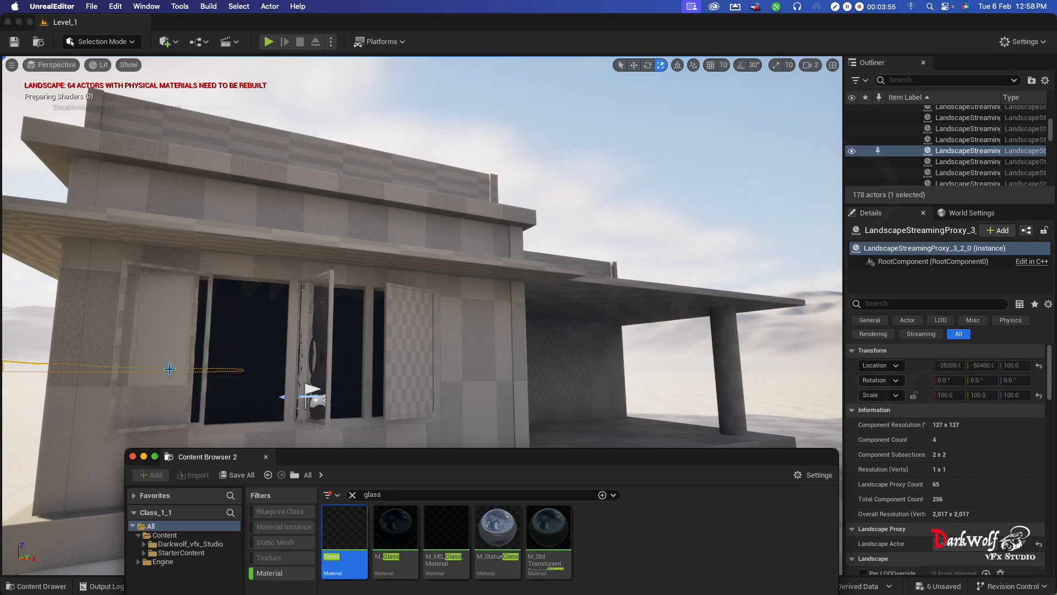
{"action": "left_click_drag", "start_coordinate": [344, 526], "coordinate": [315, 338]}
{"action": "key", "text": "a"}
{"action": "mouse_move", "coordinate": [368, 404]}
{"action": "right_mouse_down"}
{"action": "mouse_move", "coordinate": [446, 404]}
{"action": "mouse_move", "coordinate": [358, 403]}
{"action": "mouse_move", "coordinate": [388, 406]}
{"action": "right_mouse_up"}
{"action": "key", "text": "d"}
{"action": "key", "text": "a"}
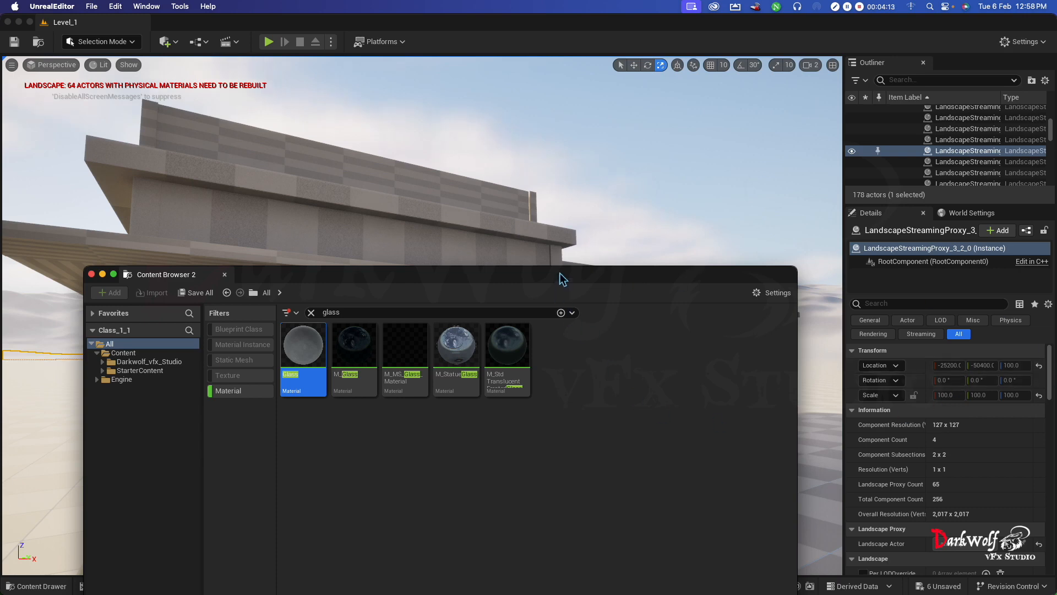
- Assign the selected M_Wood_Walnut material to Box20, the lower frame piece of the house window
{"action": "left_click_drag", "start_coordinate": [563, 279], "coordinate": [640, 446]}
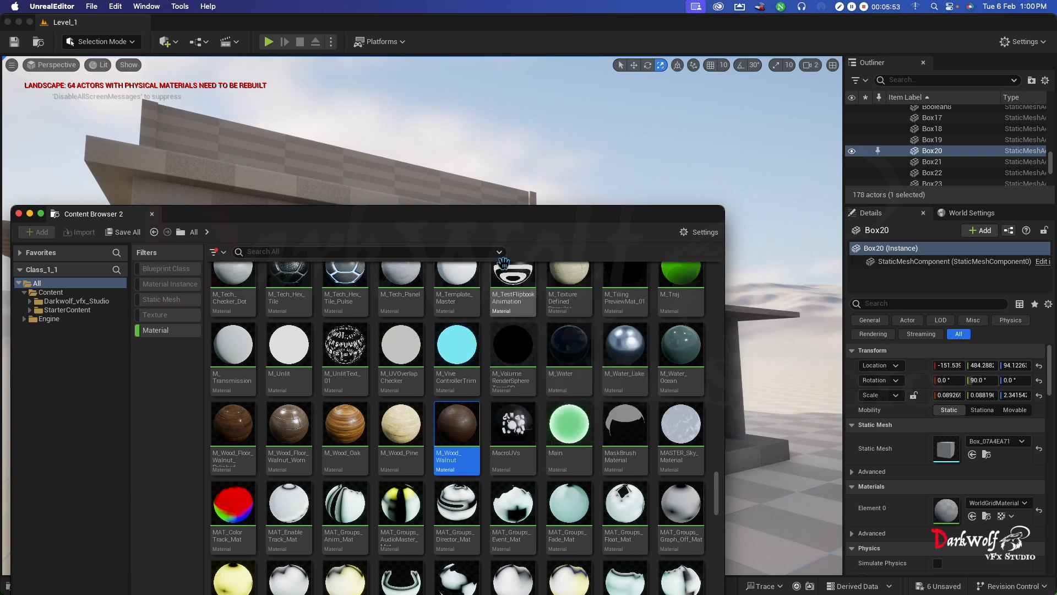
{"action": "left_click_drag", "start_coordinate": [488, 220], "coordinate": [481, 488]}
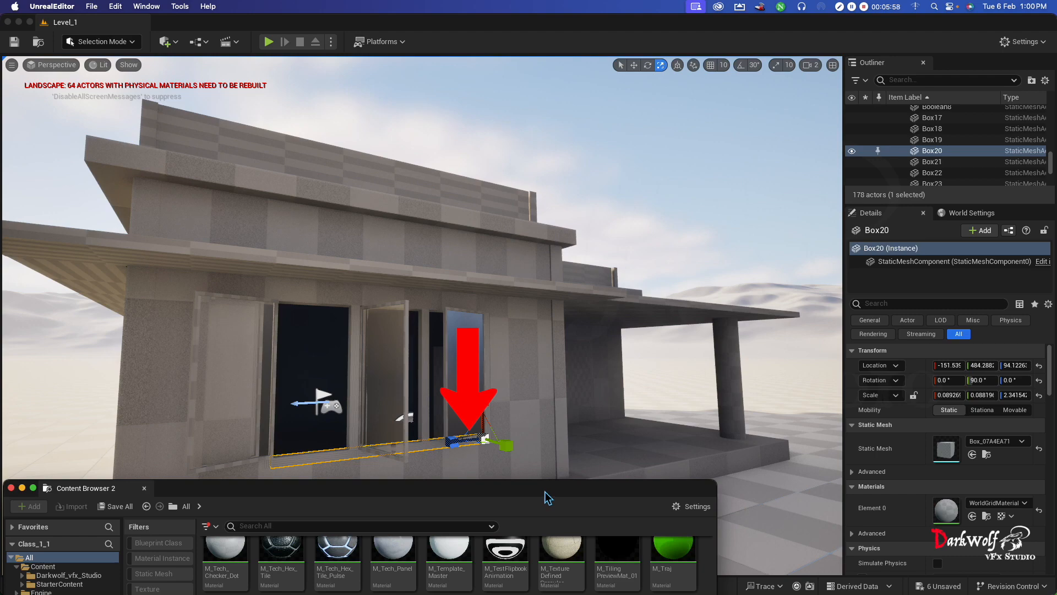
{"action": "left_click_drag", "start_coordinate": [548, 497], "coordinate": [571, 247]}
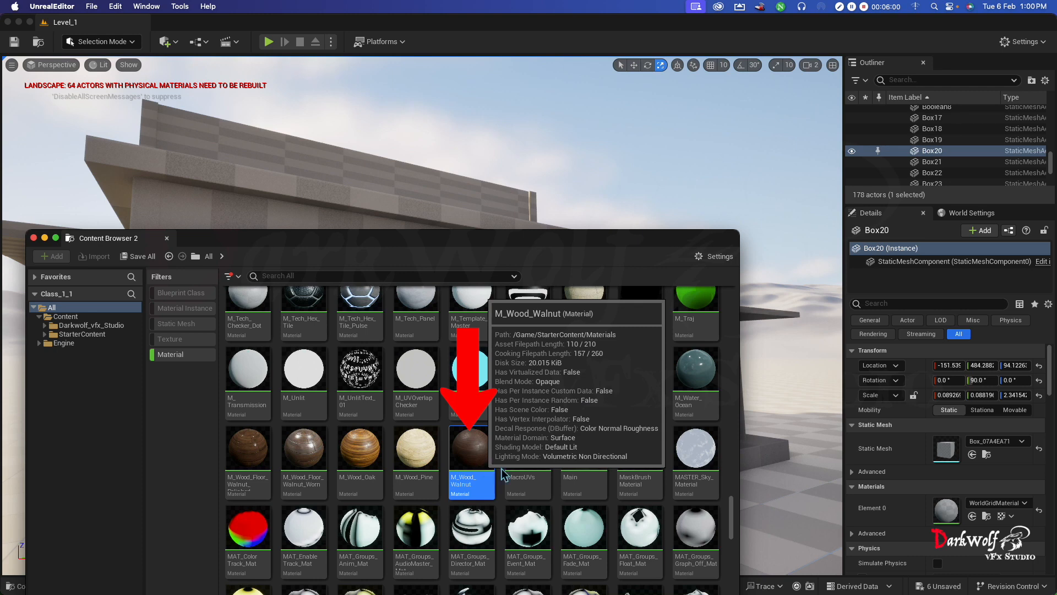
{"action": "left_click", "coordinate": [972, 517]}
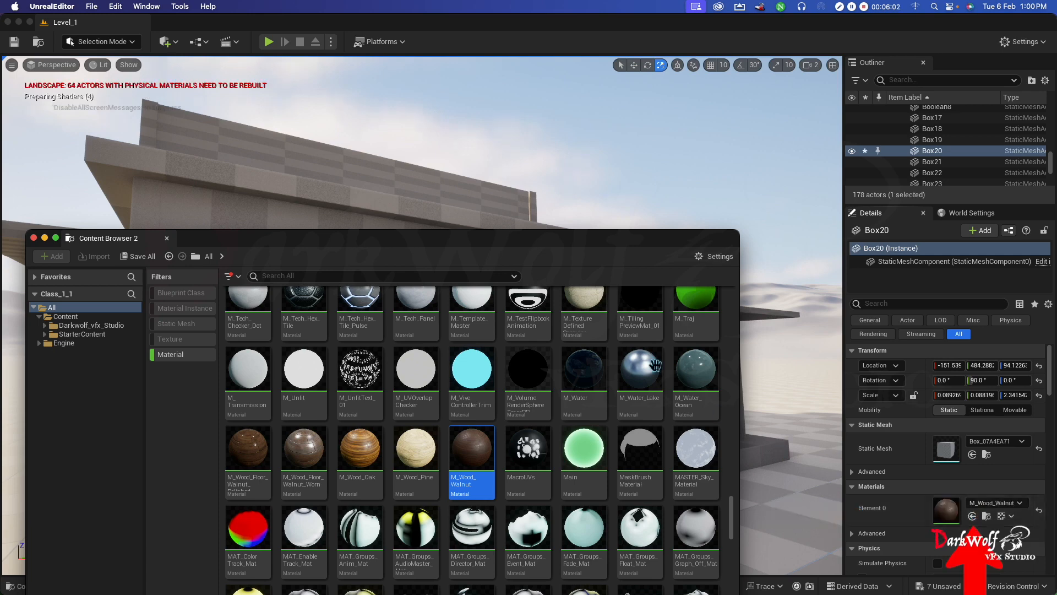
- Place M_Wood_Walnut from the content browser directly into Box20's Element 0 material slot
{"action": "left_click_drag", "start_coordinate": [542, 246], "coordinate": [610, 561]}
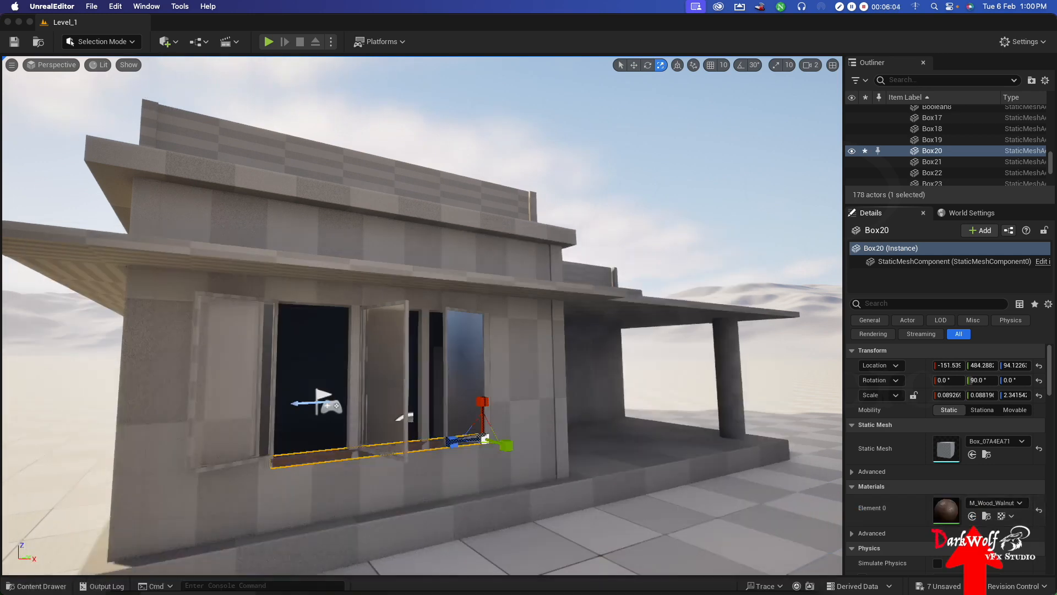
{"action": "left_click", "coordinate": [353, 500]}
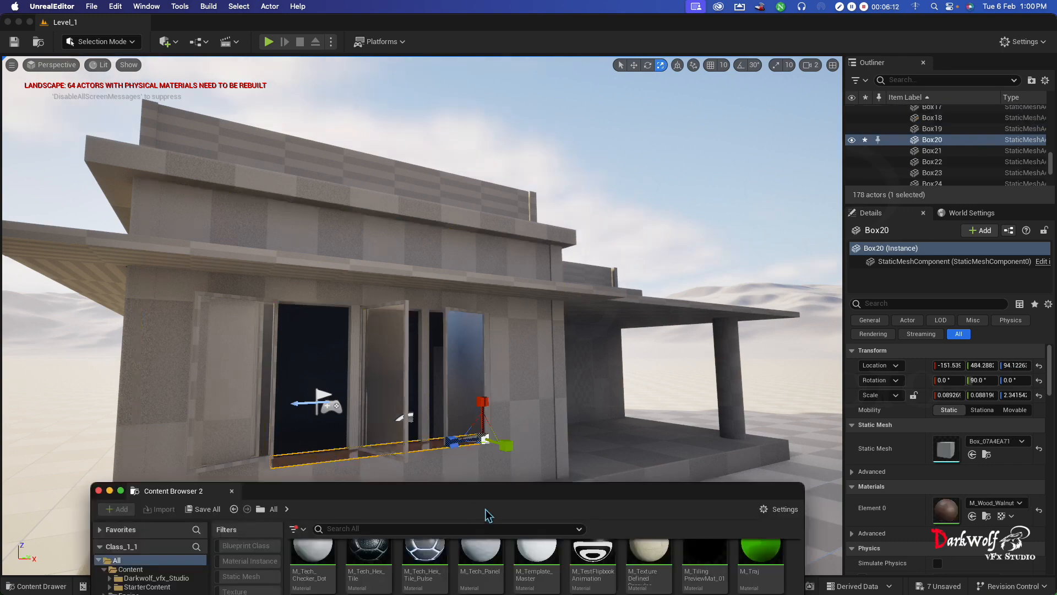
{"action": "left_click_drag", "start_coordinate": [482, 492], "coordinate": [430, 274]}
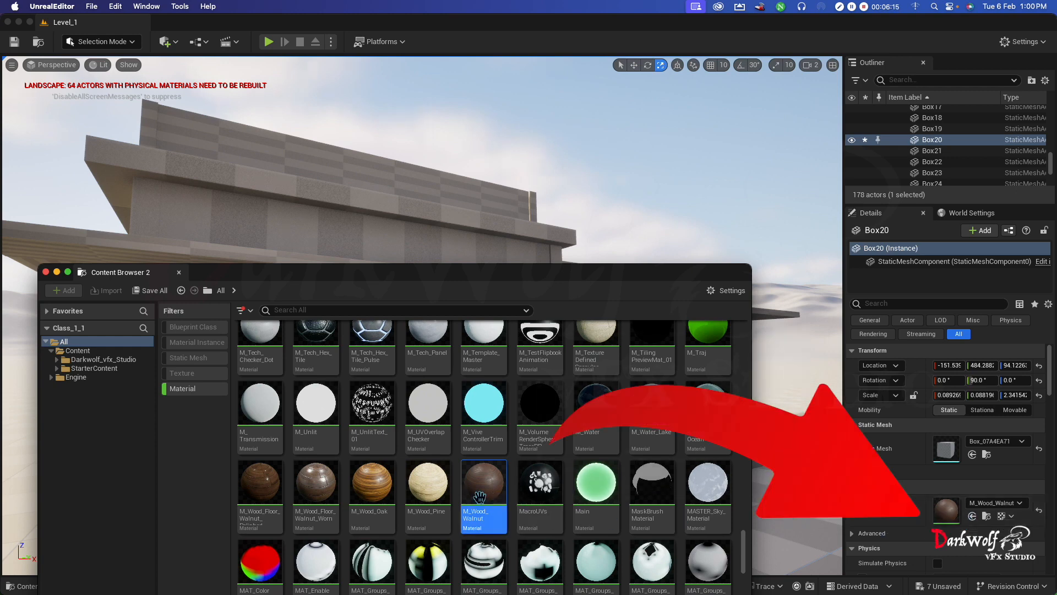
{"action": "left_click_drag", "start_coordinate": [483, 488], "coordinate": [984, 521]}
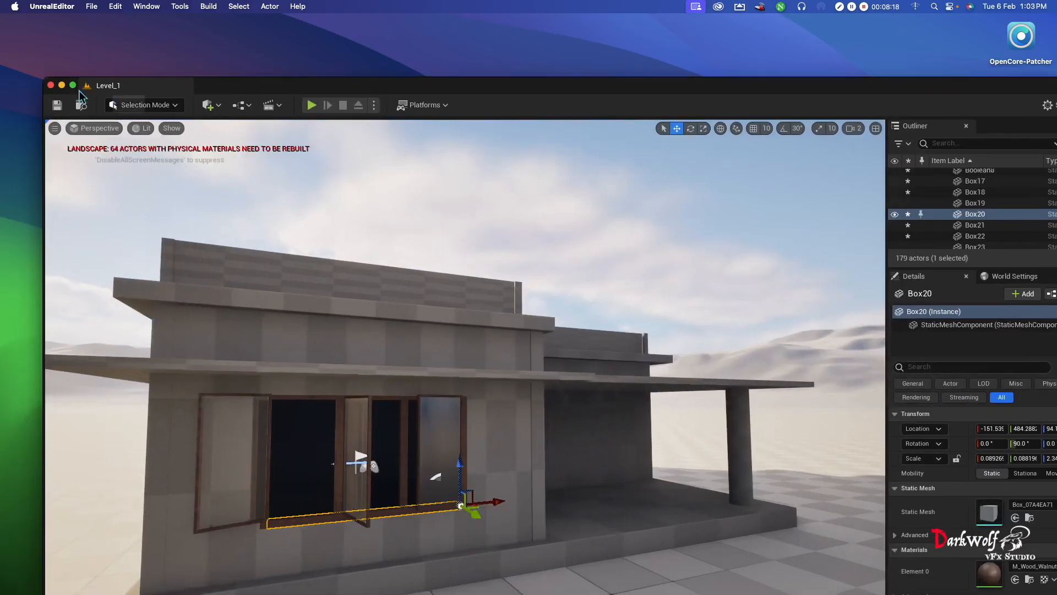
- Bring the Content Browser 2 window forward over the maximized editor and look through the full list of materials
{"action": "left_click", "coordinate": [73, 85]}
{"action": "key", "text": "ctrl+Up"}
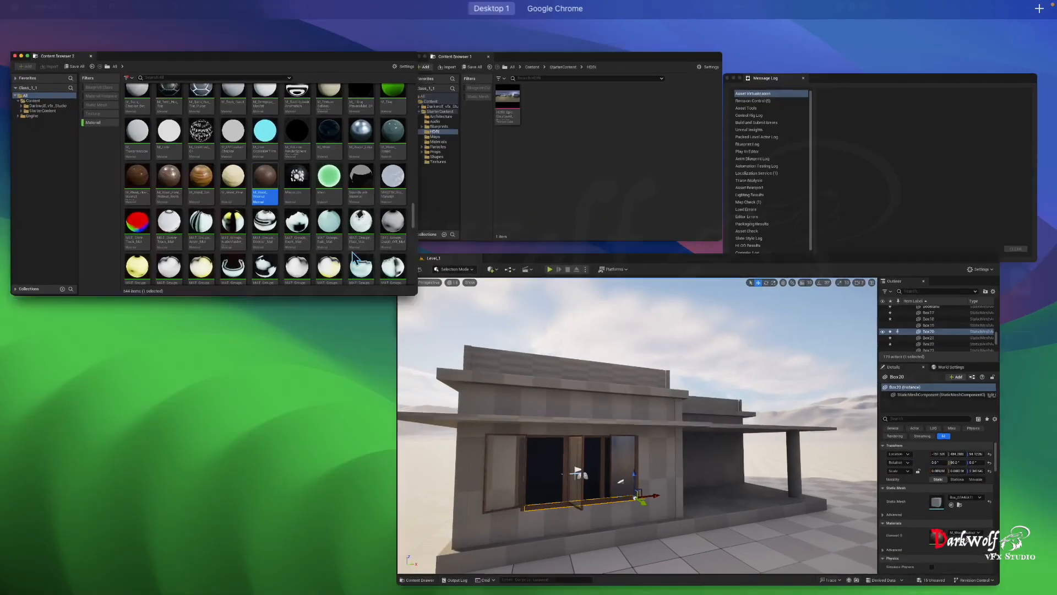
{"action": "left_click", "coordinate": [353, 252]}
{"action": "left_click_drag", "start_coordinate": [533, 286], "coordinate": [668, 98]}
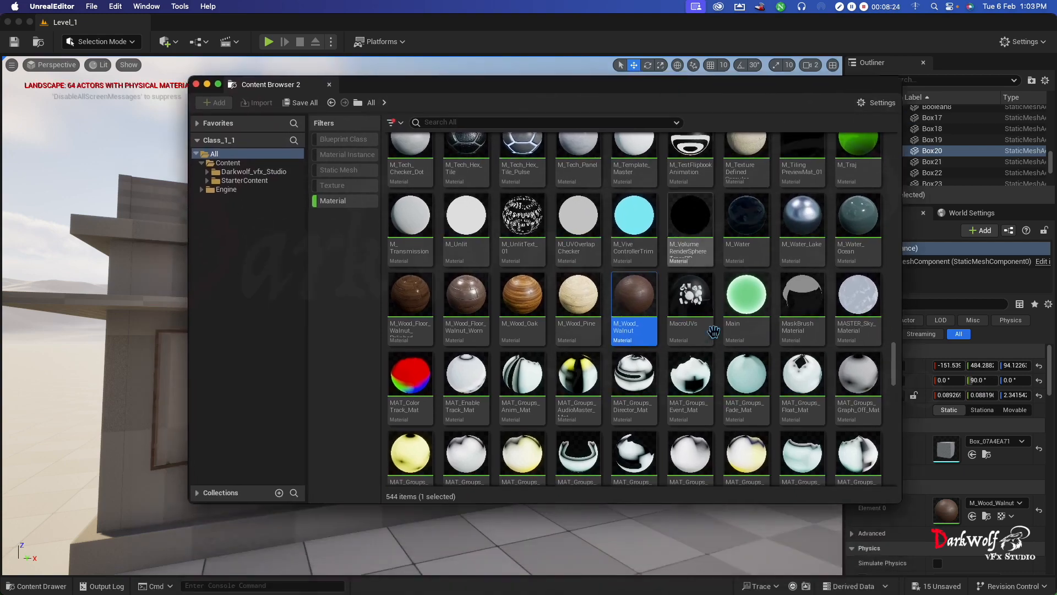
{"action": "scroll", "coordinate": [673, 424], "scroll_direction": "down", "scroll_amount": 15}
{"action": "scroll", "coordinate": [672, 424], "scroll_direction": "down", "scroll_amount": 15}
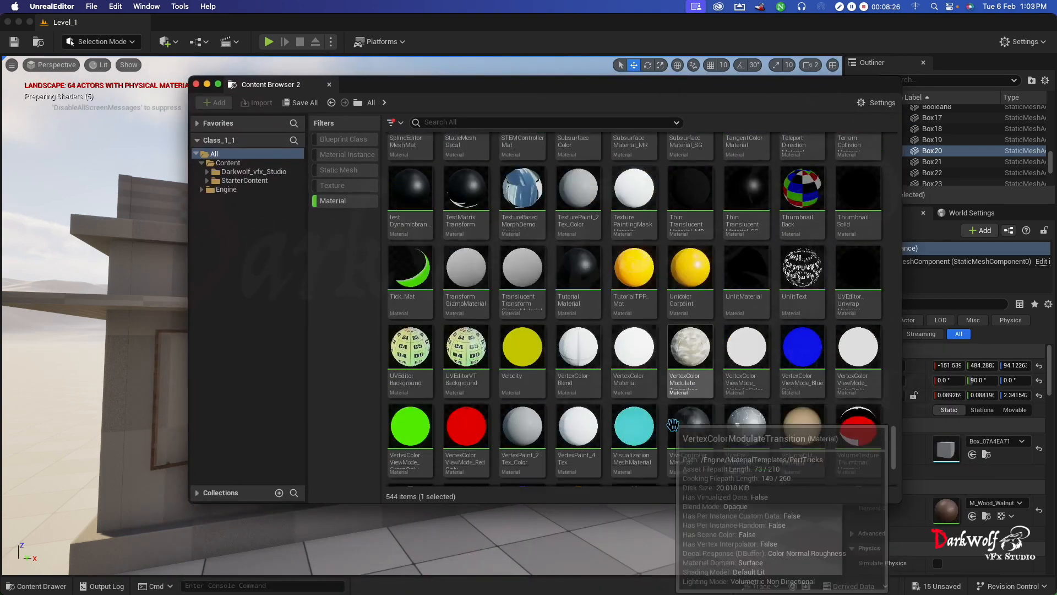
{"action": "scroll", "coordinate": [673, 427], "scroll_direction": "up", "scroll_amount": 20}
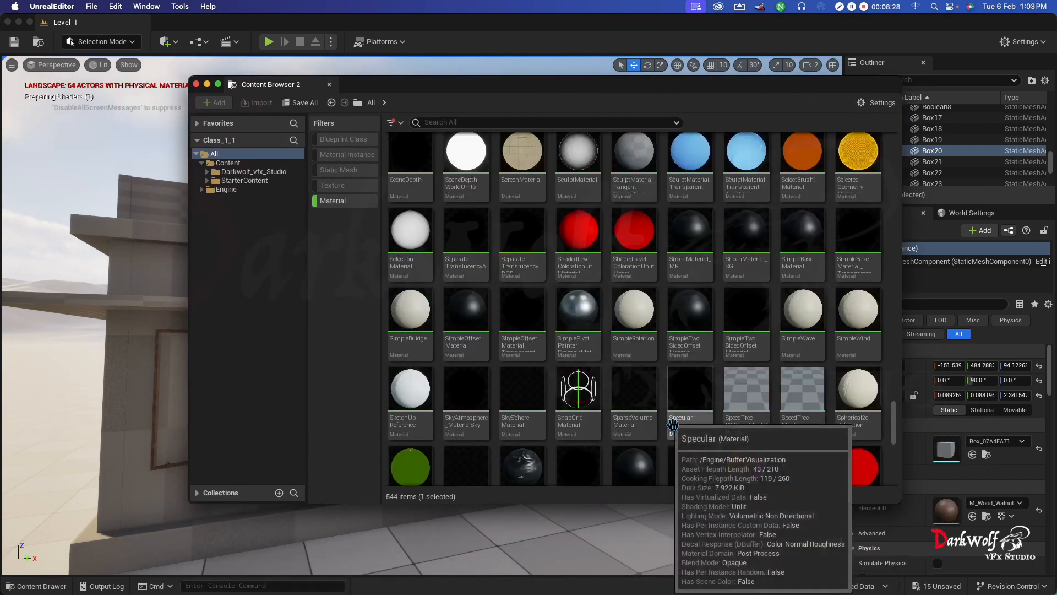
{"action": "scroll", "coordinate": [674, 411], "scroll_direction": "up", "scroll_amount": 6}
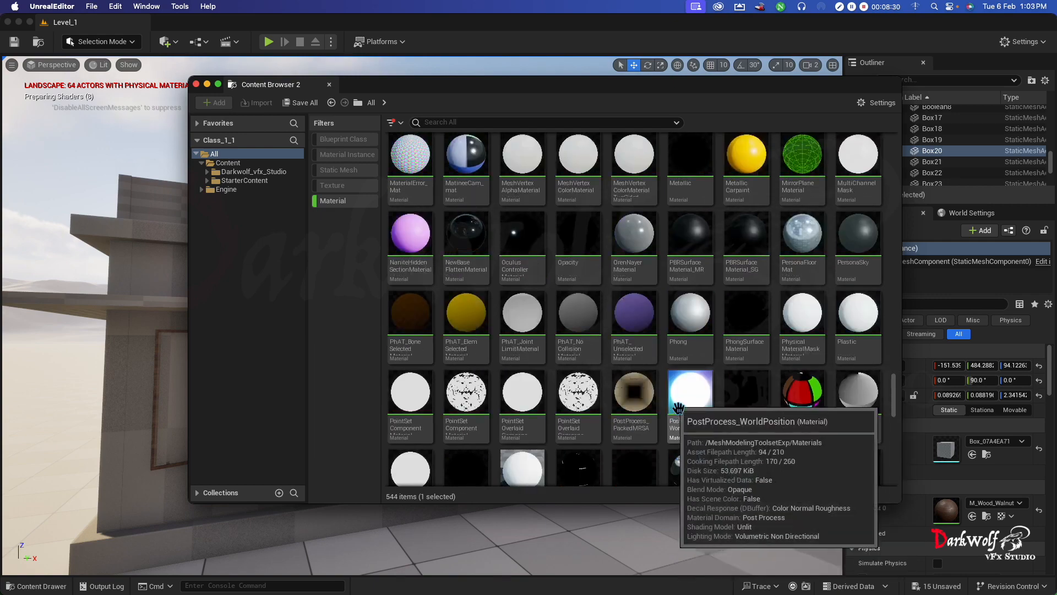
{"action": "scroll", "coordinate": [677, 410], "scroll_direction": "up", "scroll_amount": 5}
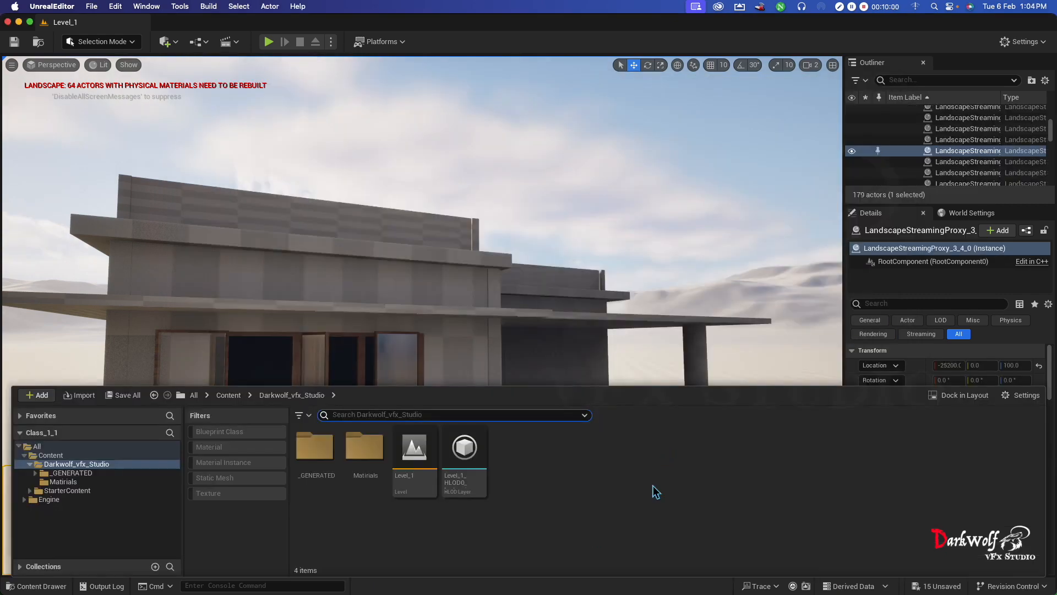
- Bring up the separate Content Browser window showing the StarterContent HDRI folder and close it
{"action": "key", "text": "ctrl+Up"}
{"action": "left_click", "coordinate": [181, 148]}
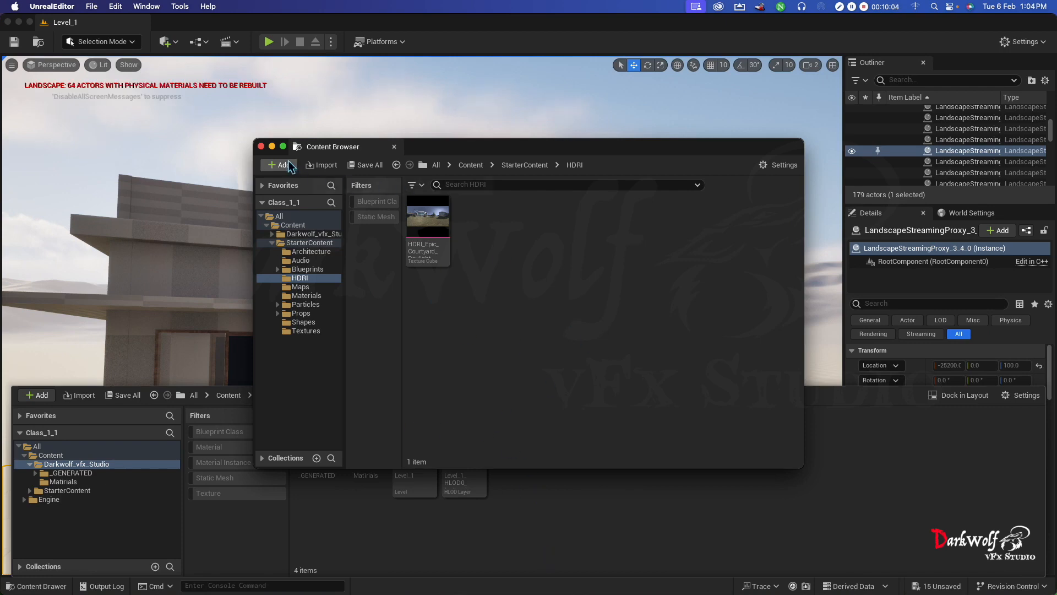
{"action": "left_click", "coordinate": [261, 146]}
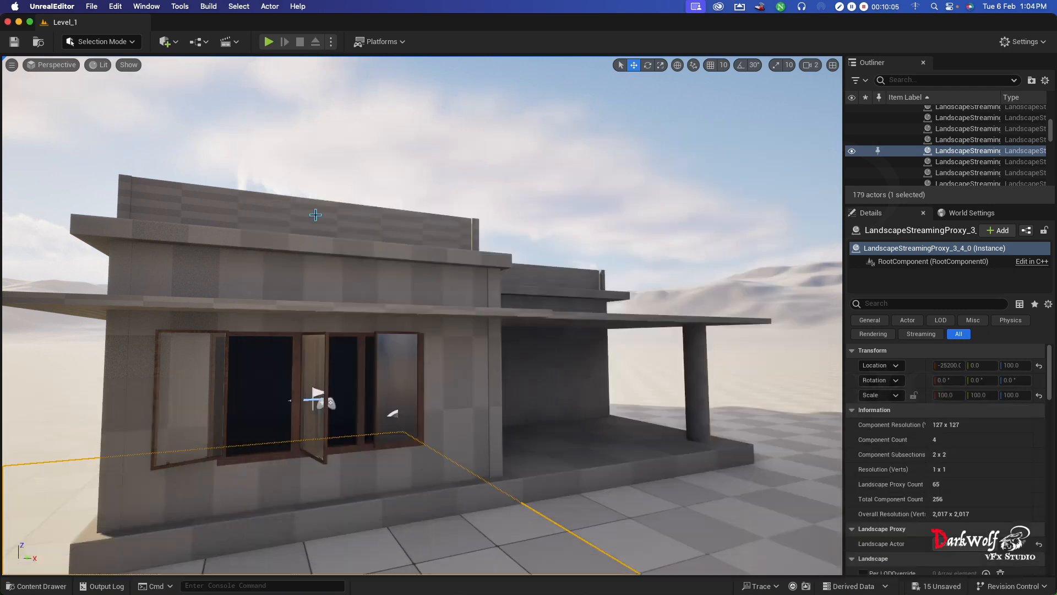
- Bring up Quixel Bridge through Add Quixel Content in the Darkwolf_vfx_Studio folder and open its account options
{"action": "left_click", "coordinate": [35, 586]}
{"action": "right_click", "coordinate": [619, 477]}
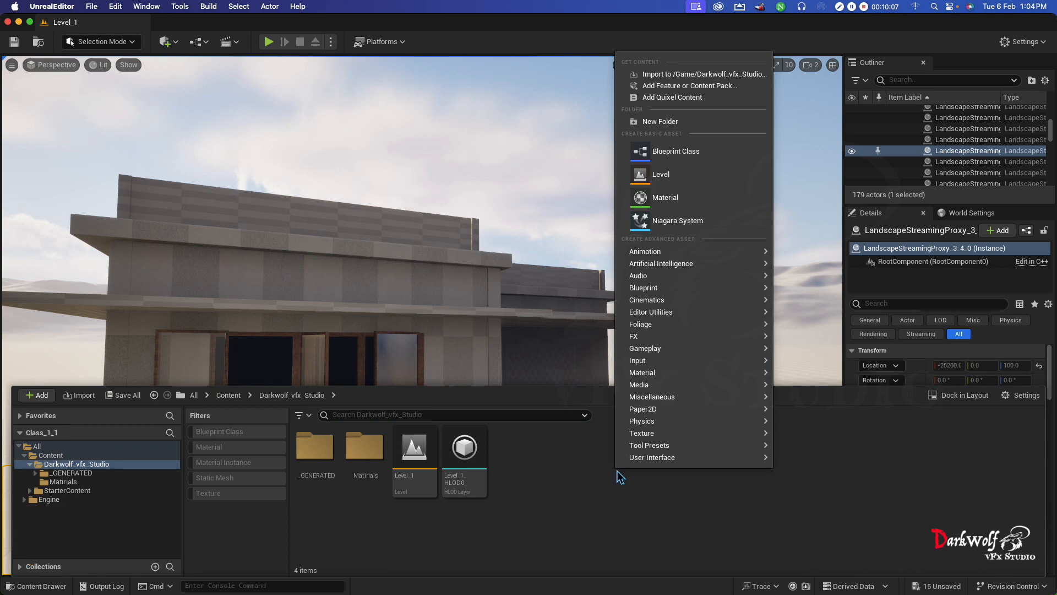
{"action": "left_click", "coordinate": [677, 98]}
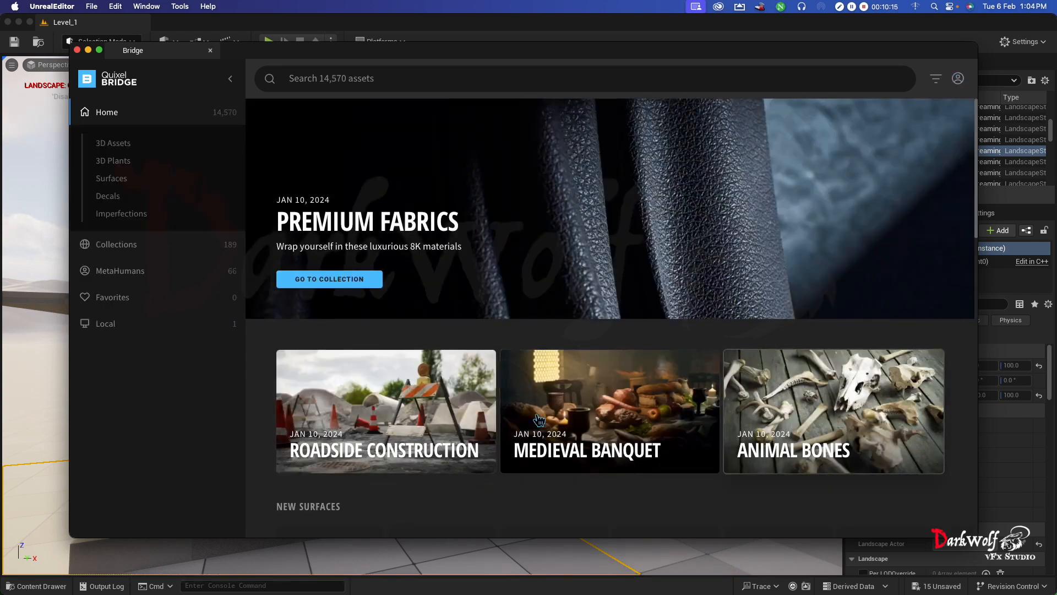
{"action": "left_click", "coordinate": [958, 78]}
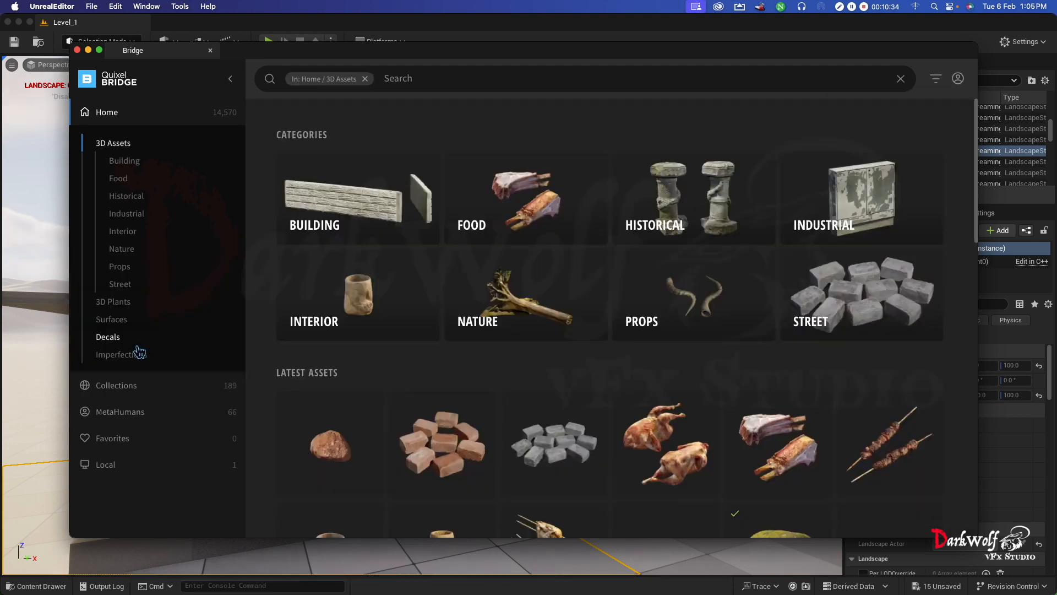
- Download the Birch Bark surface from the Bark > Birch category of Surfaces at Medium Quality
{"action": "left_click", "coordinate": [112, 320]}
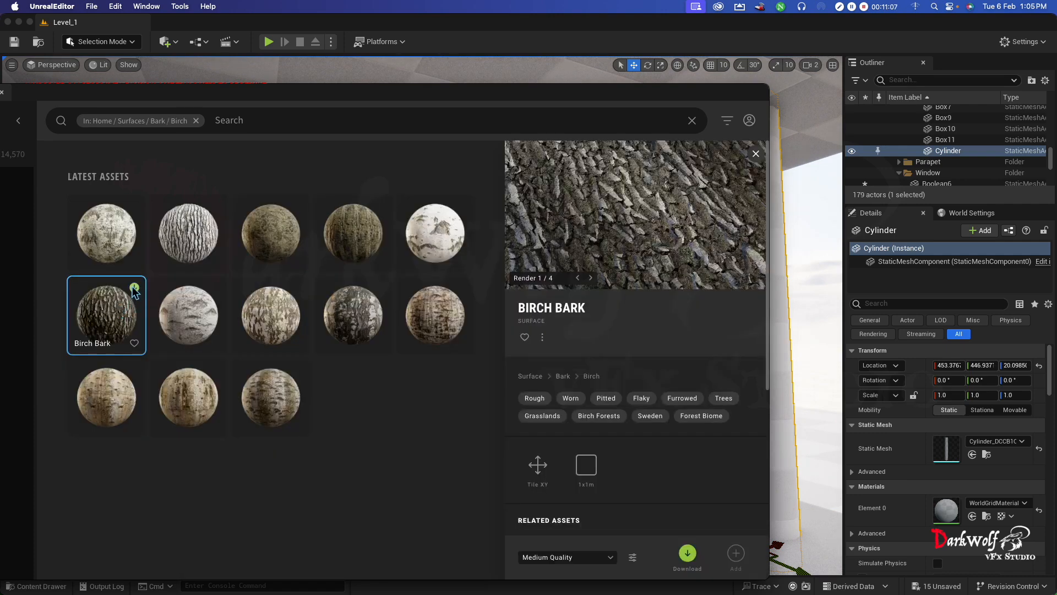
{"action": "left_click", "coordinate": [554, 561]}
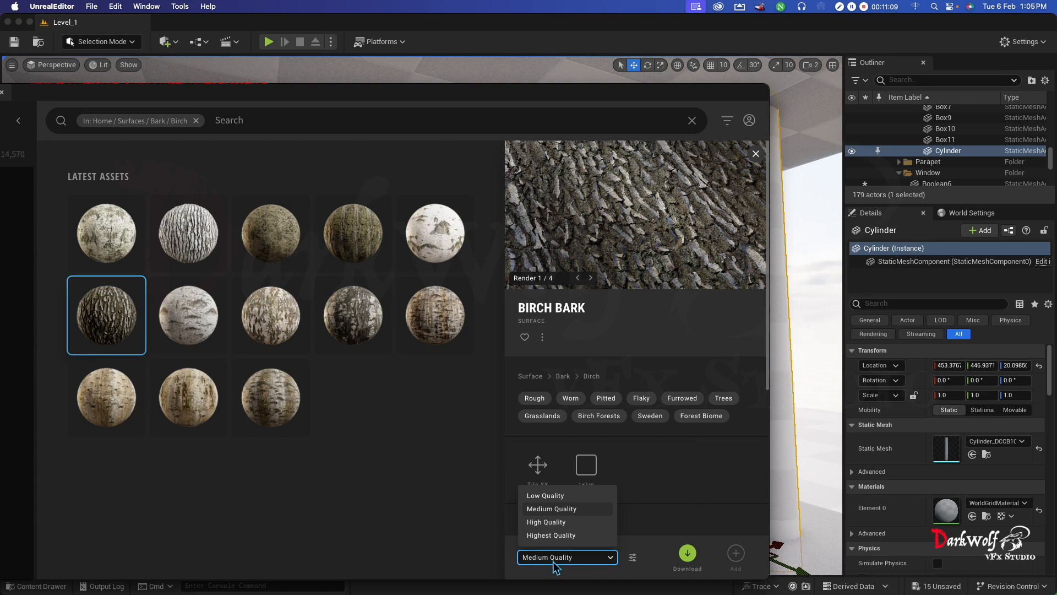
{"action": "left_click", "coordinate": [549, 511]}
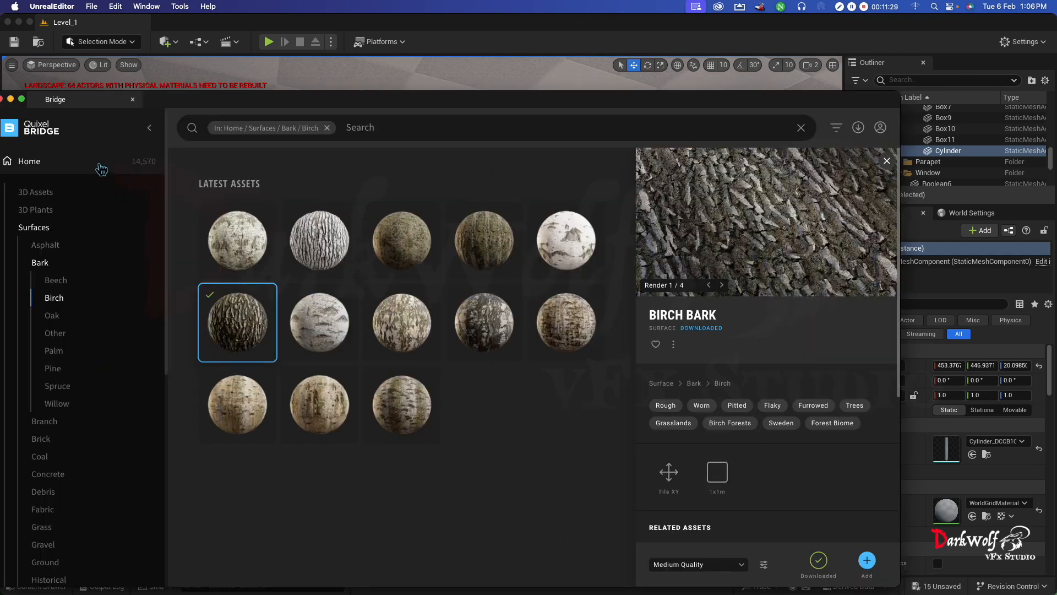
- Show the locally downloaded Megascans assets in Bridge and filter them by the Surfaces type
{"action": "left_click", "coordinate": [33, 163]}
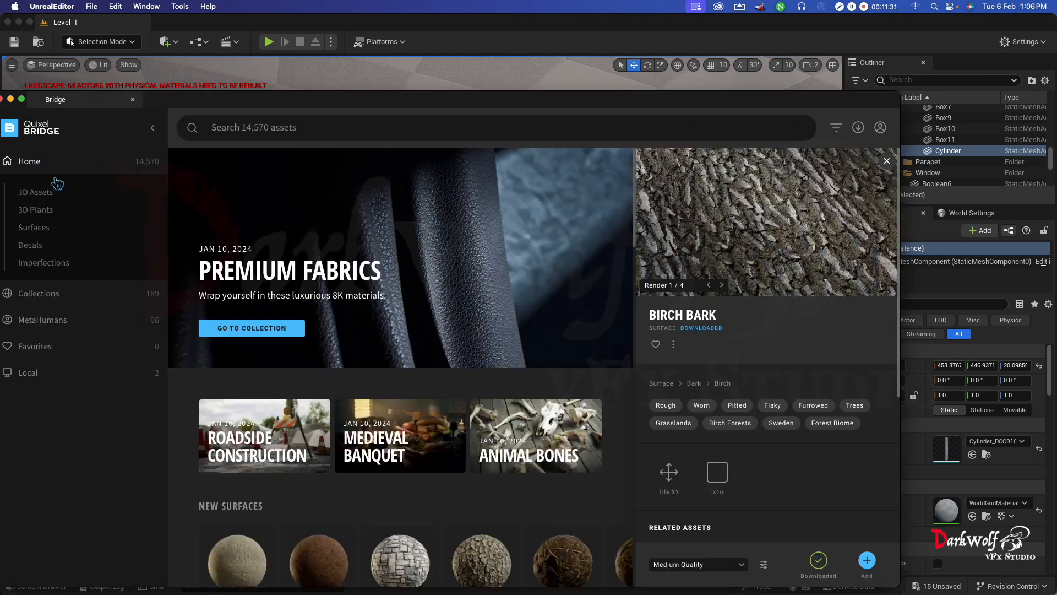
{"action": "left_click", "coordinate": [25, 373]}
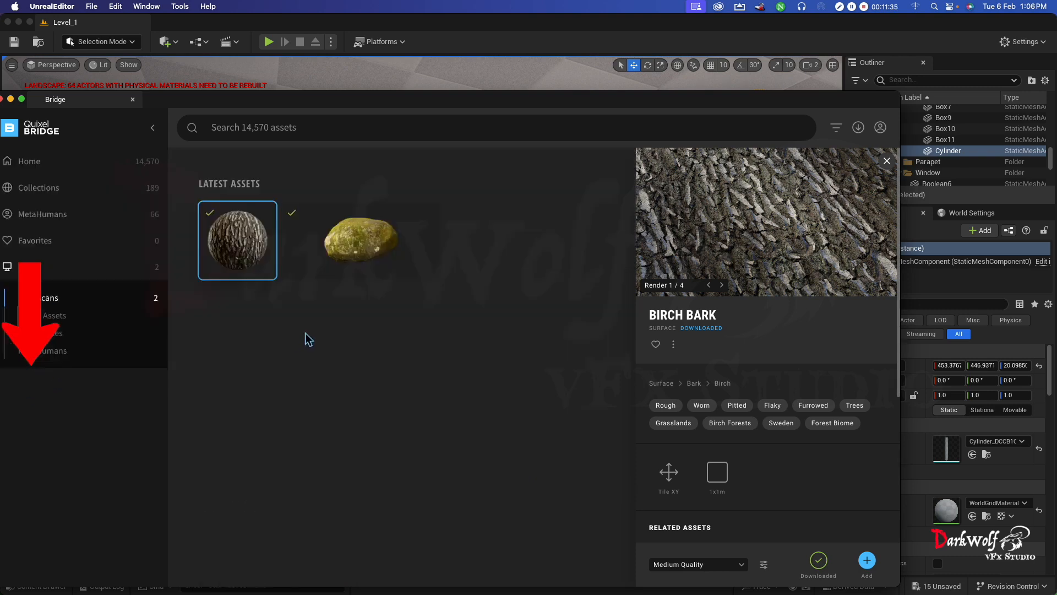
{"action": "left_click", "coordinate": [836, 128]}
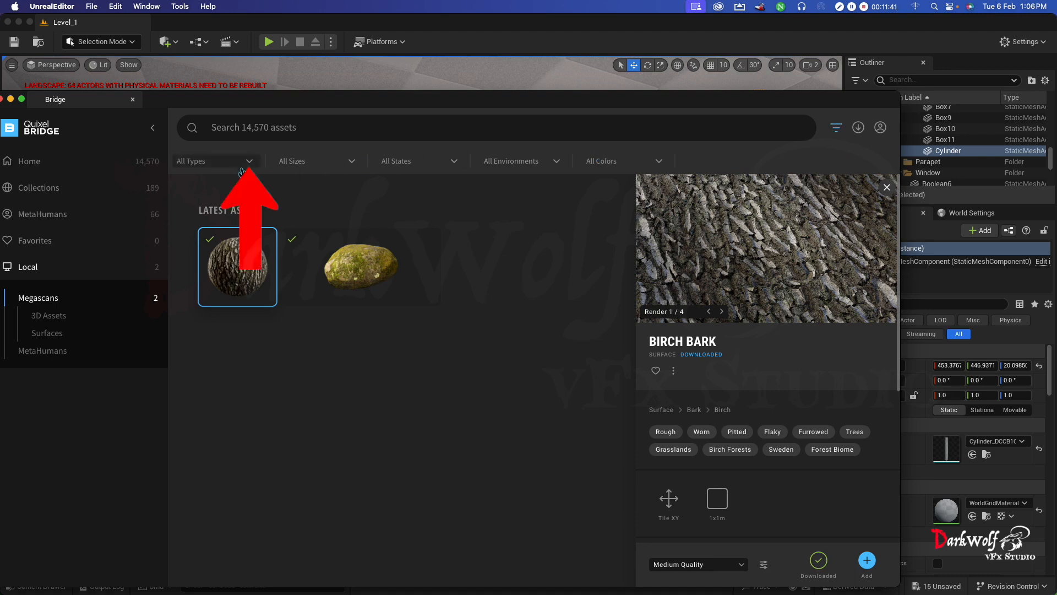
{"action": "left_click", "coordinate": [244, 164]}
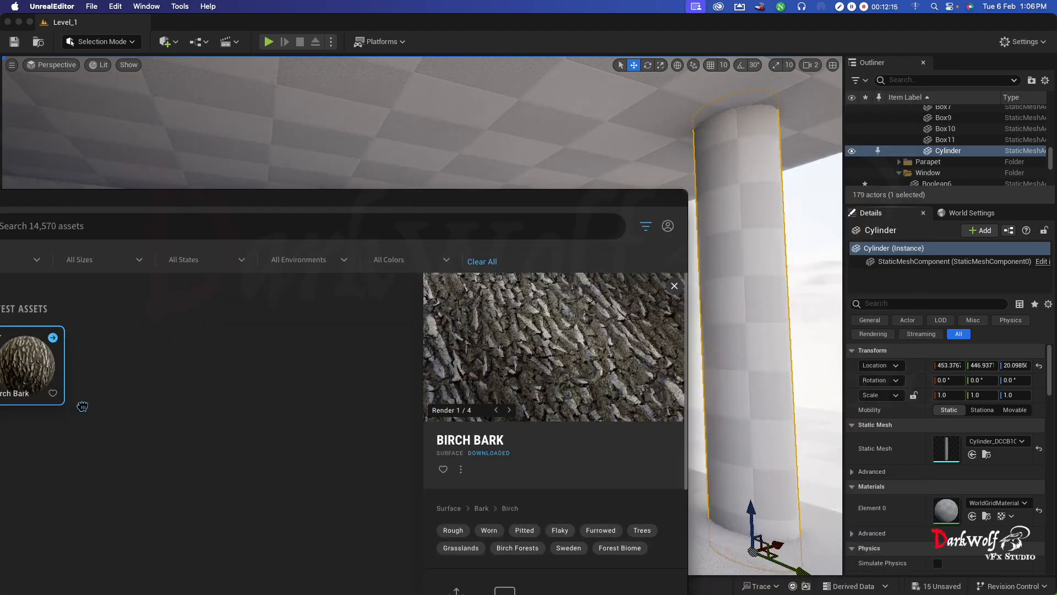
- Apply the Birch Bark surface to the porch's Cylinder column and replace it with the downloaded brick surface
{"action": "left_click_drag", "start_coordinate": [26, 379], "coordinate": [755, 436]}
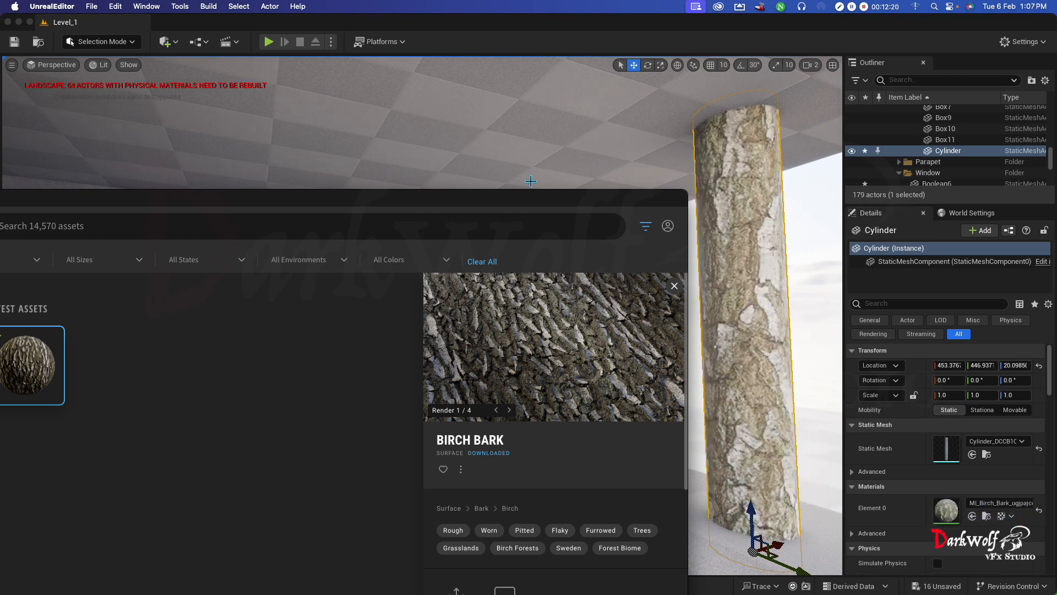
{"action": "mouse_move", "coordinate": [45, 358]}
{"action": "left_mouse_down"}
{"action": "mouse_move", "coordinate": [727, 501]}
{"action": "mouse_move", "coordinate": [932, 489]}
{"action": "mouse_move", "coordinate": [961, 513]}
{"action": "left_mouse_up"}
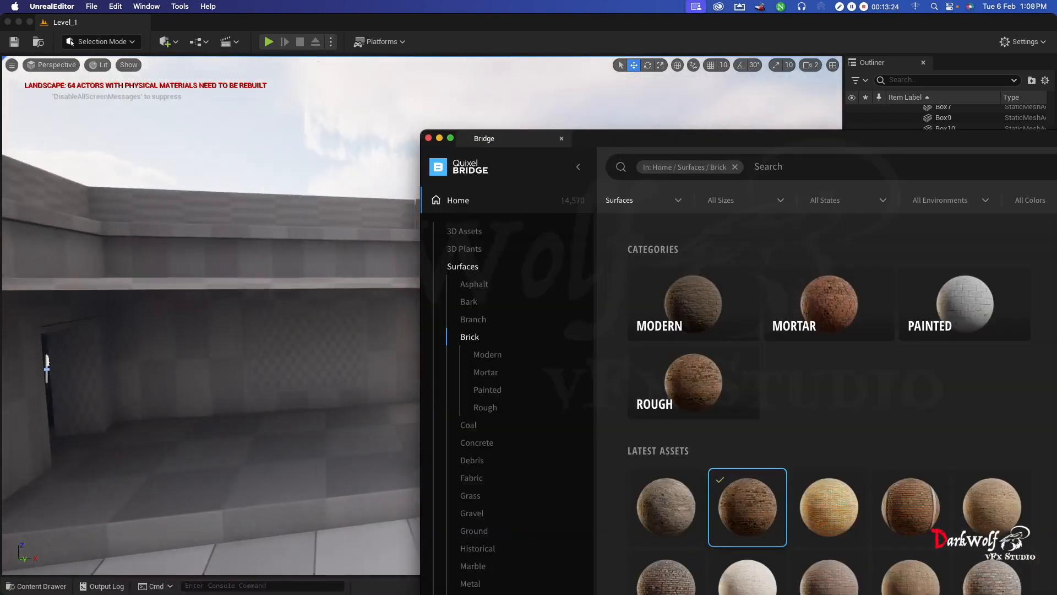
{"action": "key", "text": "d"}
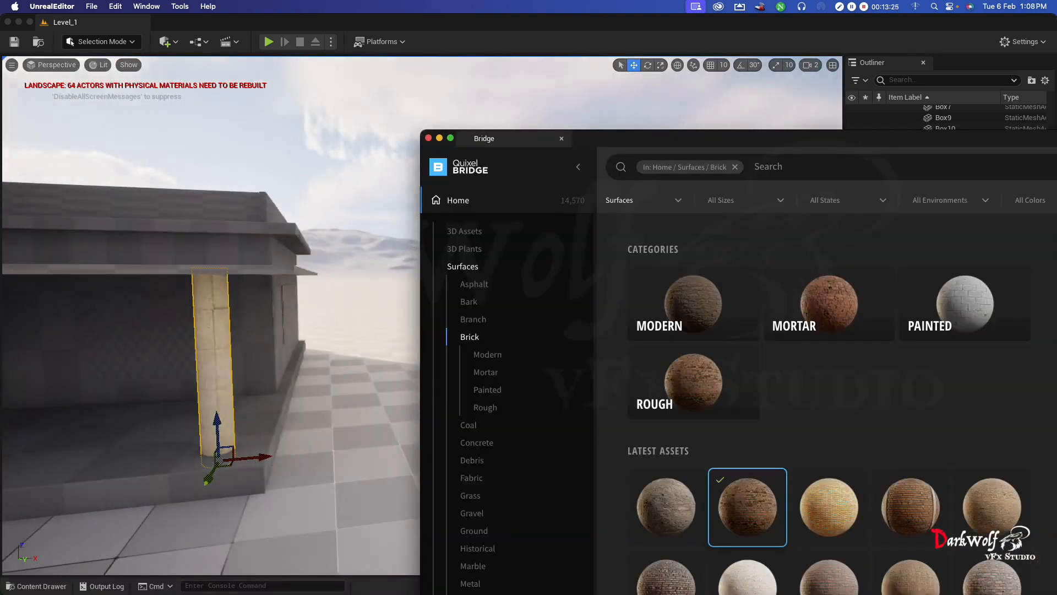
{"action": "left_click_drag", "start_coordinate": [748, 511], "coordinate": [213, 382]}
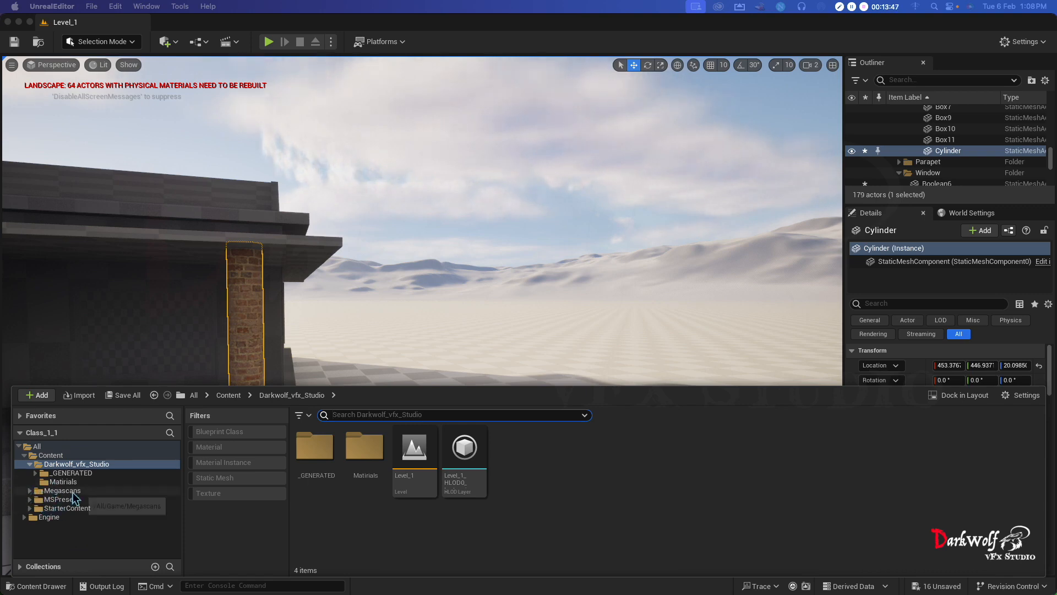
- Open the MI_Birch_Bark_ugjpajcew_2K material instance from Megascans/Surfaces and place its editor window clear of the column
{"action": "left_click", "coordinate": [29, 491]}
{"action": "left_click", "coordinate": [55, 499]}
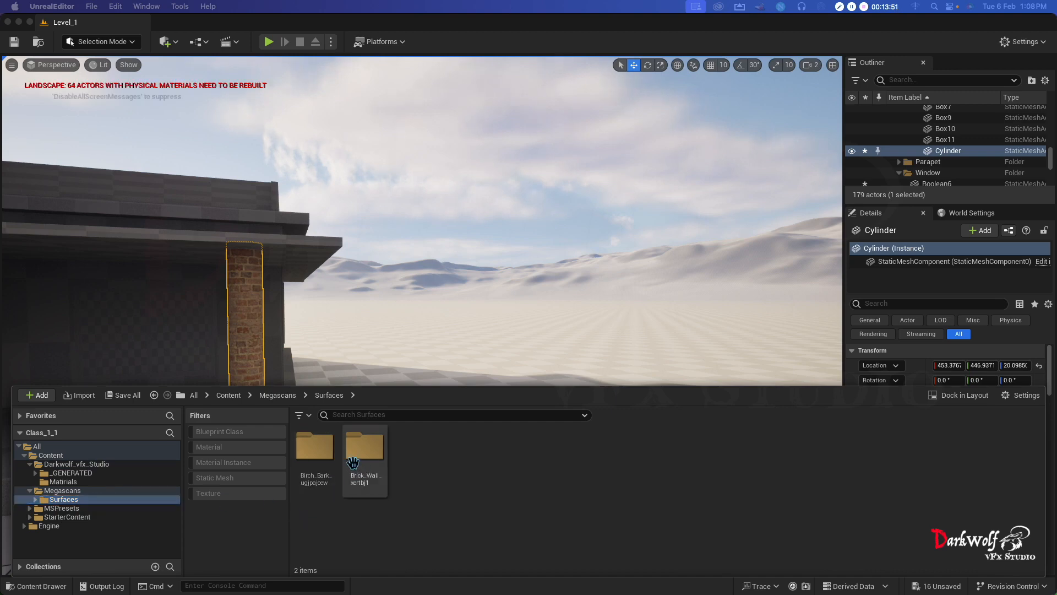
{"action": "double_click", "coordinate": [306, 464]}
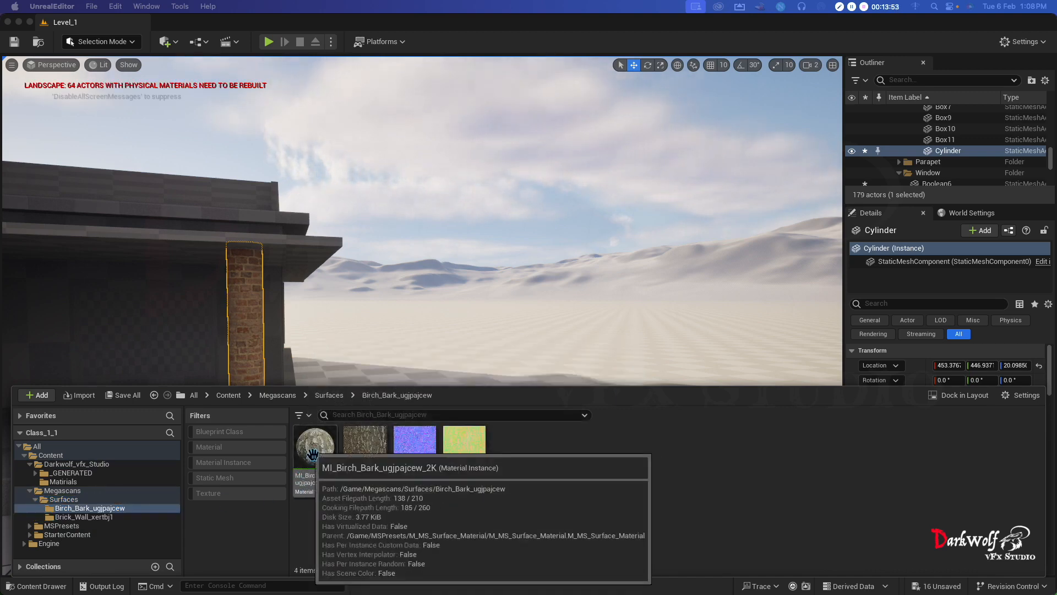
{"action": "double_click", "coordinate": [312, 456]}
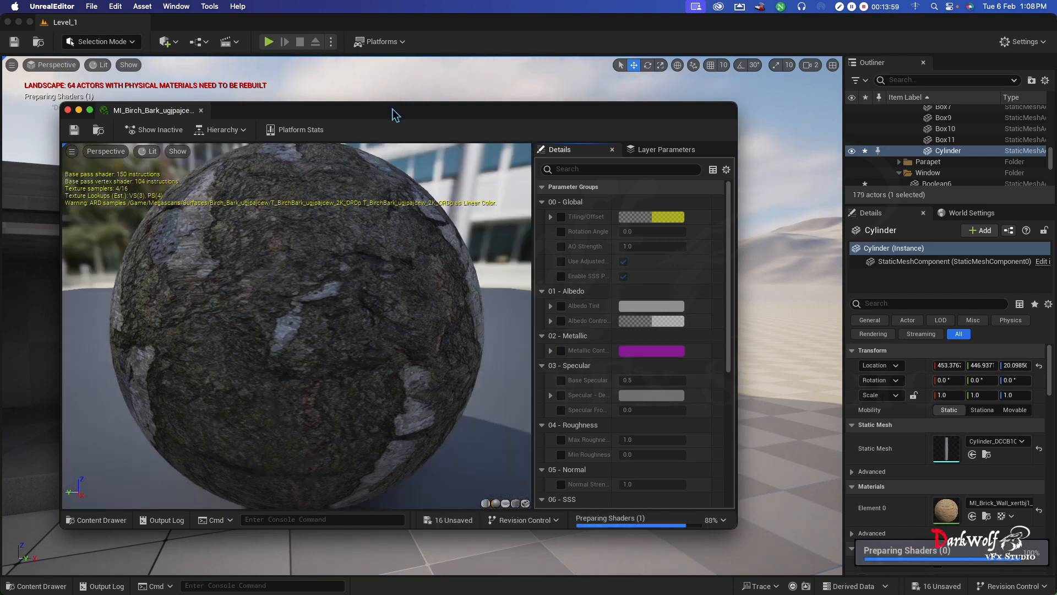
{"action": "left_click_drag", "start_coordinate": [395, 104], "coordinate": [670, 140]}
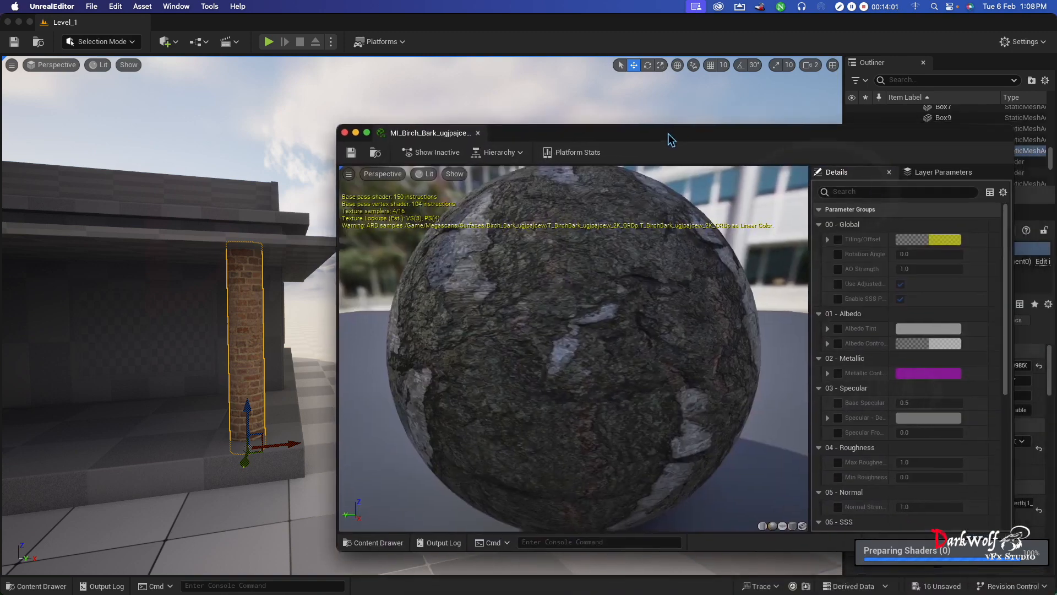
- Open the MI_Brick_Wall_xertbj1_2K material instance from the Brick_Wall_xertbj1 folder in the material editor window
{"action": "left_click", "coordinate": [39, 586]}
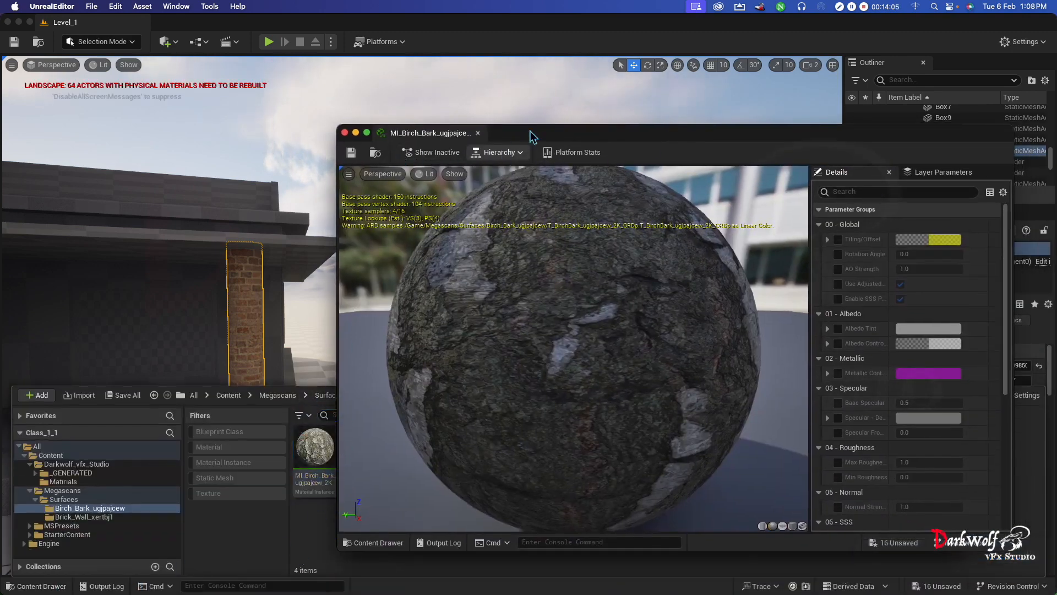
{"action": "left_click_drag", "start_coordinate": [540, 133], "coordinate": [908, 149]}
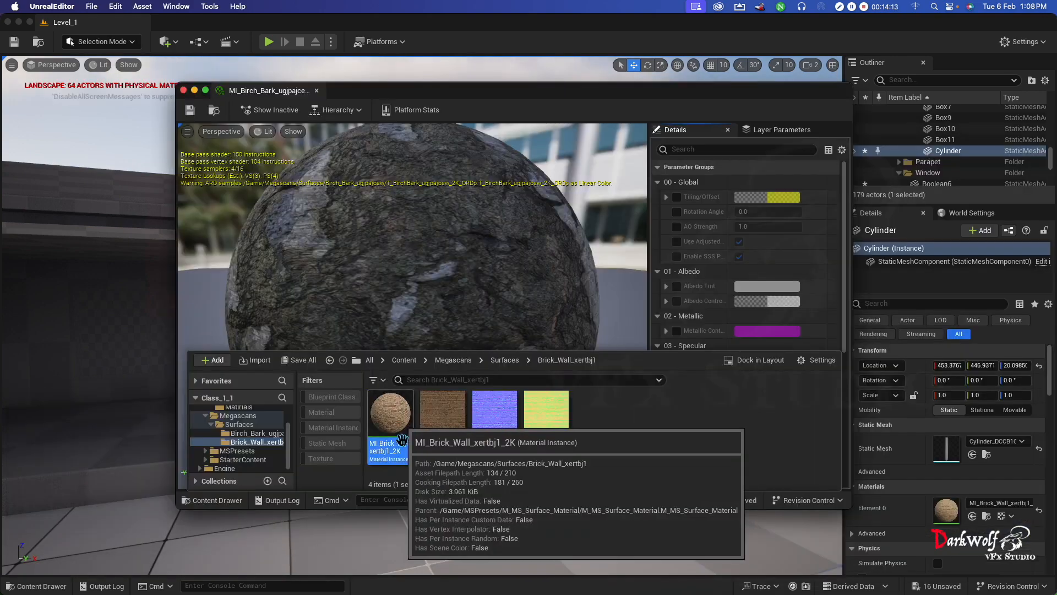
{"action": "double_click", "coordinate": [392, 433]}
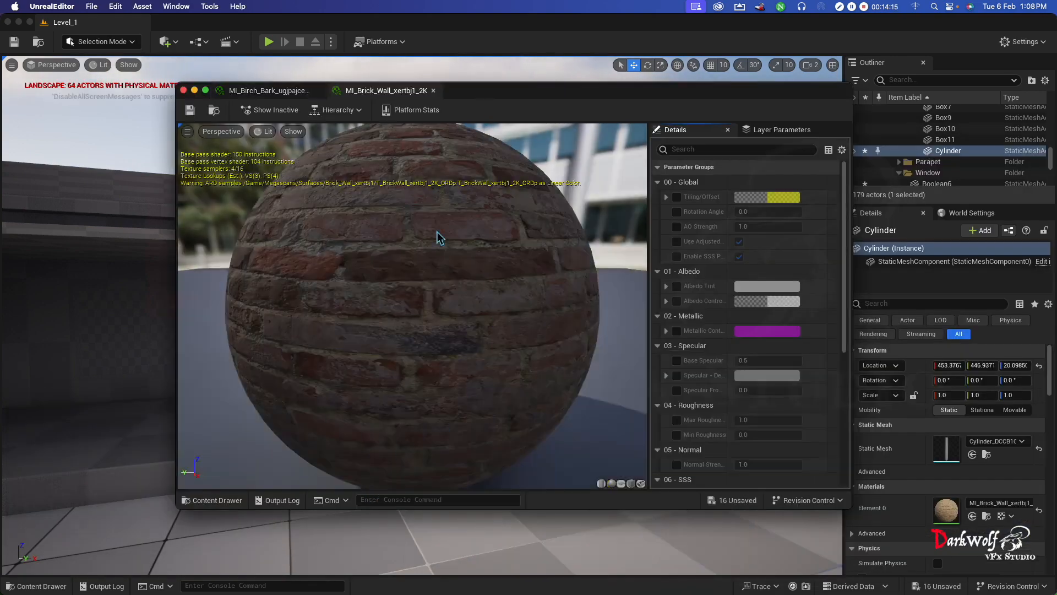
- Enable Tiling/Offset on the brick instance and adjust Tiling X to about -0.63, Tiling Y to about 1.25 and Offset Y to 0.024
{"action": "left_click", "coordinate": [813, 227]}
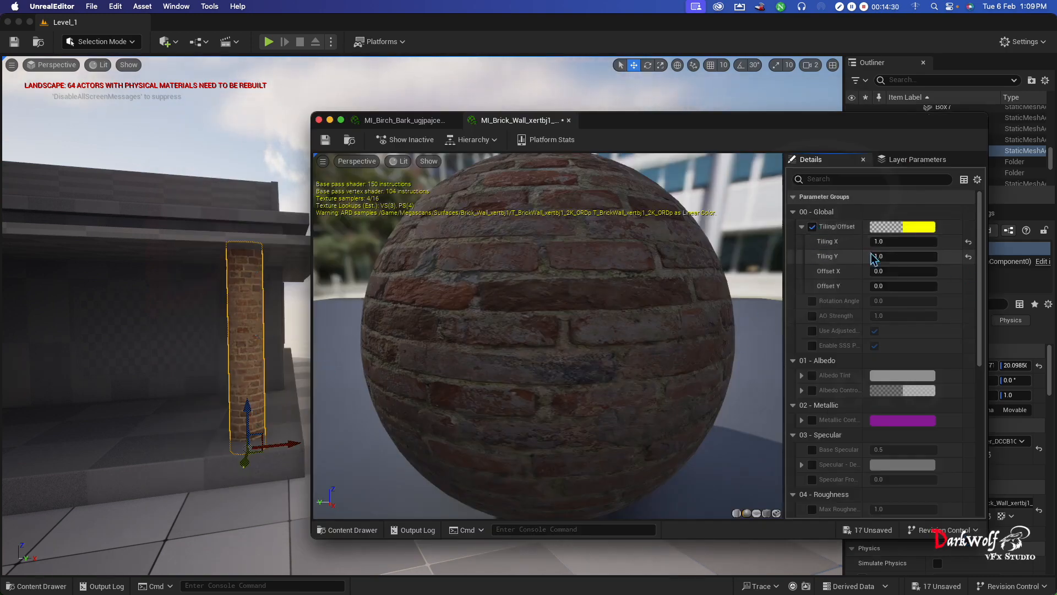
{"action": "mouse_move", "coordinate": [903, 241]}
{"action": "left_mouse_down"}
{"action": "mouse_move", "coordinate": [958, 241]}
{"action": "mouse_move", "coordinate": [903, 242]}
{"action": "left_mouse_up"}
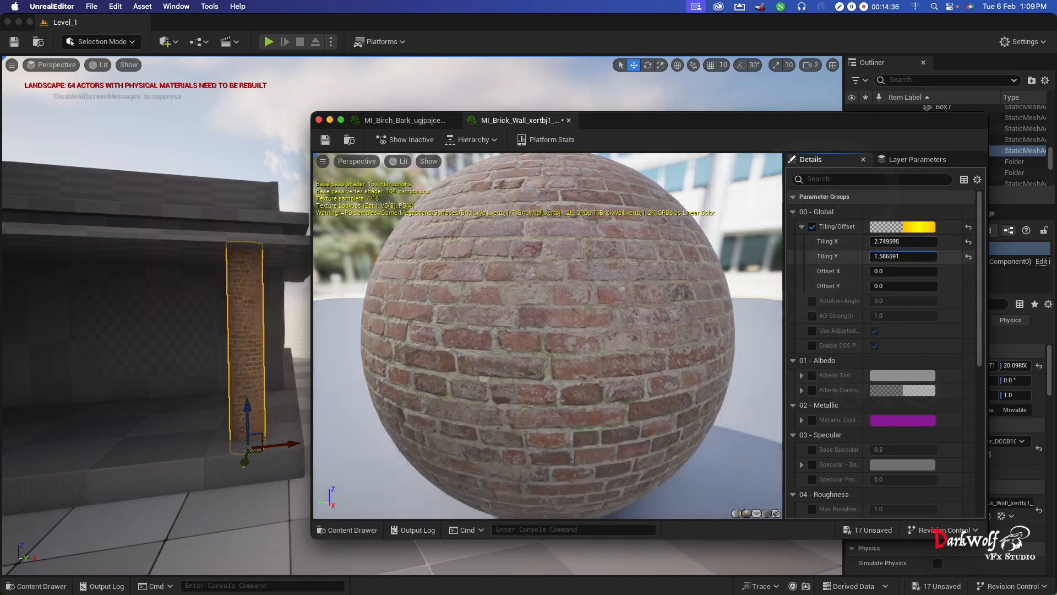
{"action": "mouse_move", "coordinate": [903, 256]}
{"action": "left_mouse_down"}
{"action": "mouse_move", "coordinate": [953, 256]}
{"action": "mouse_move", "coordinate": [898, 256]}
{"action": "mouse_move", "coordinate": [928, 256]}
{"action": "mouse_move", "coordinate": [892, 272]}
{"action": "mouse_move", "coordinate": [925, 272]}
{"action": "mouse_move", "coordinate": [903, 272]}
{"action": "left_mouse_up"}
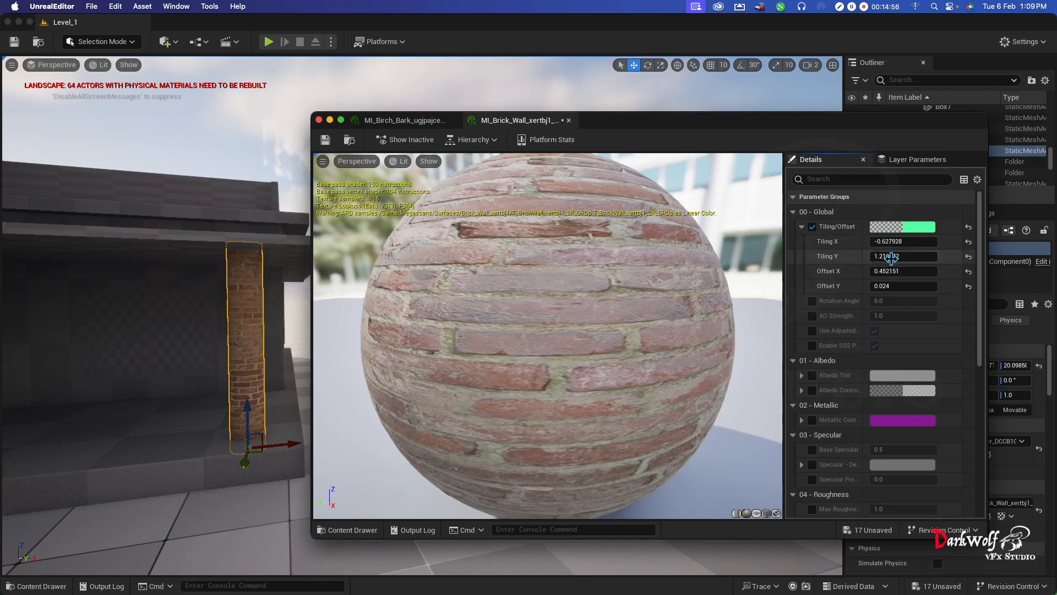
{"action": "left_click_drag", "start_coordinate": [890, 257], "coordinate": [899, 257]}
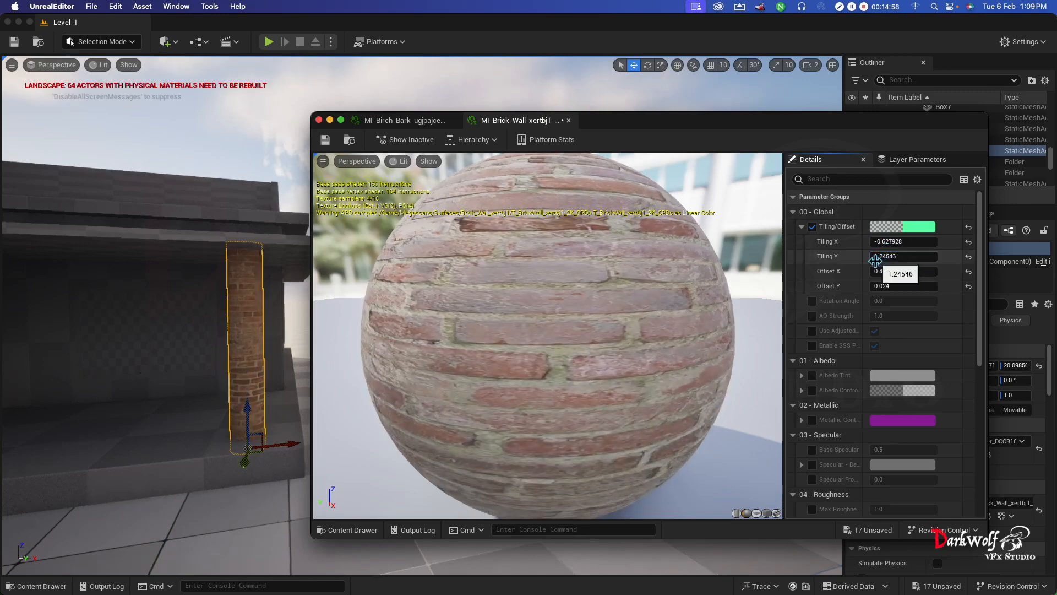
- Open the brick instance's parent material, M_MS_Surface_Material, and examine how its texture and adjustment nodes are connected
{"action": "scroll", "coordinate": [868, 434], "scroll_direction": "down", "scroll_amount": 1}
{"action": "scroll", "coordinate": [868, 433], "scroll_direction": "down", "scroll_amount": 10}
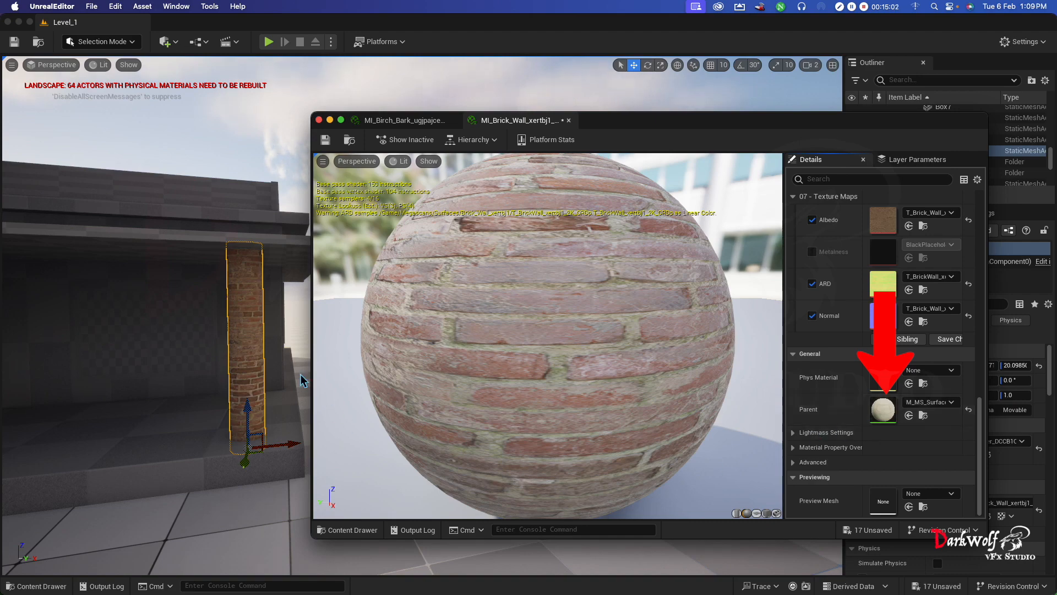
{"action": "double_click", "coordinate": [883, 409]}
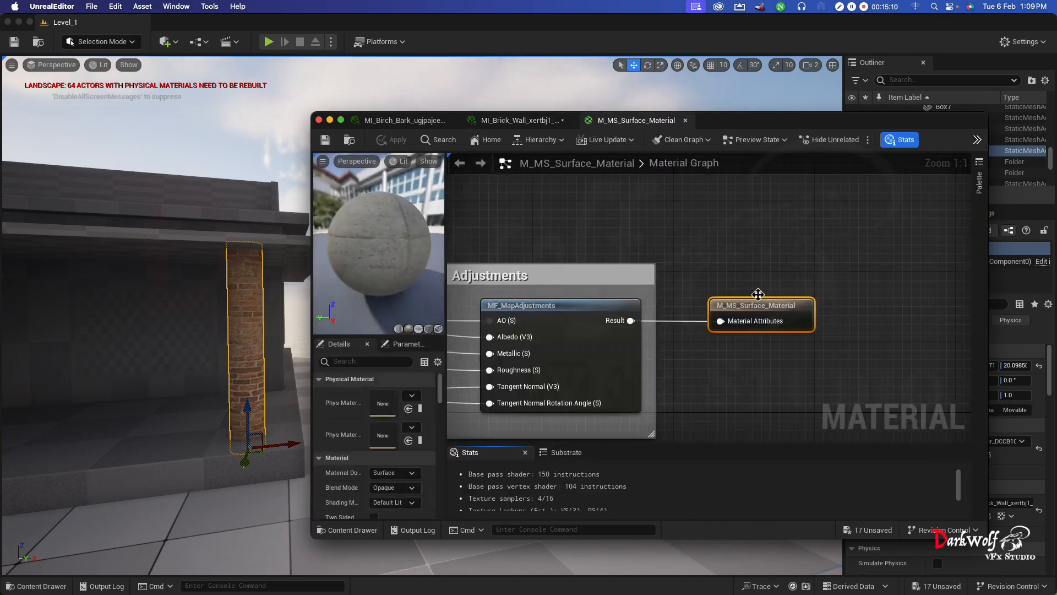
{"action": "scroll", "coordinate": [740, 298], "scroll_direction": "down", "scroll_amount": 3}
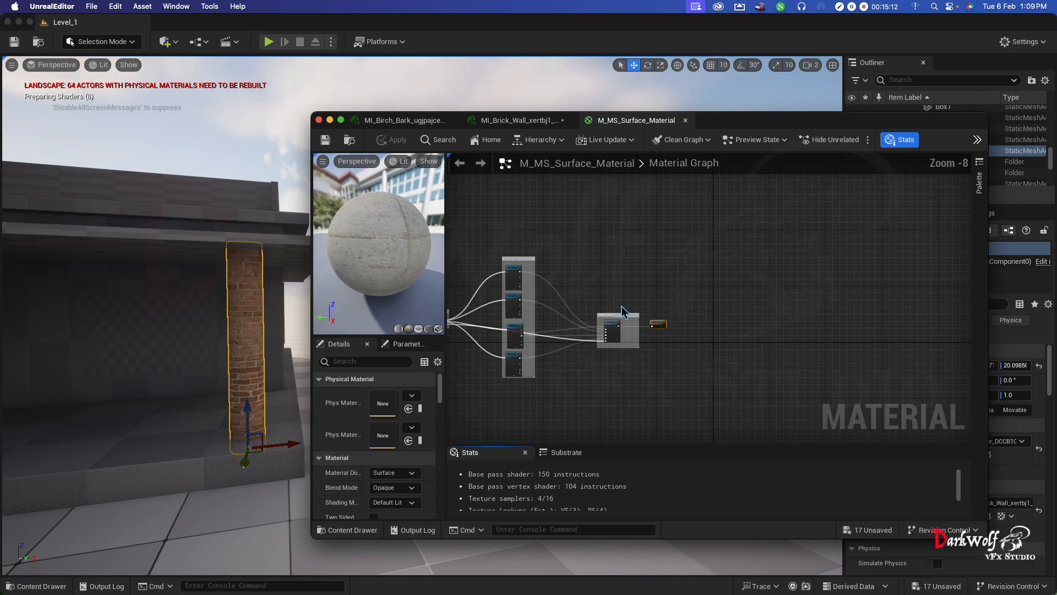
{"action": "scroll", "coordinate": [750, 244], "scroll_direction": "up", "scroll_amount": 8}
{"action": "scroll", "coordinate": [665, 239], "scroll_direction": "down", "scroll_amount": 12}
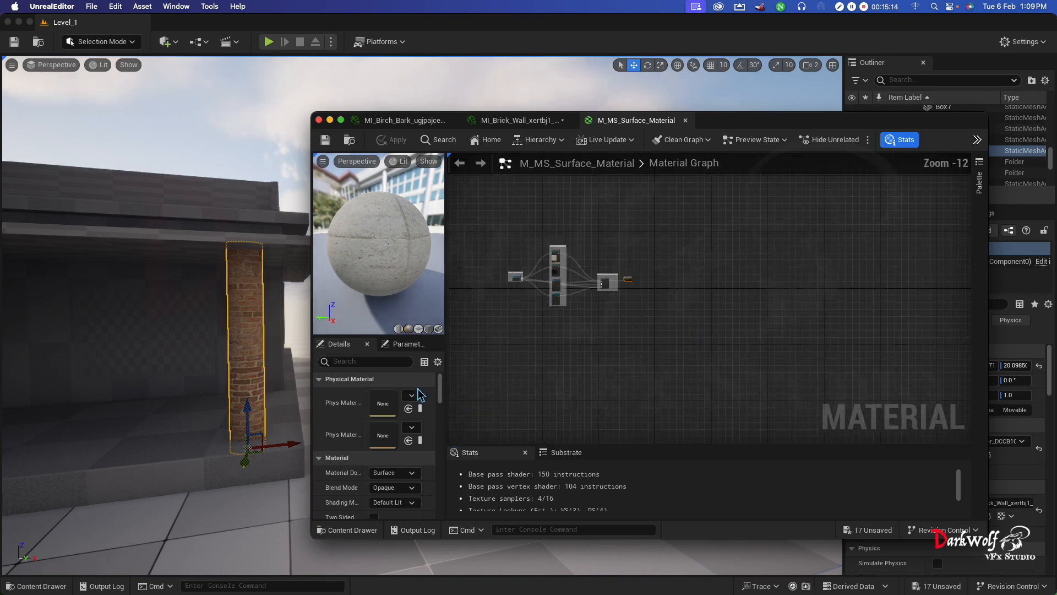
{"action": "scroll", "coordinate": [554, 307], "scroll_direction": "up", "scroll_amount": 8}
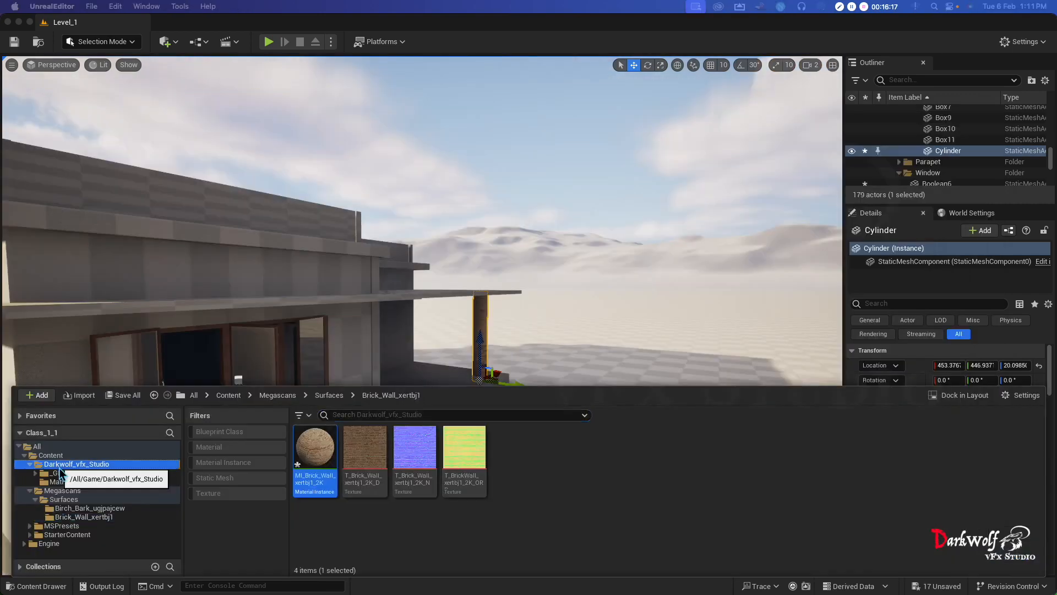
- Create a new material named DM_White in the Matirials folder of Darkwolf_vfx_Studio
{"action": "left_click", "coordinate": [76, 463]}
{"action": "left_click", "coordinate": [361, 459]}
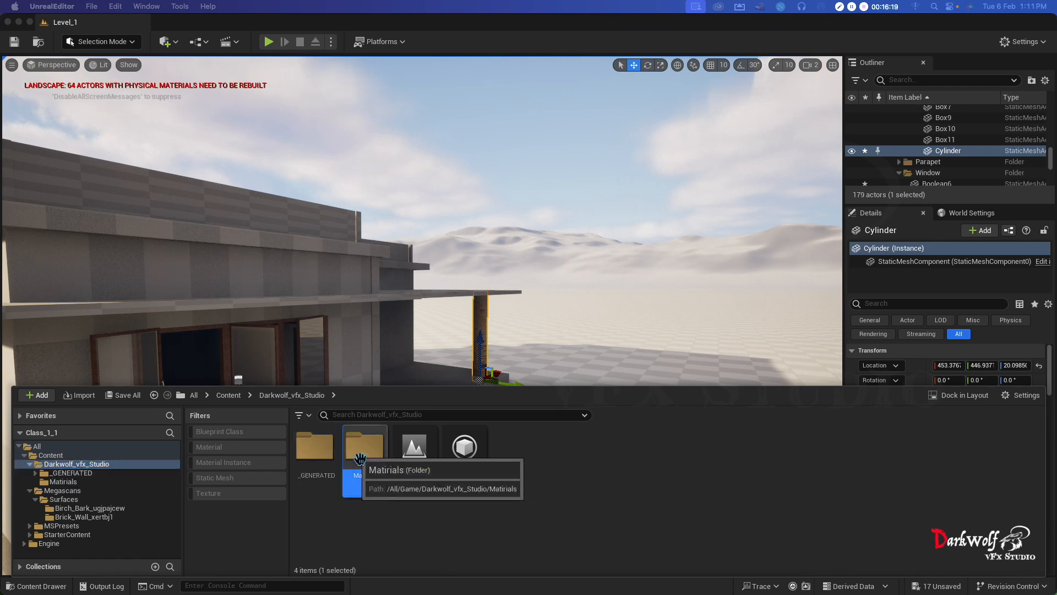
{"action": "double_click", "coordinate": [360, 459]}
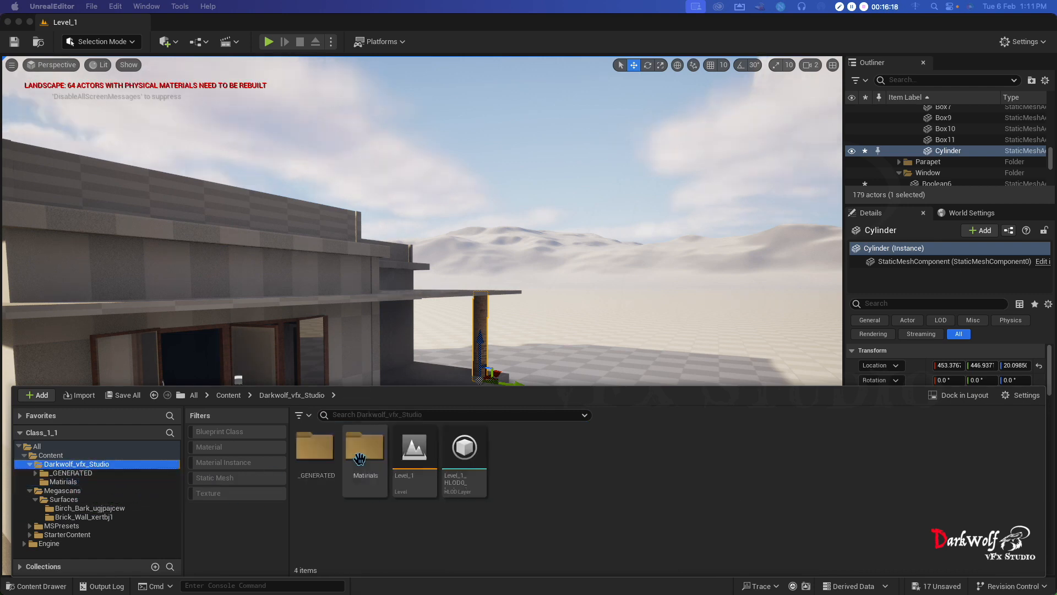
{"action": "double_click", "coordinate": [359, 463]}
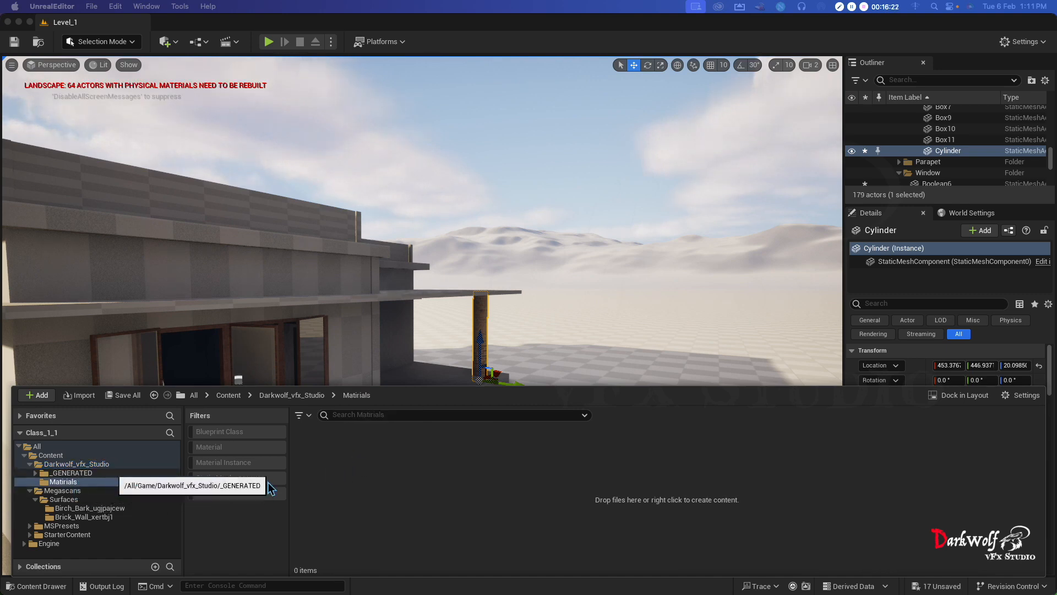
{"action": "right_click", "coordinate": [380, 492]}
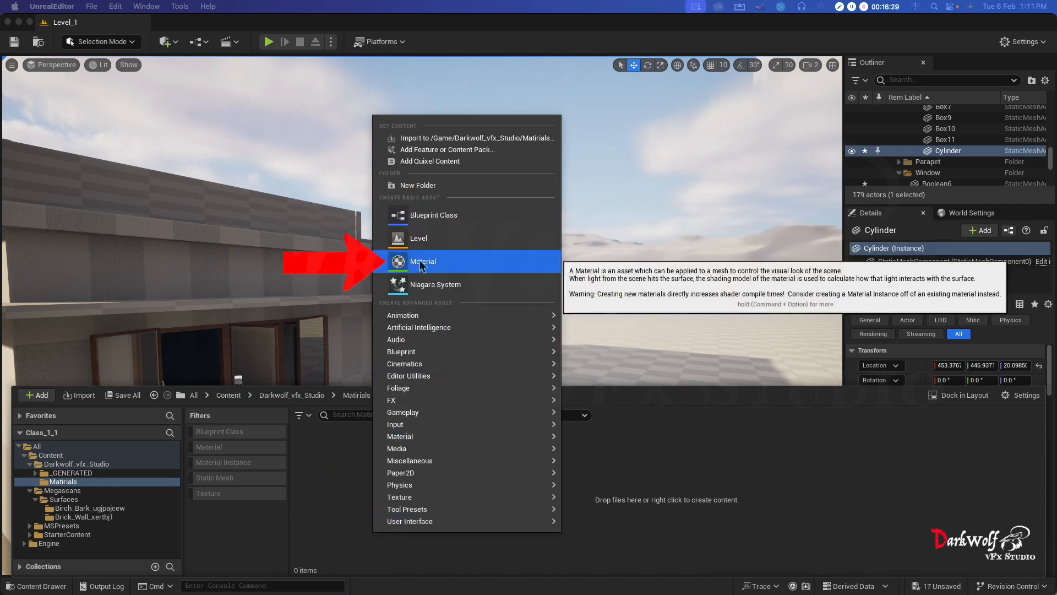
{"action": "left_click", "coordinate": [420, 262]}
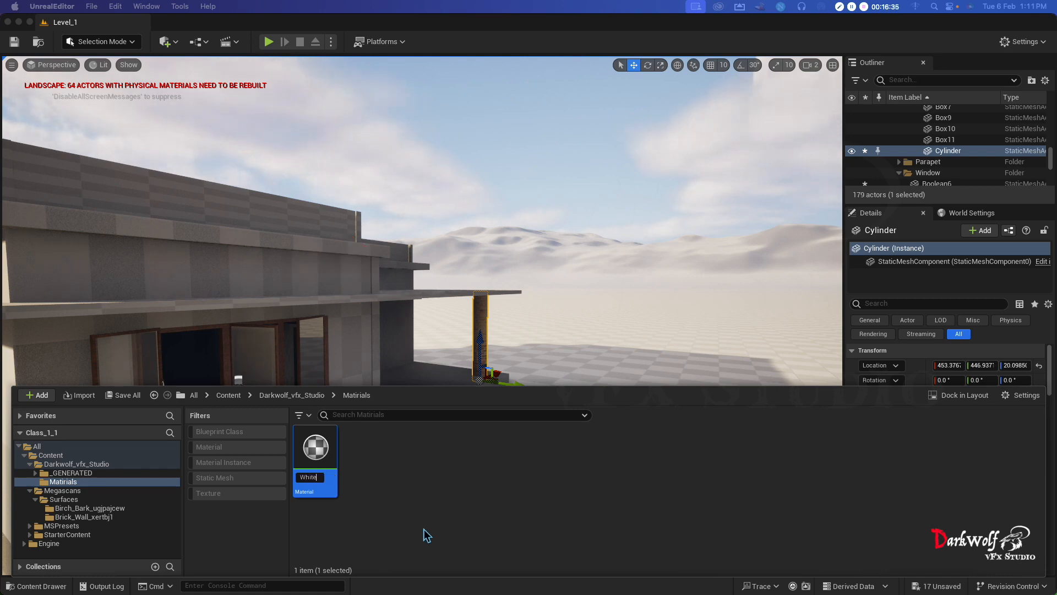
{"action": "key", "text": "Return"}
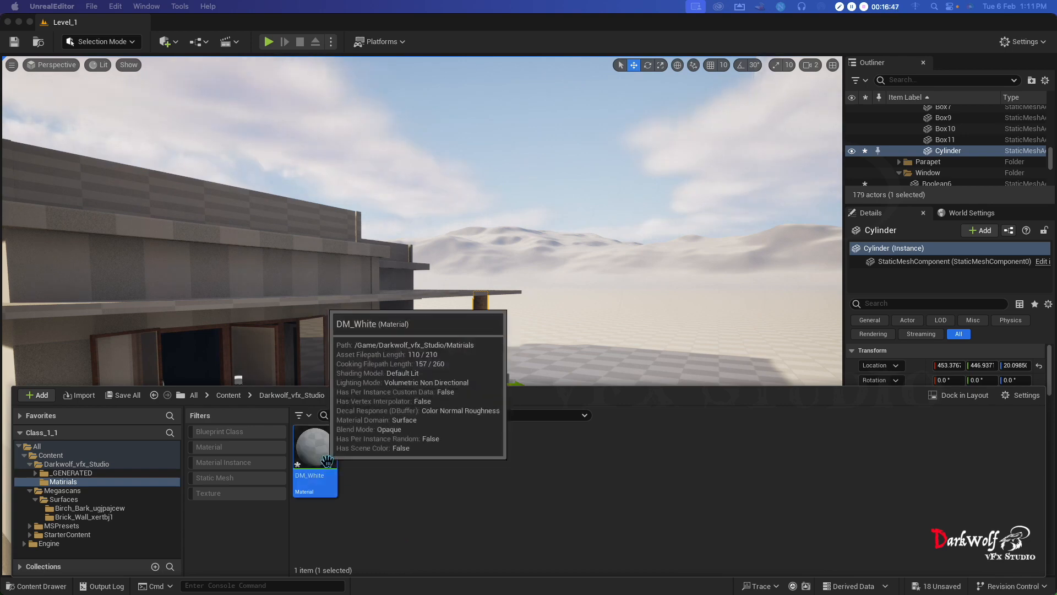
- Open the DM_White material in the material editor and enlarge its window to show the whole result node
{"action": "double_click", "coordinate": [324, 462]}
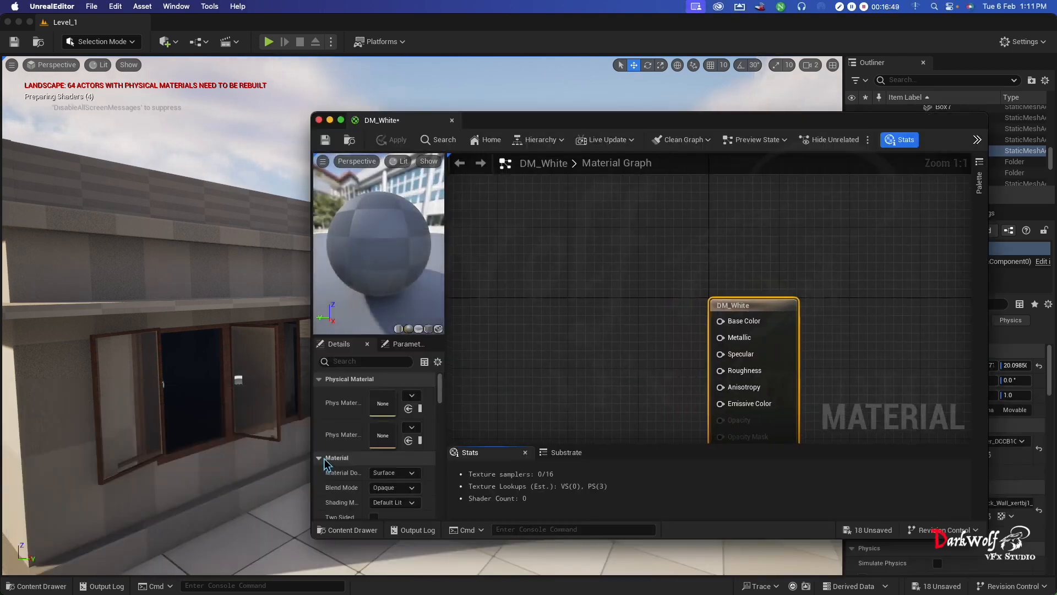
{"action": "left_click_drag", "start_coordinate": [597, 121], "coordinate": [396, 53]}
{"action": "left_click_drag", "start_coordinate": [789, 473], "coordinate": [964, 593]}
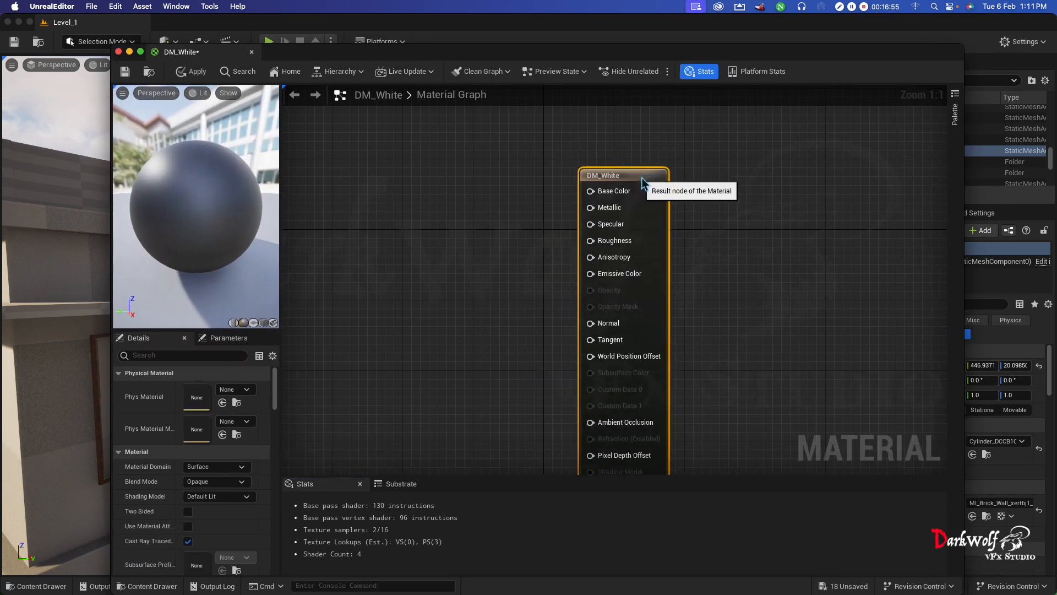
{"action": "scroll", "coordinate": [735, 330], "scroll_direction": "down", "scroll_amount": 2}
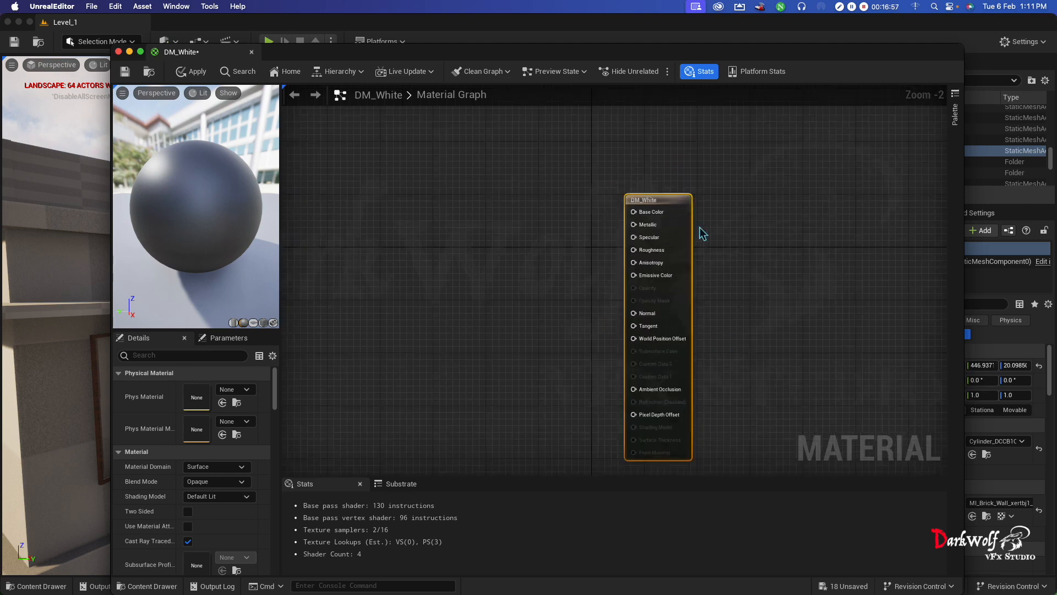
- Add a Constant4Vector node to the DM_White material graph beside the result node
{"action": "right_click", "coordinate": [413, 227]}
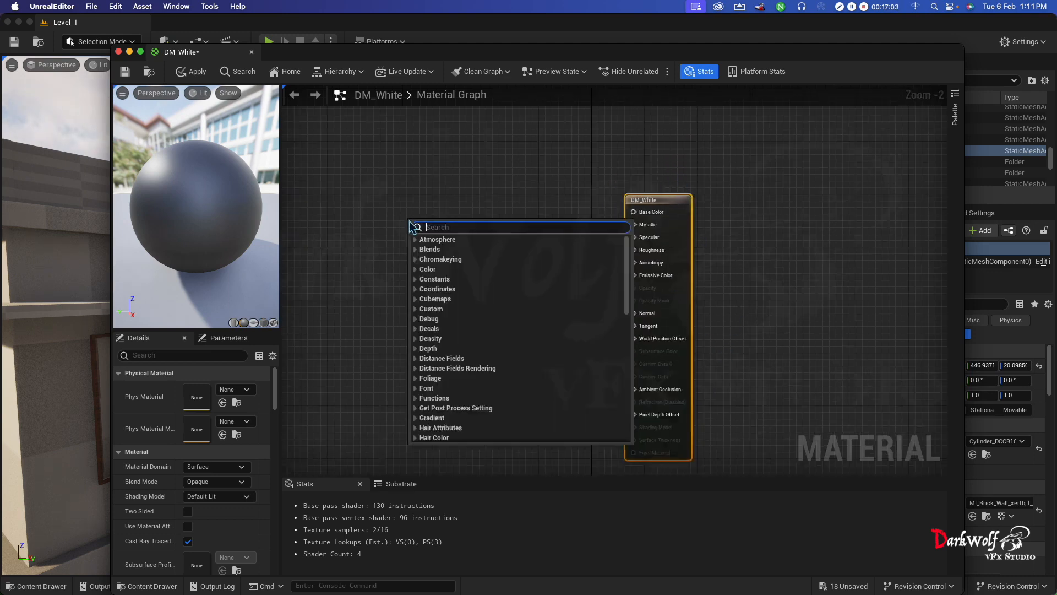
{"action": "left_click", "coordinate": [957, 119]}
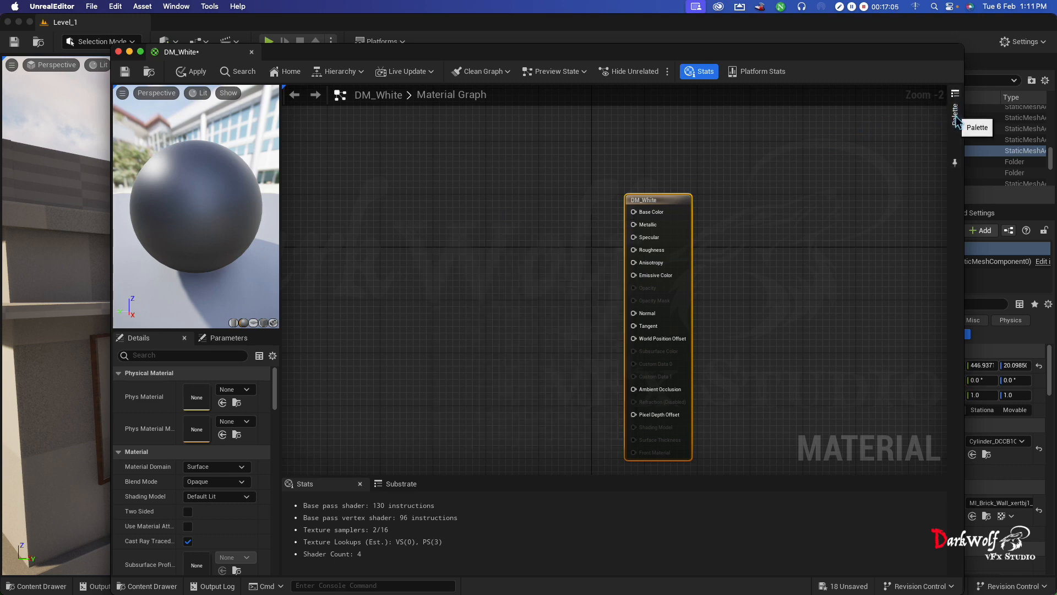
{"action": "left_click", "coordinate": [955, 128]}
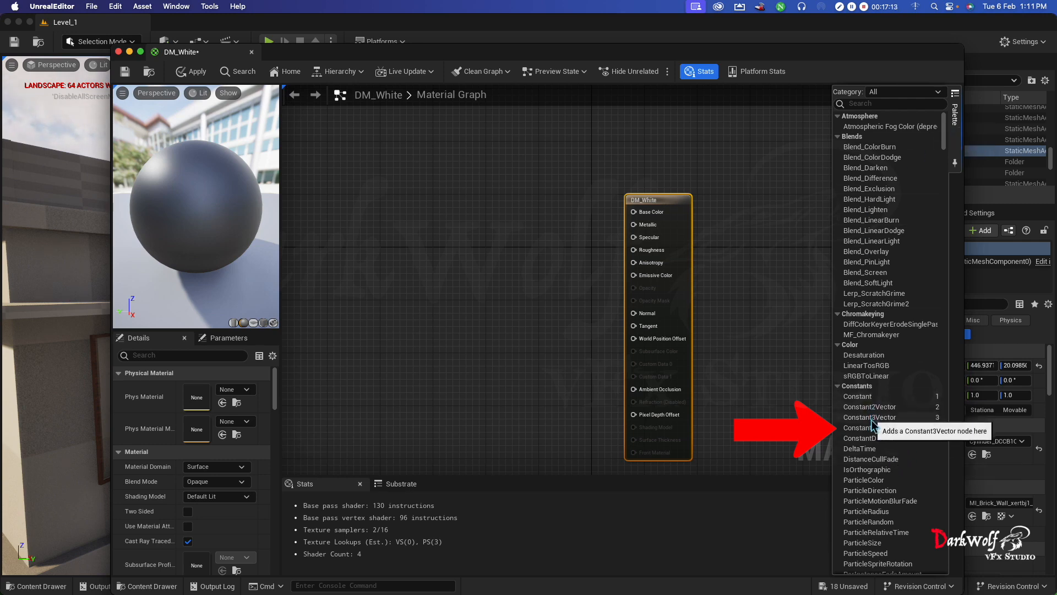
{"action": "left_click_drag", "start_coordinate": [869, 429], "coordinate": [352, 322]}
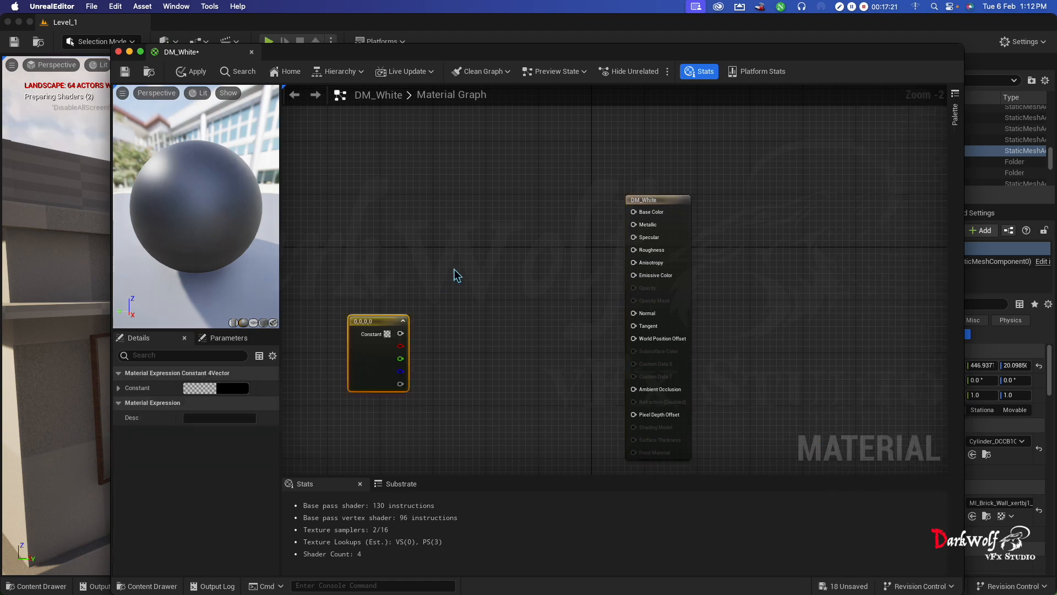
{"action": "right_click", "coordinate": [456, 273]}
{"action": "type", "text": "cons"}
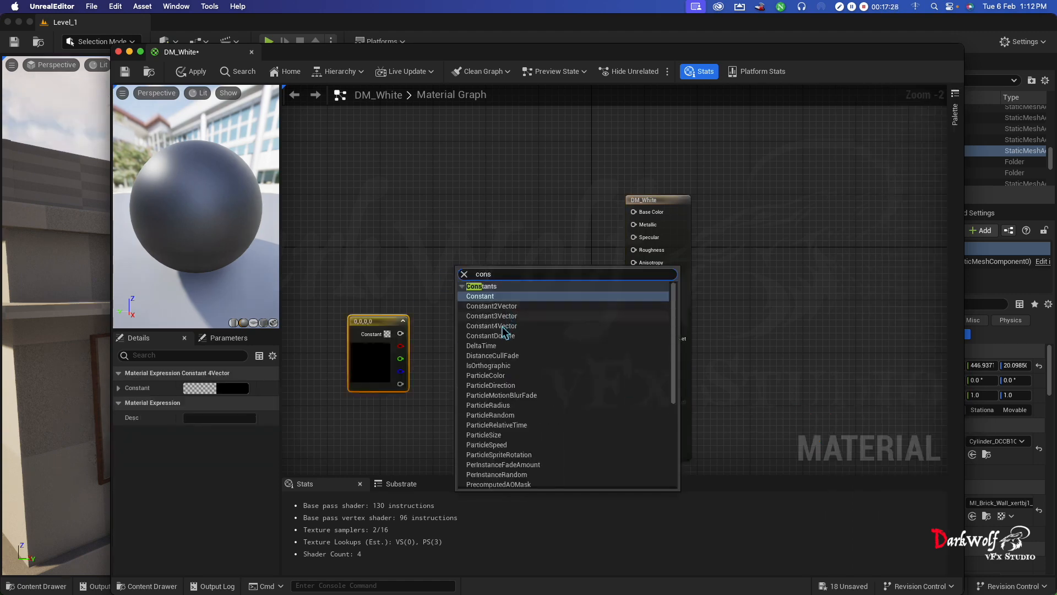
{"action": "left_click", "coordinate": [504, 326]}
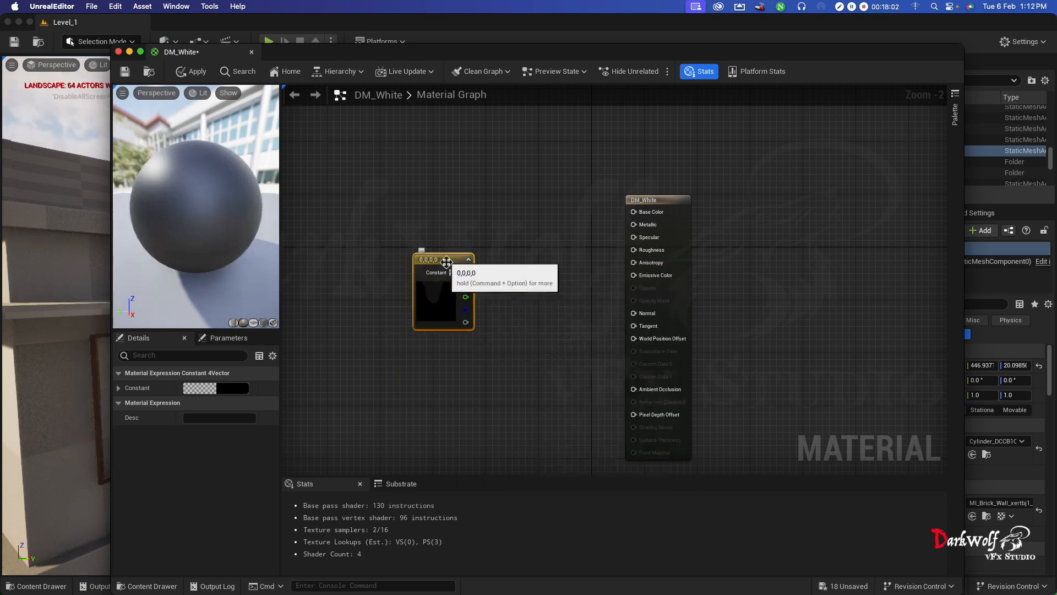
- Set the Constant4Vector colour to pure white with R, G, B and A all at 1.0
{"action": "double_click", "coordinate": [445, 304]}
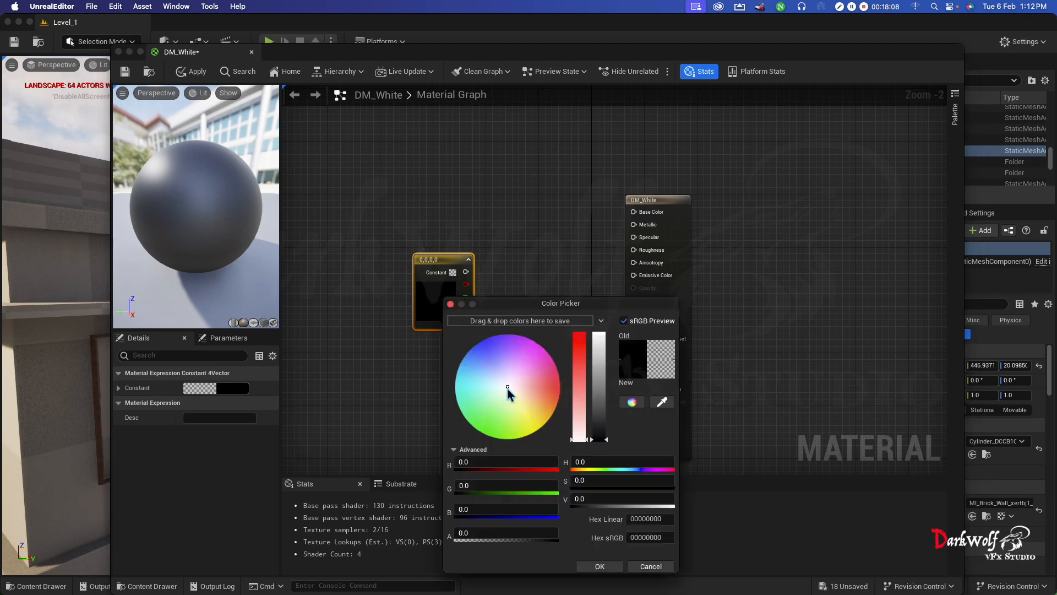
{"action": "mouse_move", "coordinate": [508, 388]}
{"action": "left_mouse_down"}
{"action": "mouse_move", "coordinate": [502, 381]}
{"action": "mouse_move", "coordinate": [507, 395]}
{"action": "left_mouse_up"}
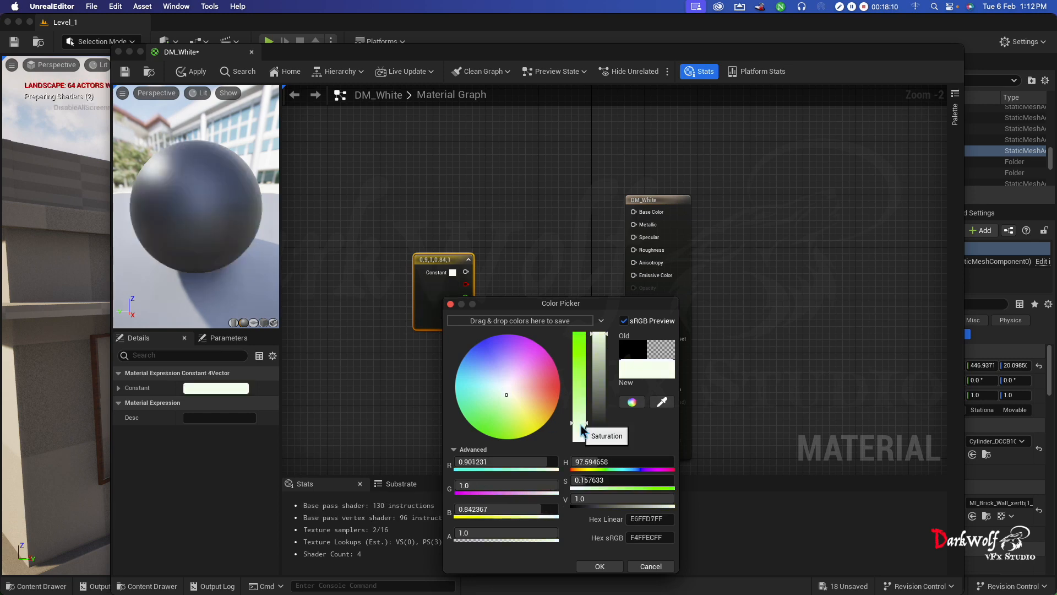
{"action": "left_click_drag", "start_coordinate": [582, 430], "coordinate": [581, 442]}
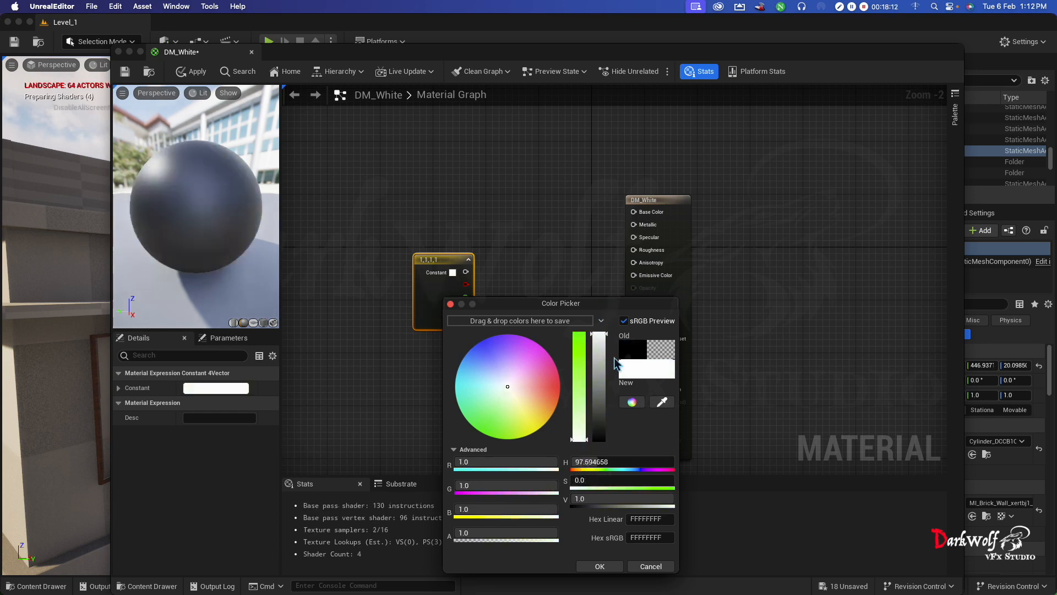
{"action": "left_click", "coordinate": [598, 567]}
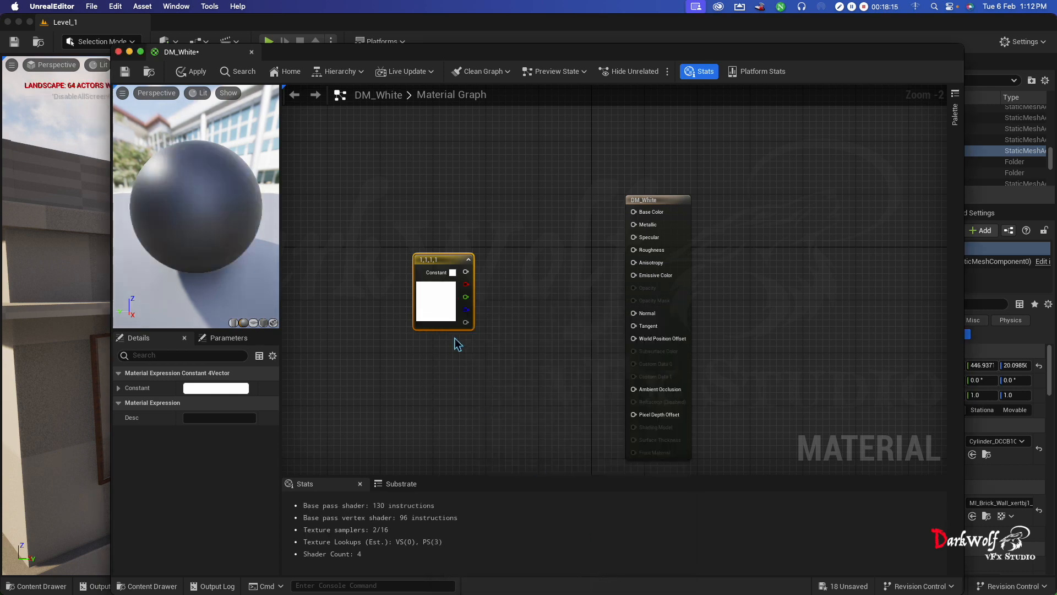
{"action": "double_click", "coordinate": [440, 304]}
{"action": "key", "text": "Escape"}
- Connect the white Constant4Vector output to Base Color and move the node closer to the DM_White result node
{"action": "left_click_drag", "start_coordinate": [465, 272], "coordinate": [634, 212]}
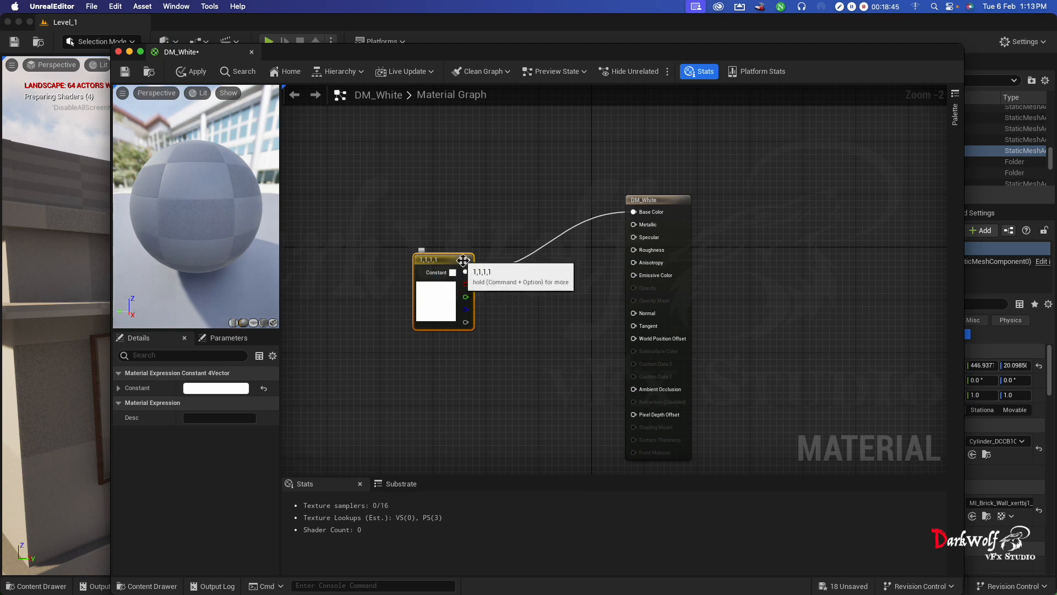
{"action": "left_click_drag", "start_coordinate": [462, 261], "coordinate": [535, 207]}
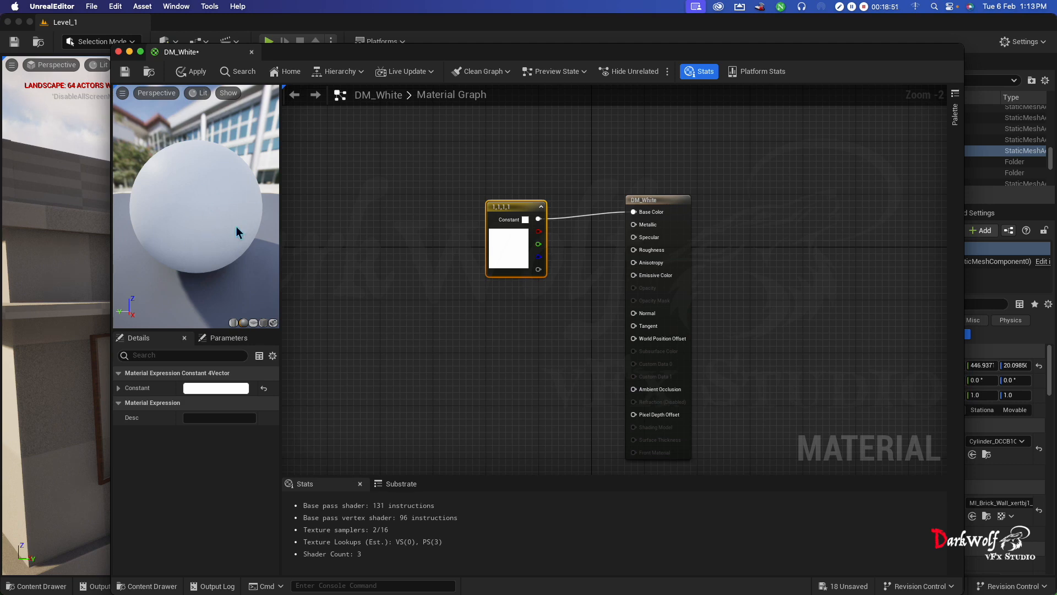
{"action": "left_click", "coordinate": [571, 252]}
{"action": "left_click_drag", "start_coordinate": [621, 270], "coordinate": [634, 237]}
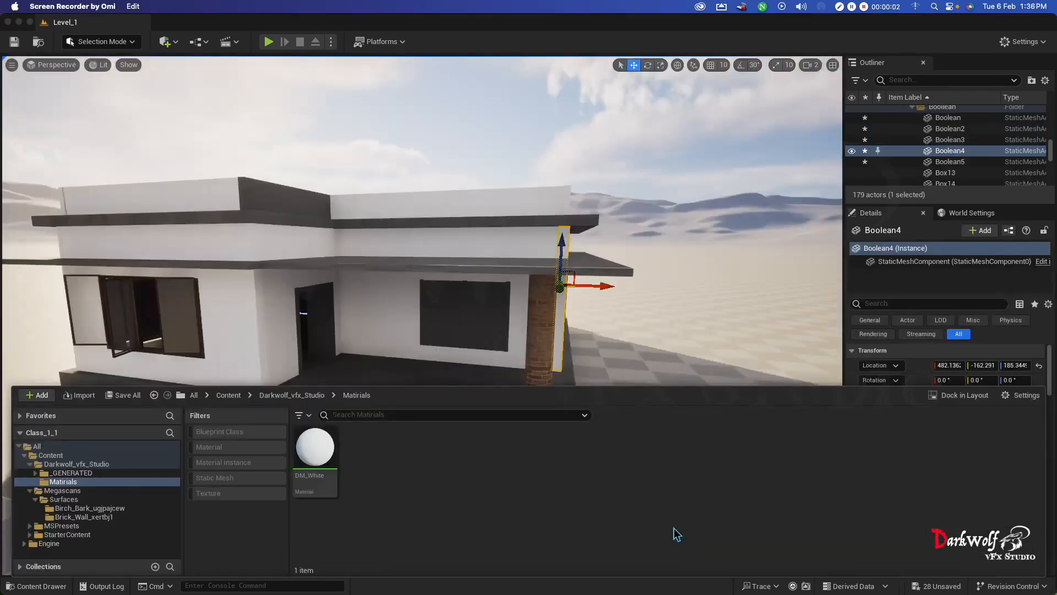
- Create a new material named DW_Glass in the Matirials folder
{"action": "right_click", "coordinate": [396, 485]}
{"action": "left_click", "coordinate": [466, 215]}
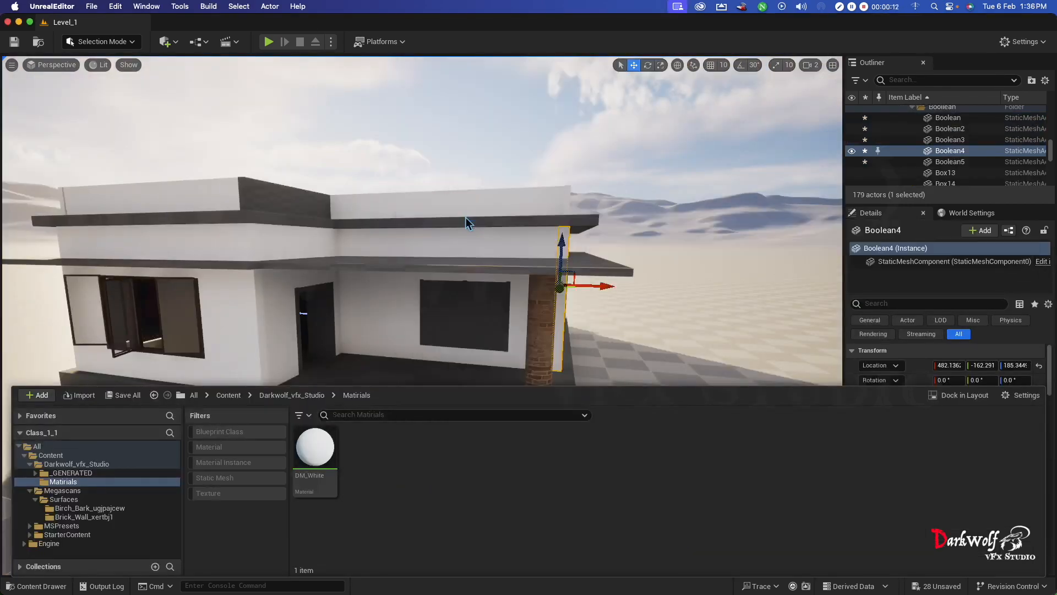
{"action": "type", "text": "D"}
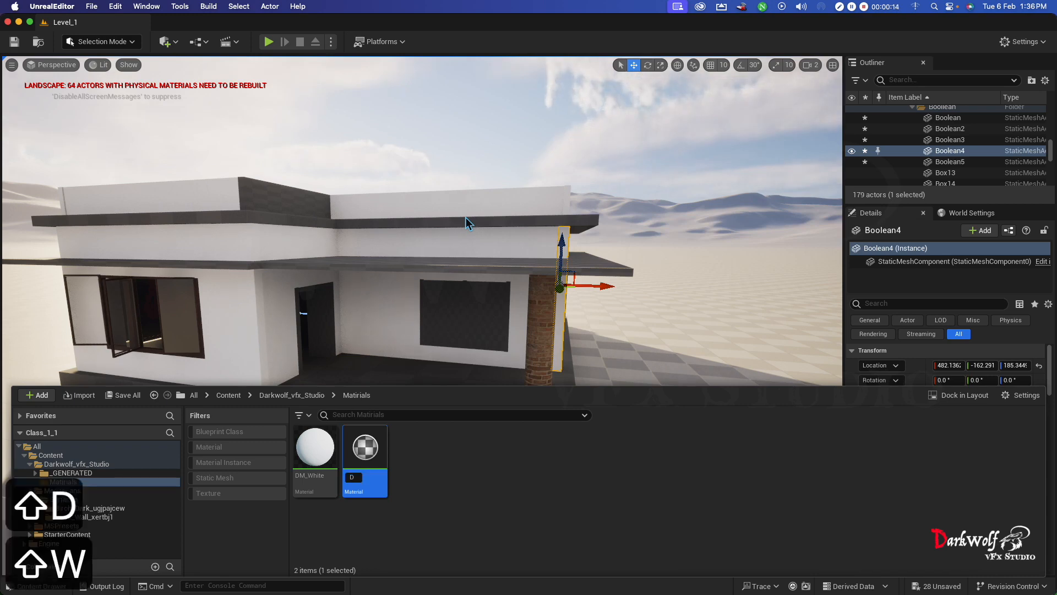
{"action": "type", "text": "W_"}
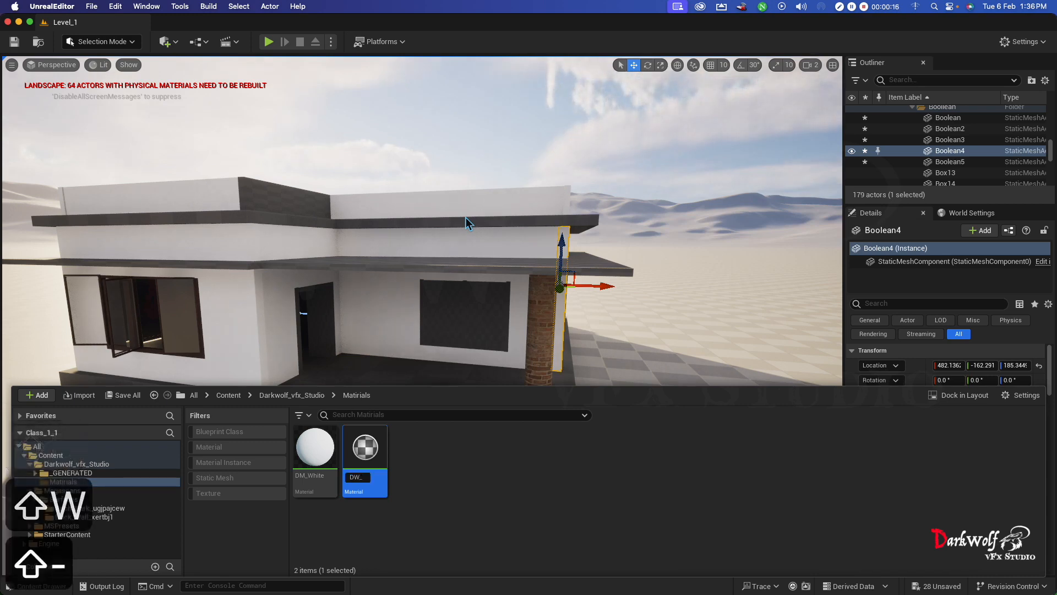
{"action": "type", "text": "lass"}
{"action": "key", "text": "Return"}
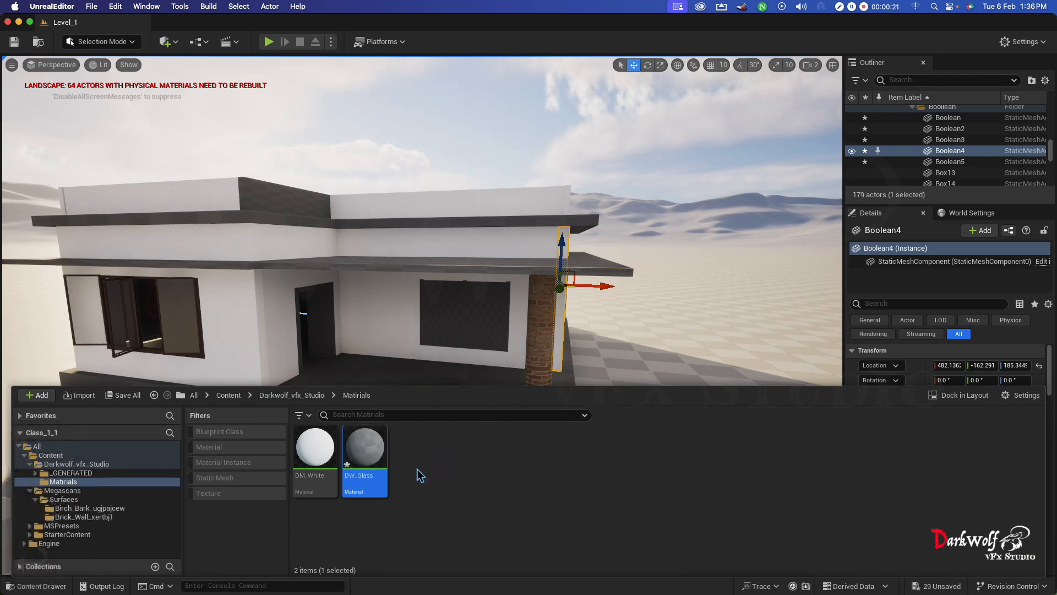
- Add a Constant4Vector node to the DW_Glass material graph and connect its output to Base Color and Metallic
{"action": "double_click", "coordinate": [383, 457]}
{"action": "right_click", "coordinate": [366, 194]}
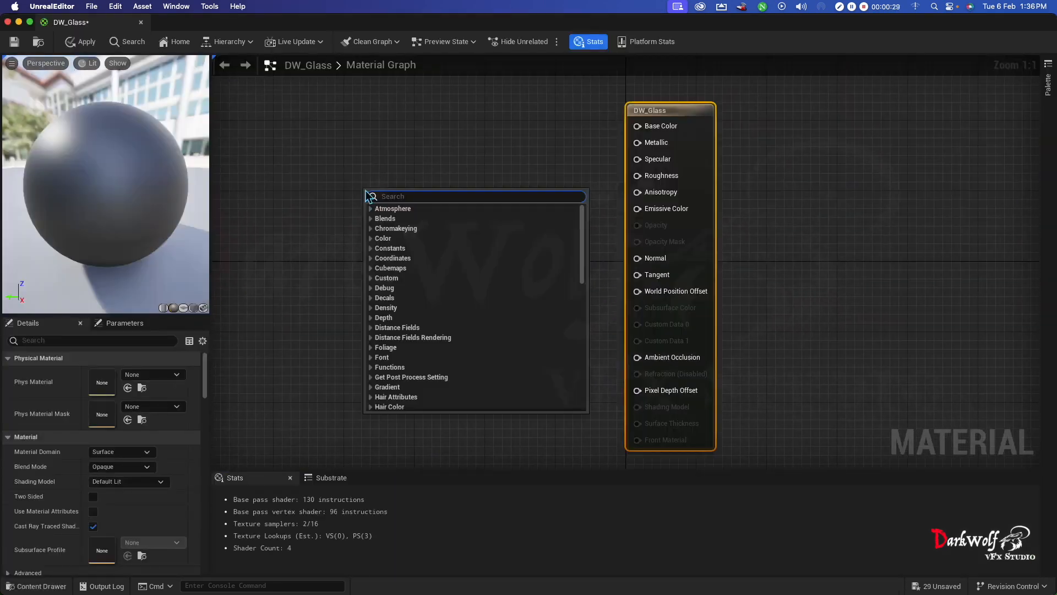
{"action": "type", "text": "consta"}
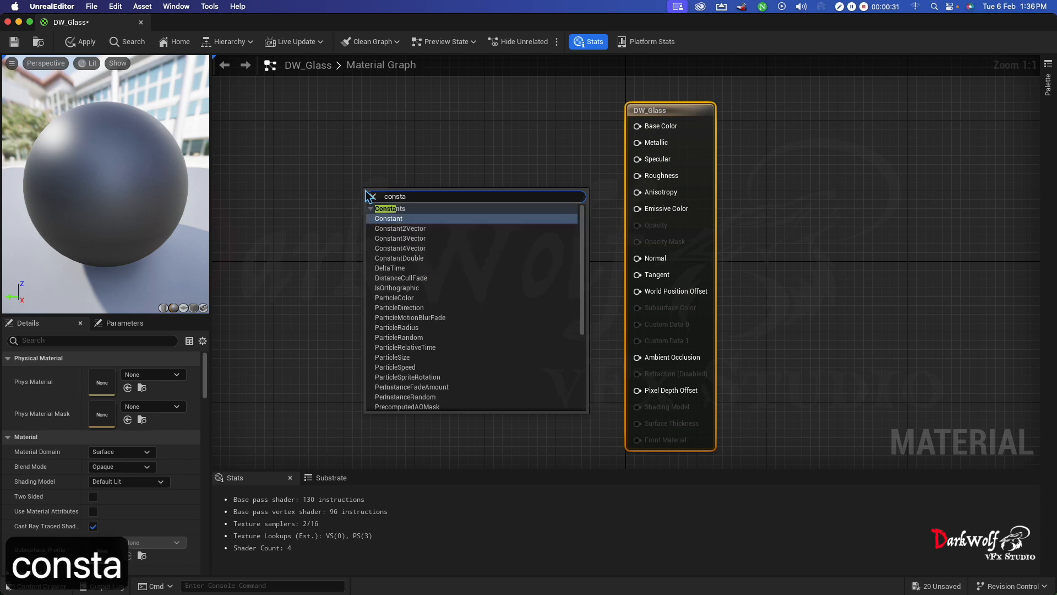
{"action": "left_click", "coordinate": [442, 250]}
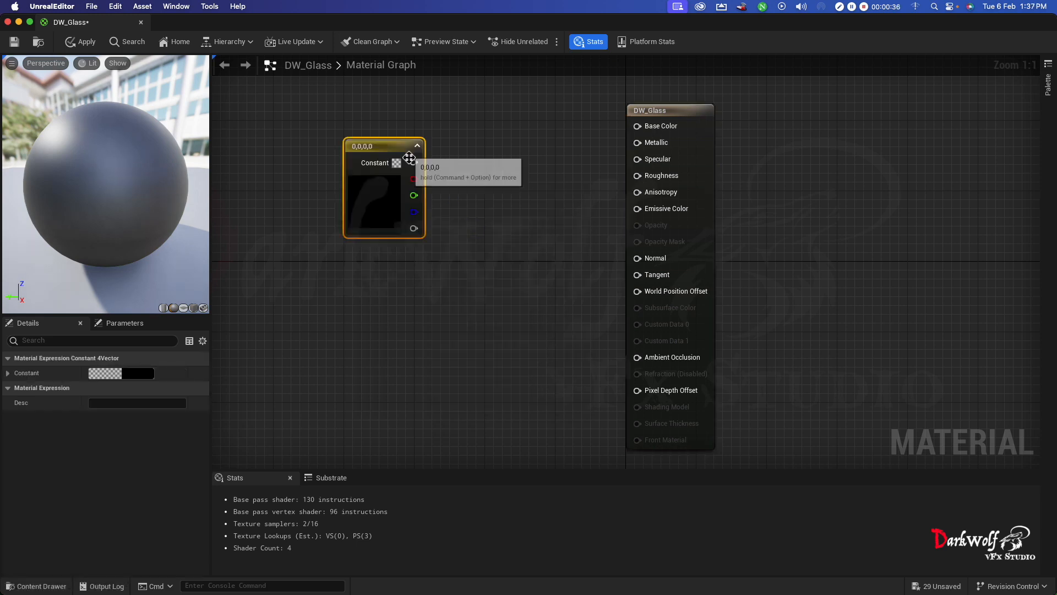
{"action": "left_click_drag", "start_coordinate": [414, 162], "coordinate": [640, 132]}
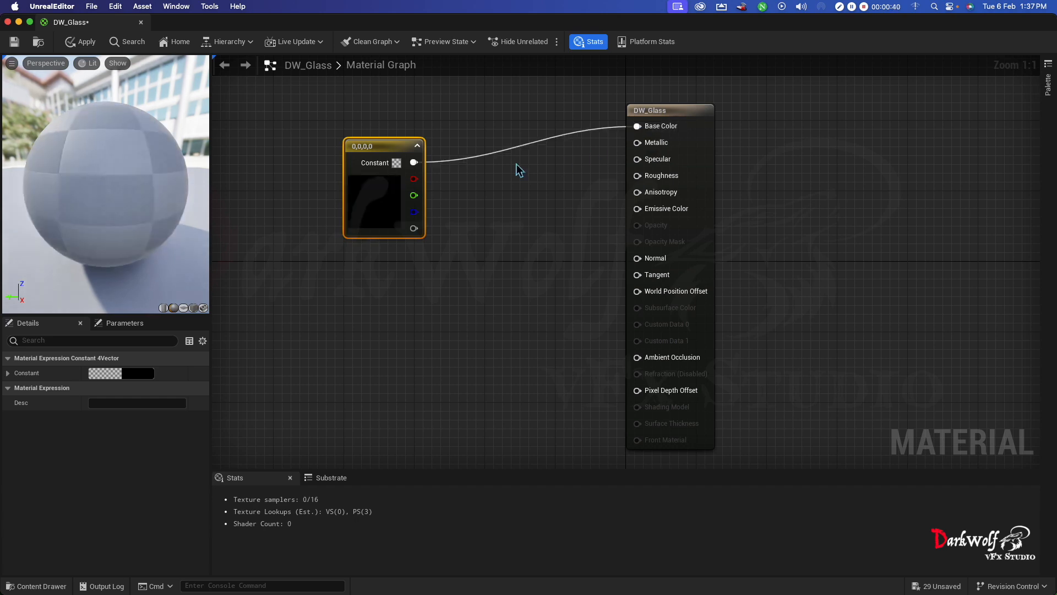
{"action": "left_click_drag", "start_coordinate": [423, 164], "coordinate": [642, 146]}
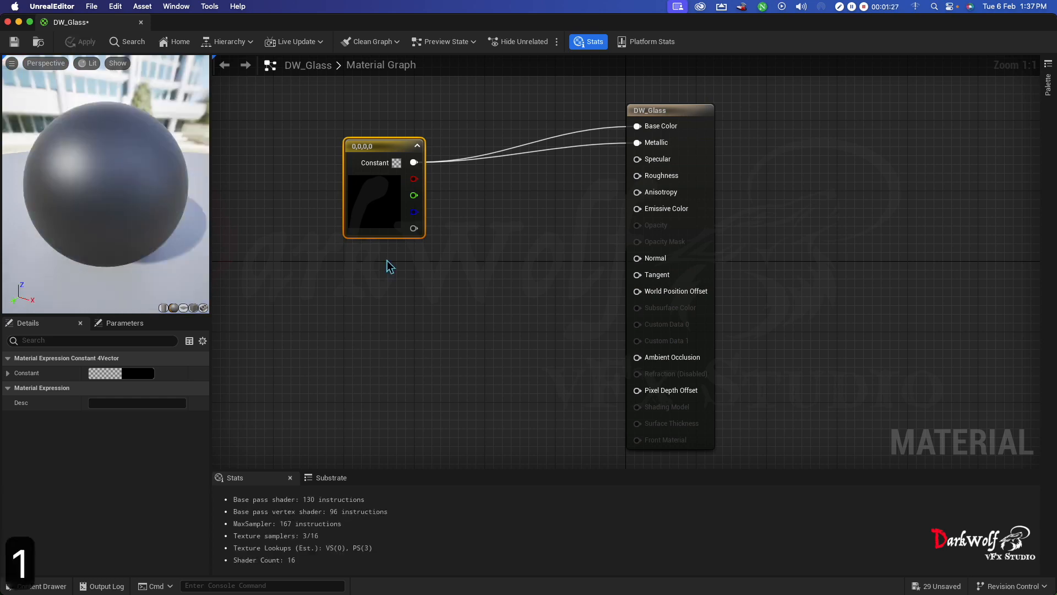
- Add two Constant nodes stacked below the Constant4Vector and connect the upper one to Roughness
{"action": "left_click", "coordinate": [387, 264]}
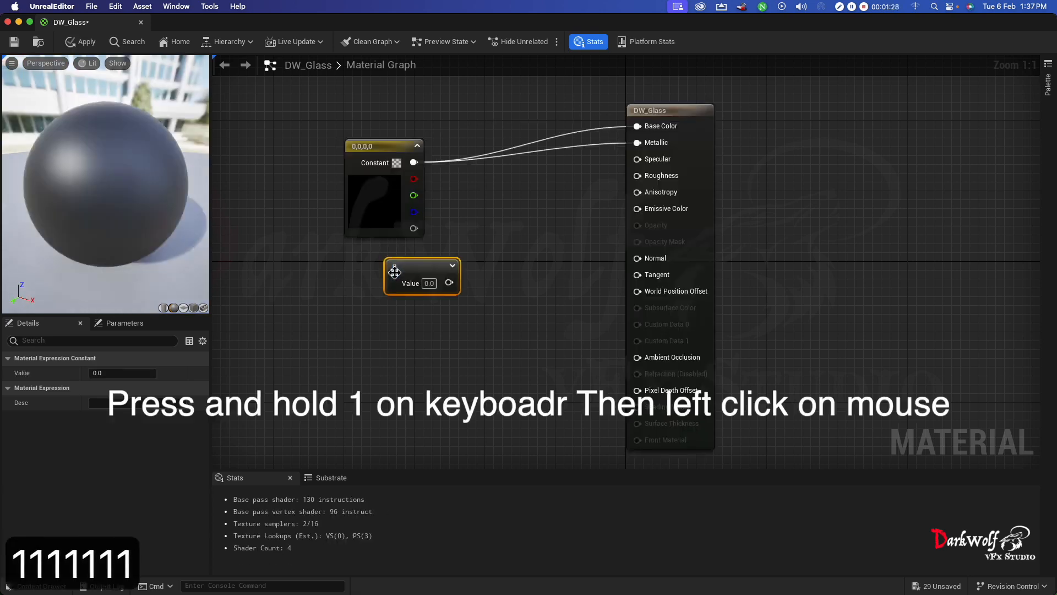
{"action": "left_click", "coordinate": [398, 316]}
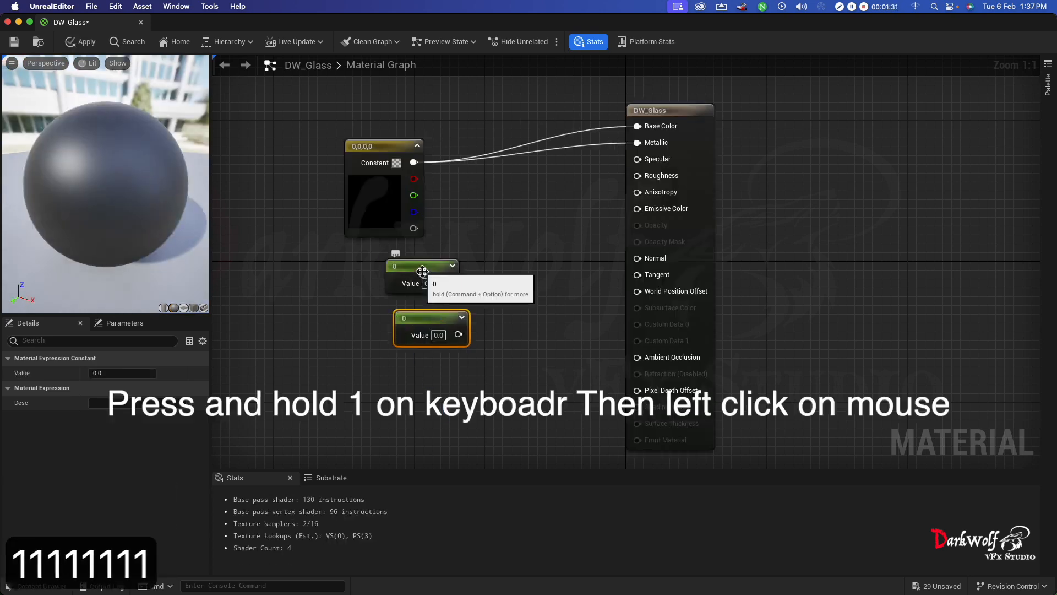
{"action": "left_click_drag", "start_coordinate": [421, 274], "coordinate": [389, 268]}
{"action": "left_click_drag", "start_coordinate": [419, 316], "coordinate": [379, 313]}
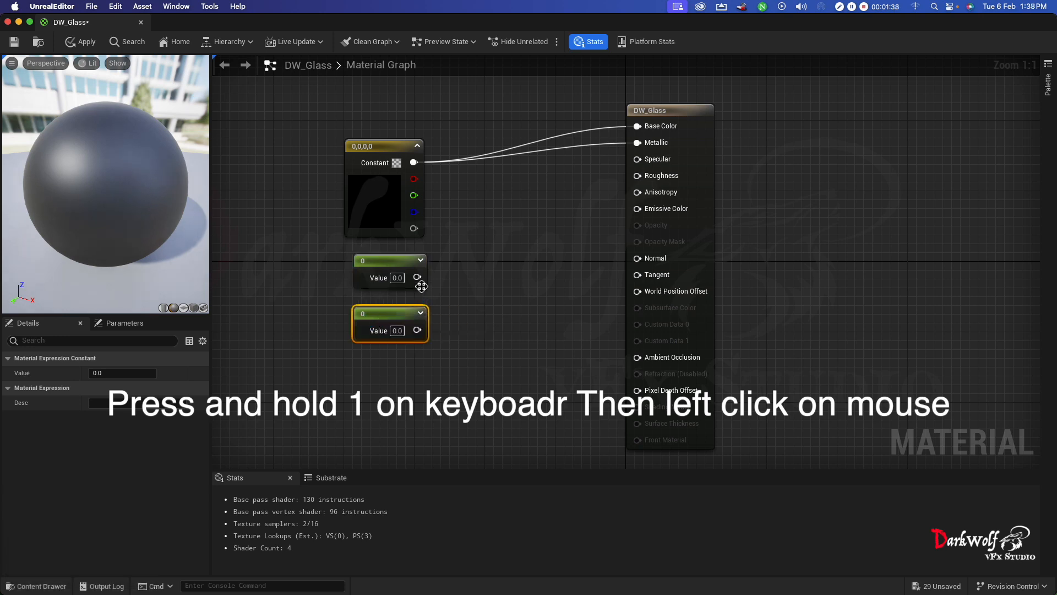
{"action": "left_click_drag", "start_coordinate": [417, 277], "coordinate": [637, 175]}
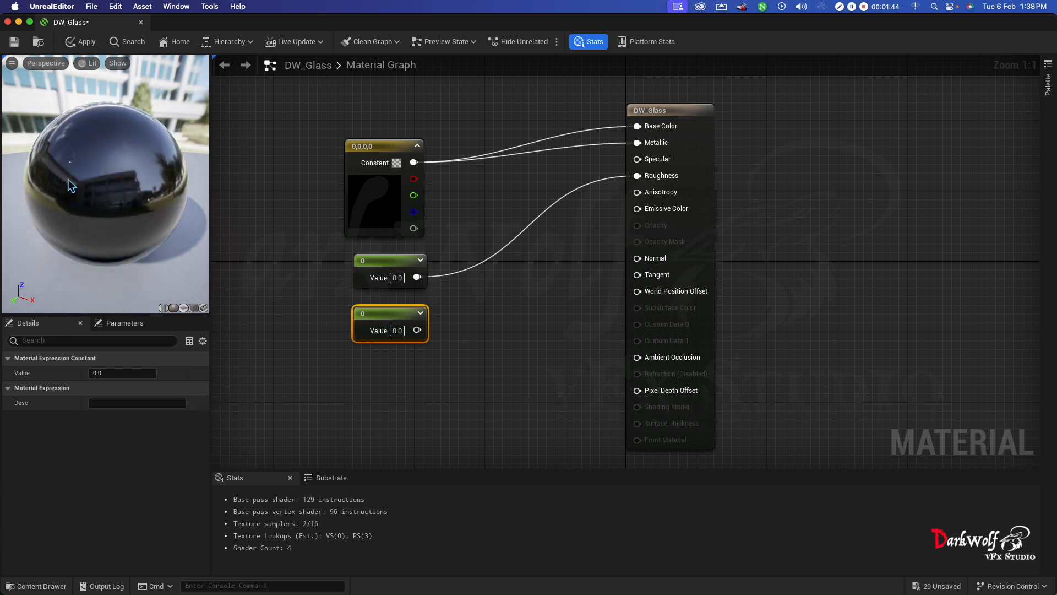
{"action": "left_click_drag", "start_coordinate": [68, 179], "coordinate": [78, 157]}
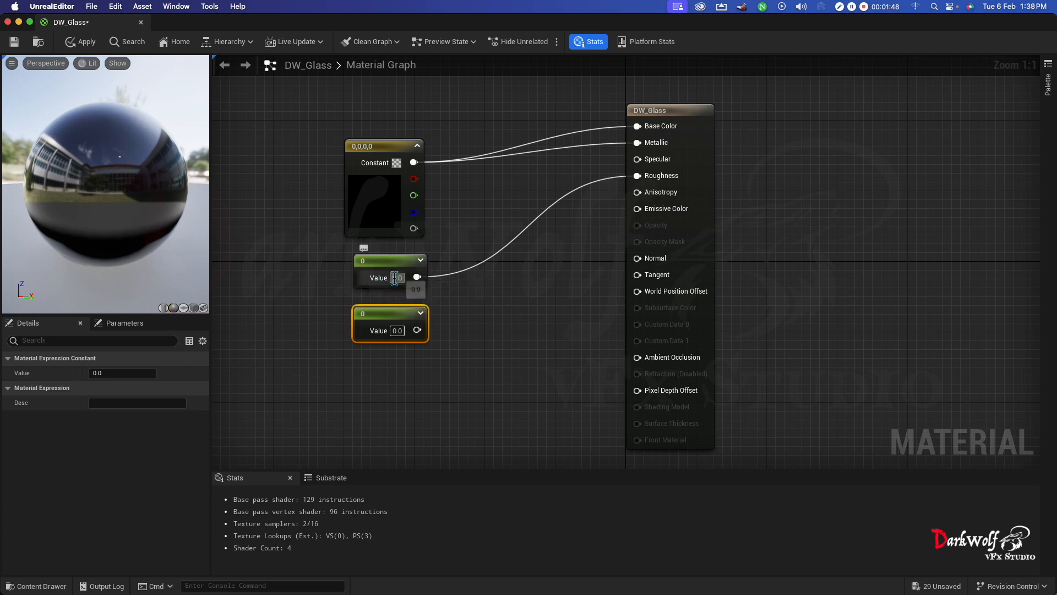
- Try a value of 1 on the roughness Constant, inspect the preview sphere, and return the value to 0
{"action": "type", "text": "1"}
{"action": "key", "text": "Return"}
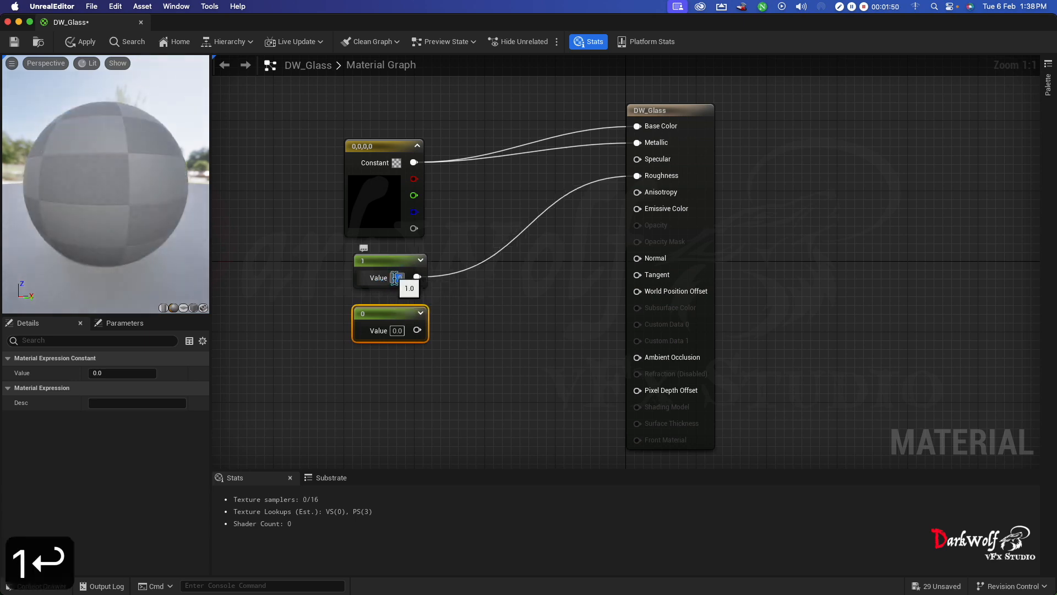
{"action": "left_click", "coordinate": [347, 287]}
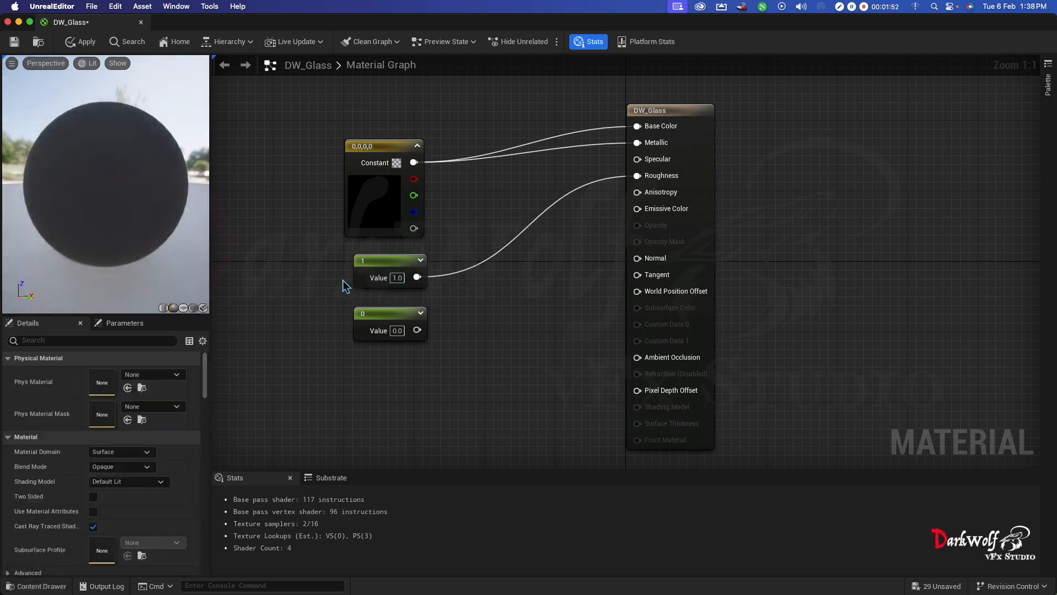
{"action": "left_click_drag", "start_coordinate": [147, 182], "coordinate": [166, 203]}
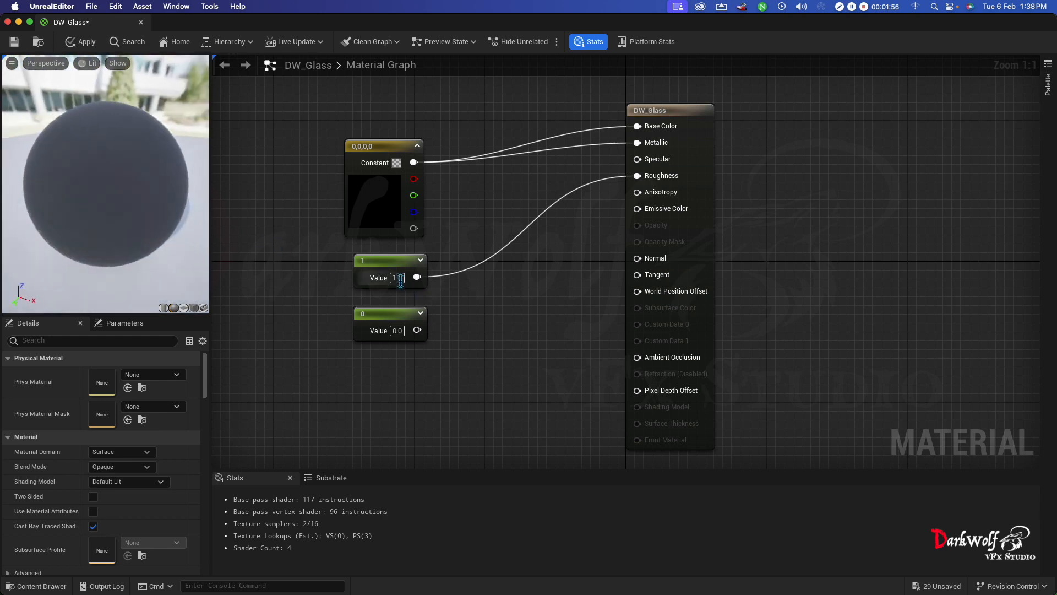
{"action": "type", "text": "0"}
{"action": "key", "text": "Return"}
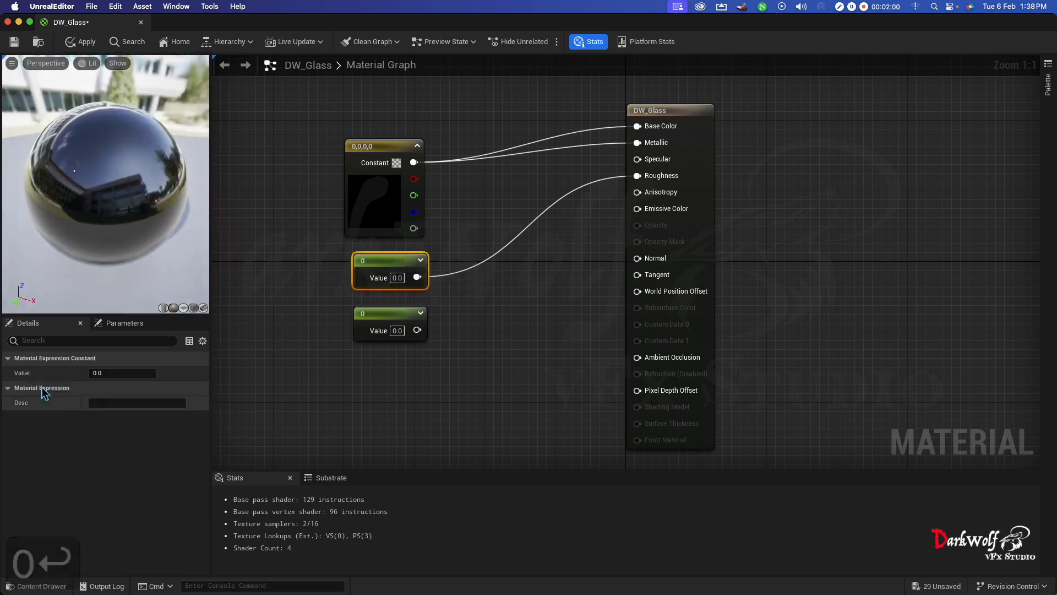
- Connect the lower Constant node to the Opacity input of the DW_Glass result node
{"action": "left_click_drag", "start_coordinate": [416, 330], "coordinate": [664, 230]}
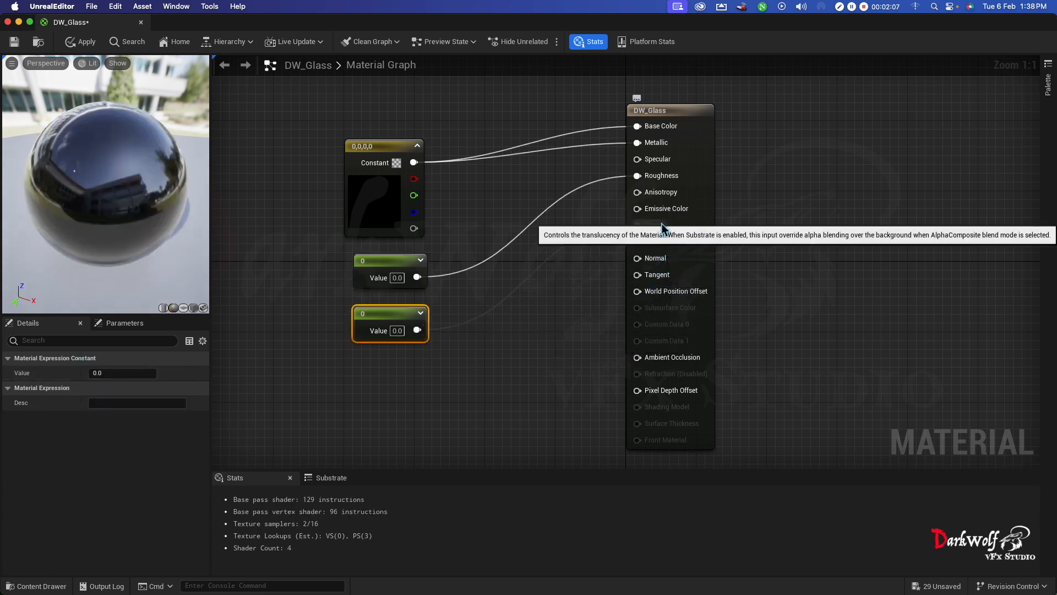
- Set the blend mode of the DW_Glass material to Translucent
{"action": "left_click", "coordinate": [684, 114]}
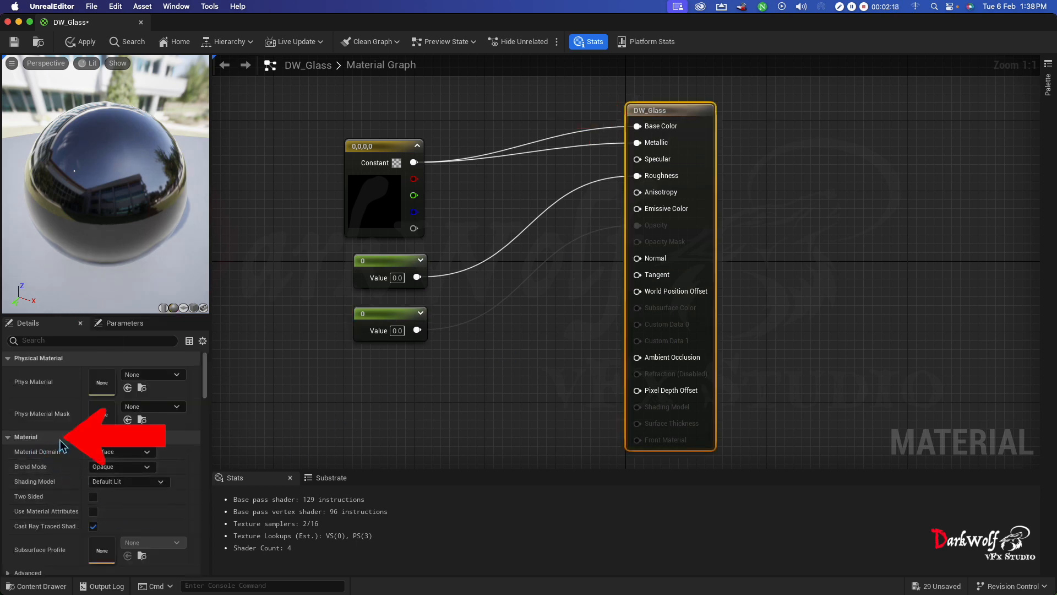
{"action": "left_click", "coordinate": [121, 466]}
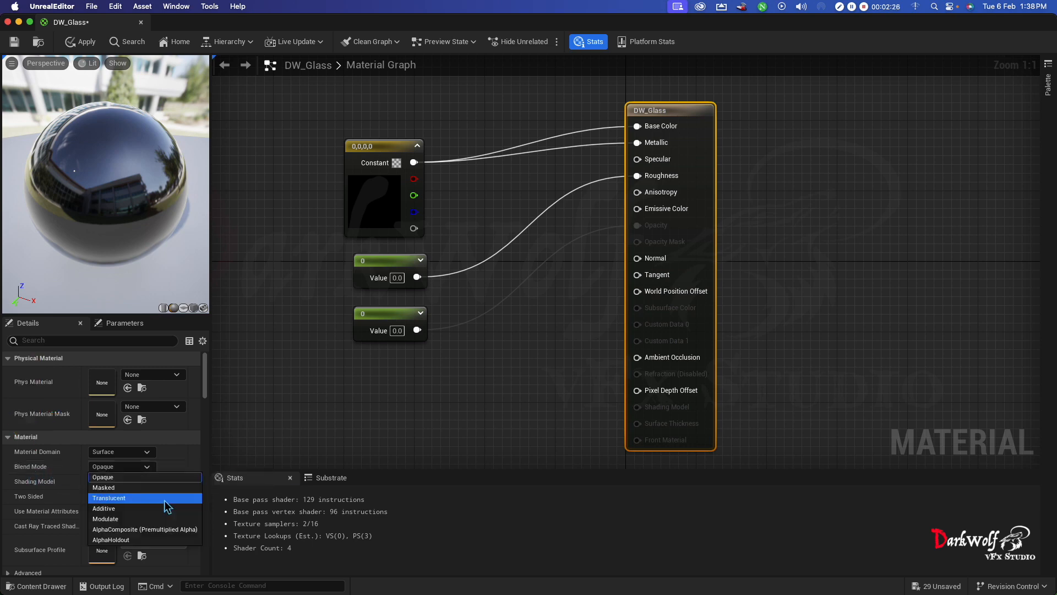
{"action": "left_click", "coordinate": [165, 499]}
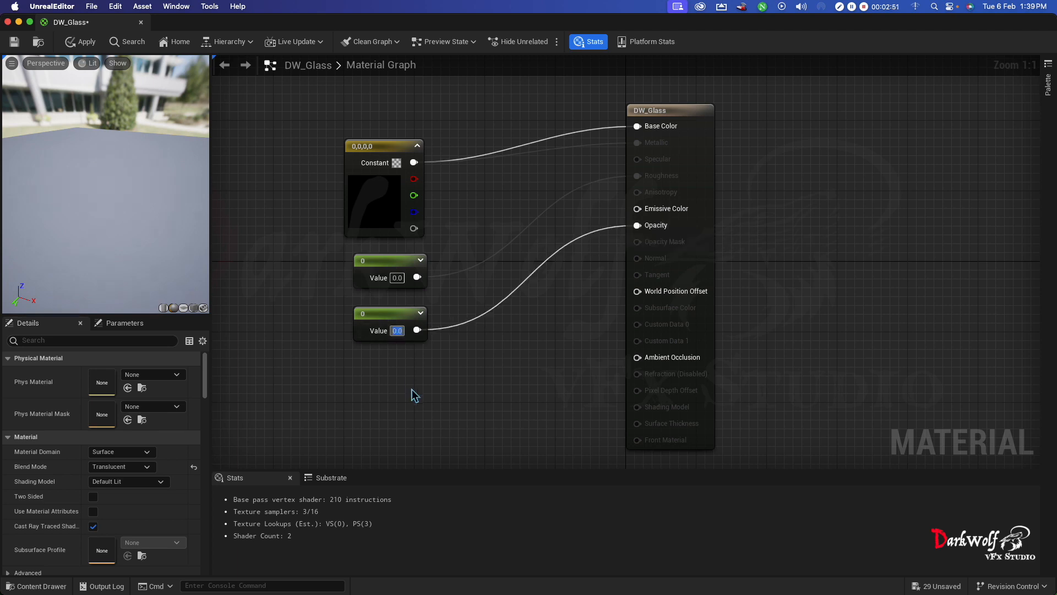
- Try a value of 1 on the Constant driving Opacity, and settle on 0.5 to make the glass semi-transparent
{"action": "type", "text": "1"}
{"action": "key", "text": "Return"}
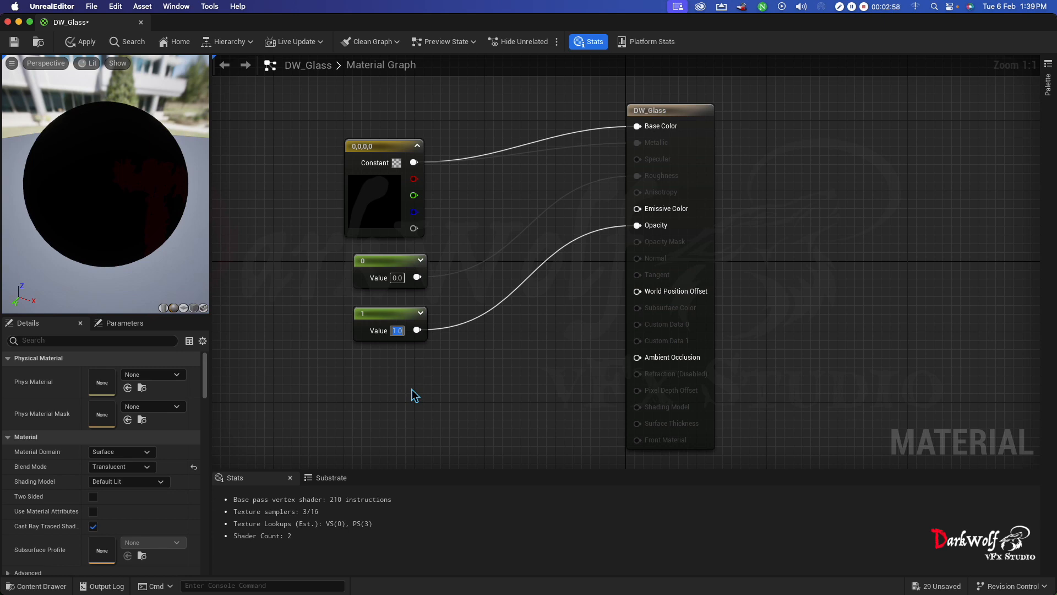
{"action": "type", "text": "0.5"}
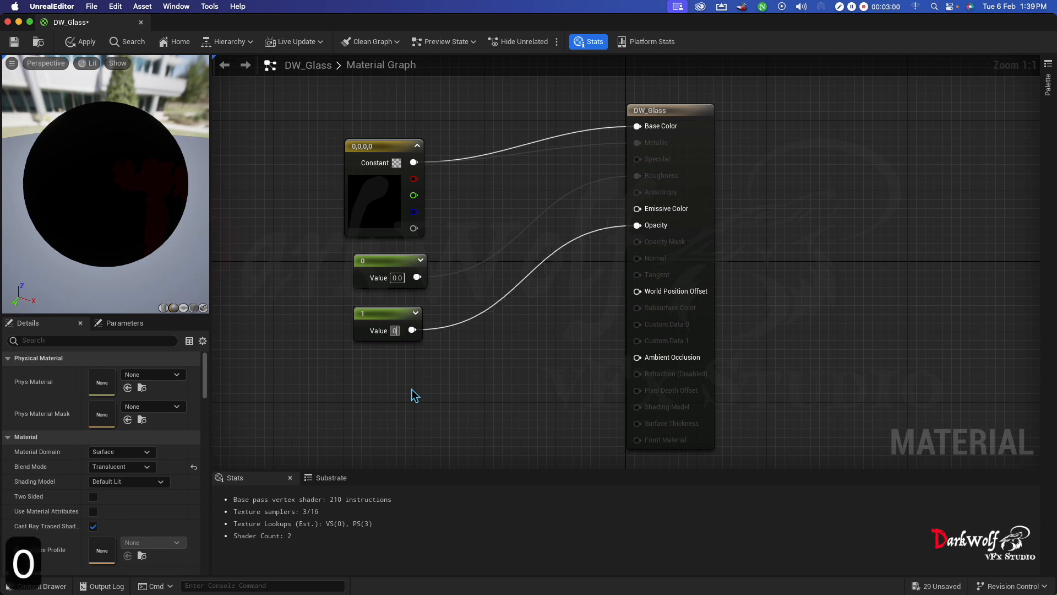
{"action": "key", "text": "Return"}
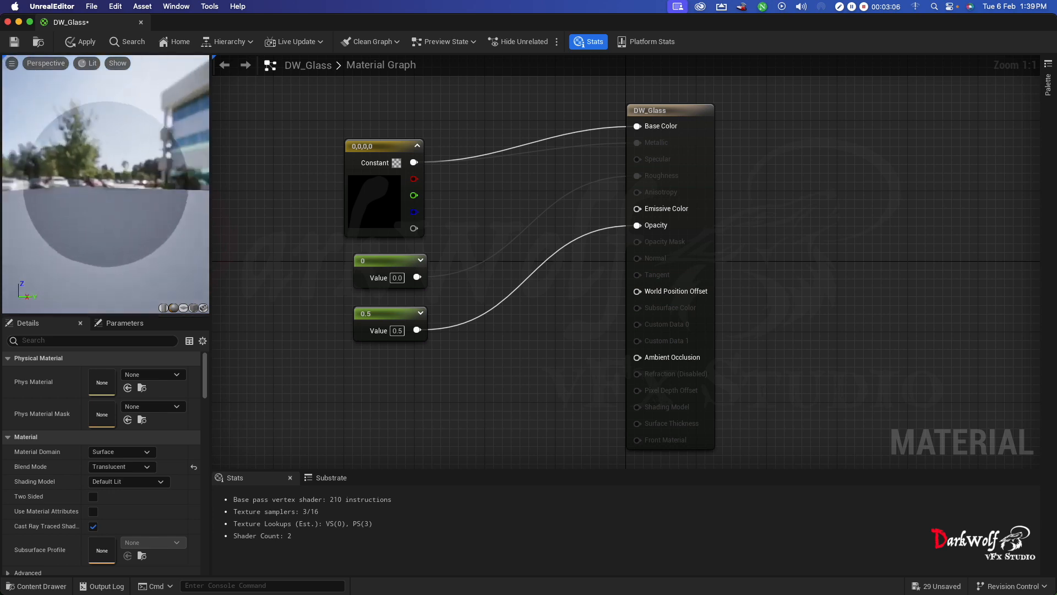
- Give the Constant4Vector driving Base Color a dark blue tint and confirm the color
{"action": "left_click", "coordinate": [390, 201]}
{"action": "double_click", "coordinate": [390, 202]}
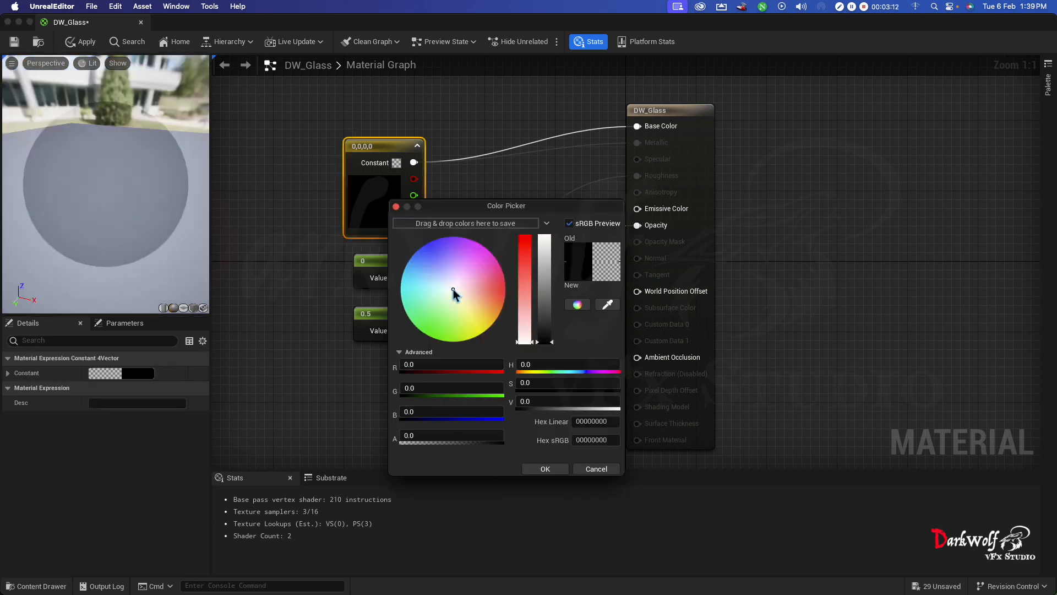
{"action": "mouse_move", "coordinate": [453, 289]}
{"action": "left_mouse_down"}
{"action": "mouse_move", "coordinate": [434, 288]}
{"action": "mouse_move", "coordinate": [444, 272]}
{"action": "mouse_move", "coordinate": [461, 279]}
{"action": "left_mouse_up"}
{"action": "left_click", "coordinate": [545, 468]}
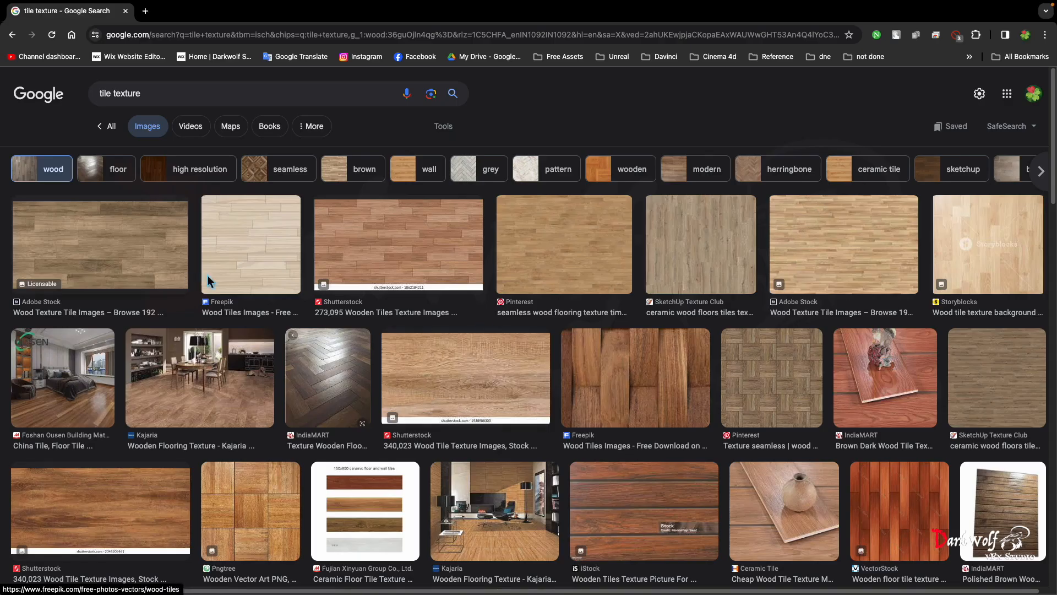
- Switch to the browser and pick the brown Adobe Stock wood plank image from the tile texture image results
{"action": "left_click", "coordinate": [120, 246]}
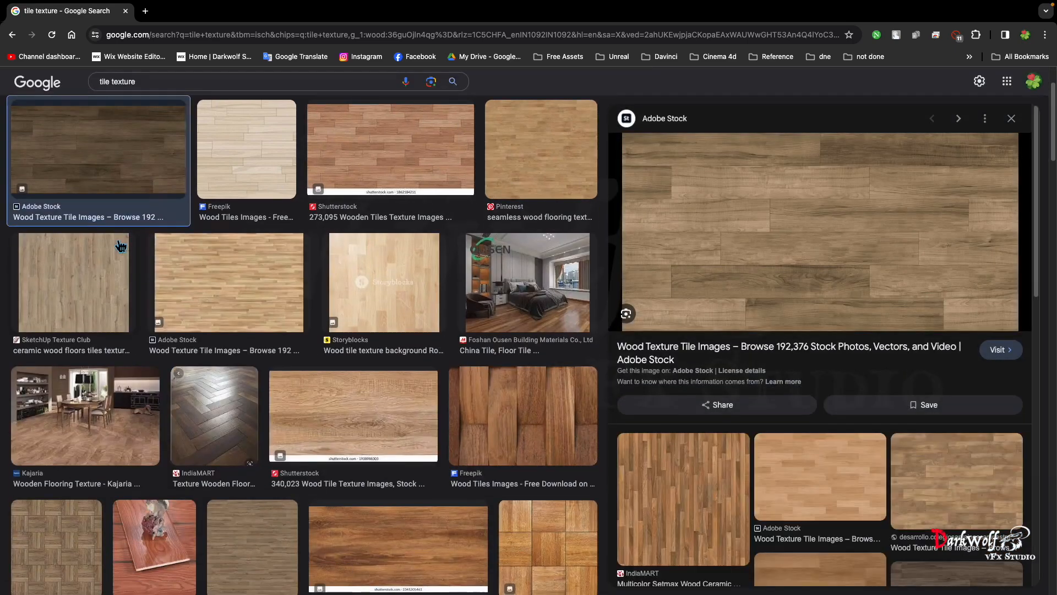
{"action": "left_click", "coordinate": [831, 482]}
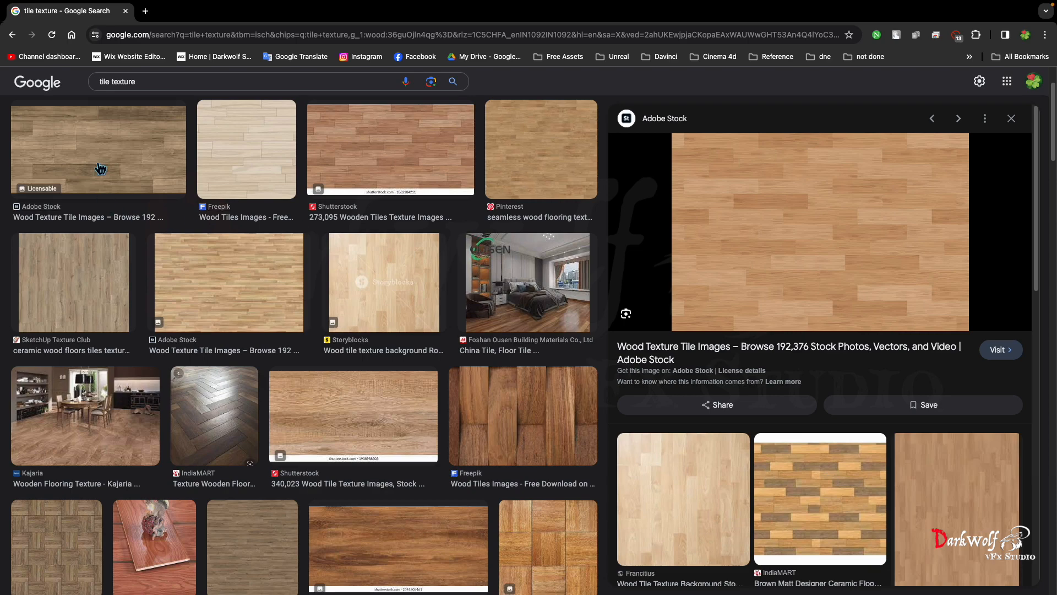
{"action": "left_click", "coordinate": [100, 168]}
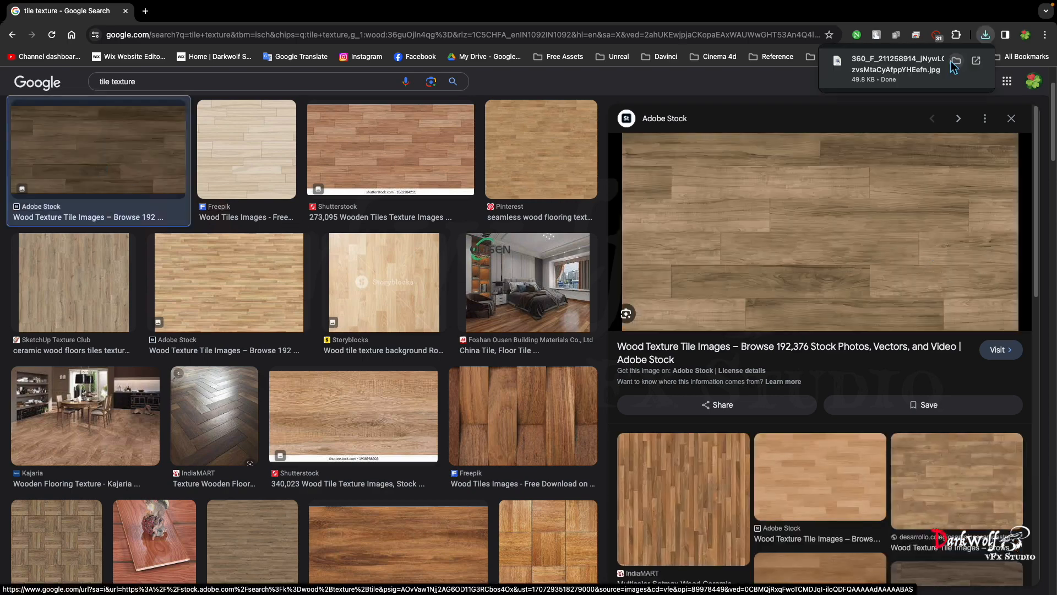
{"action": "left_click", "coordinate": [955, 67]}
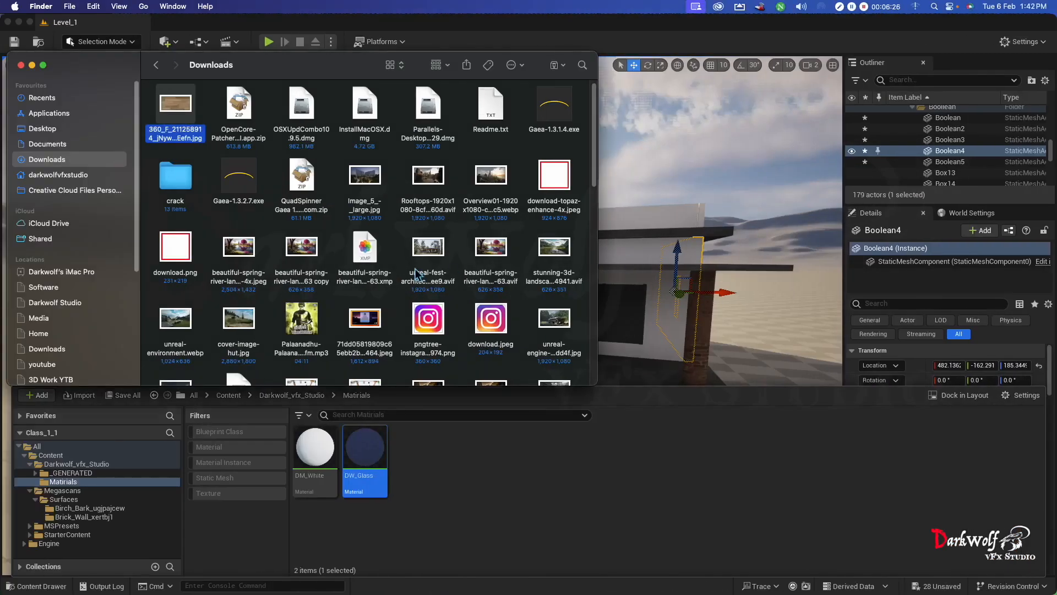
- Preview the downloaded wood plank JPG, import it into the project's Matirials folder, and apply the texture to the house floor
{"action": "key", "text": "space"}
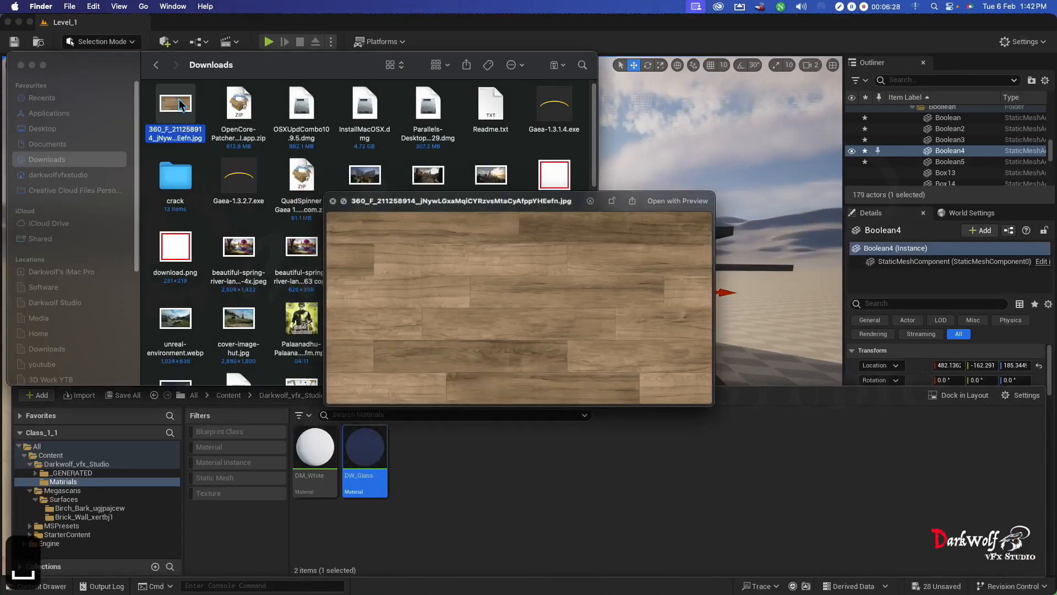
{"action": "key", "text": "space"}
{"action": "left_click_drag", "start_coordinate": [184, 110], "coordinate": [467, 490]}
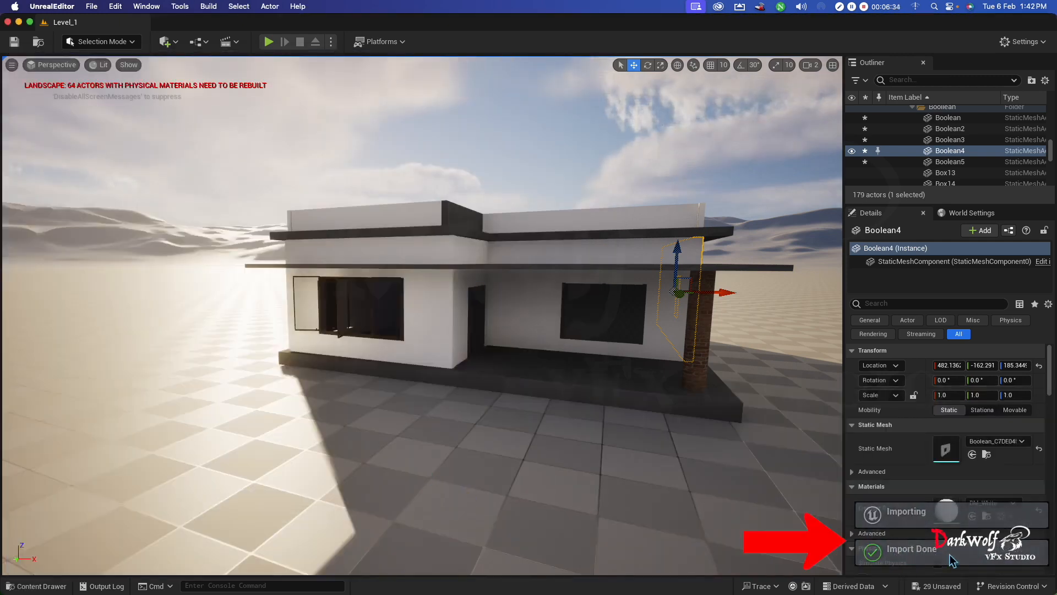
{"action": "left_click", "coordinate": [36, 586]}
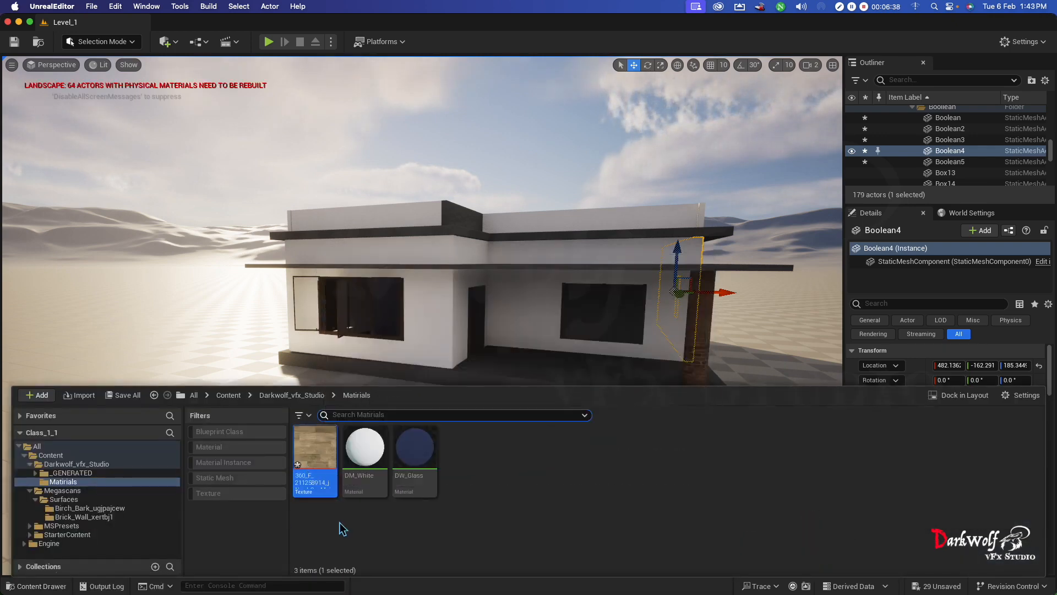
{"action": "left_click_drag", "start_coordinate": [321, 473], "coordinate": [567, 378]}
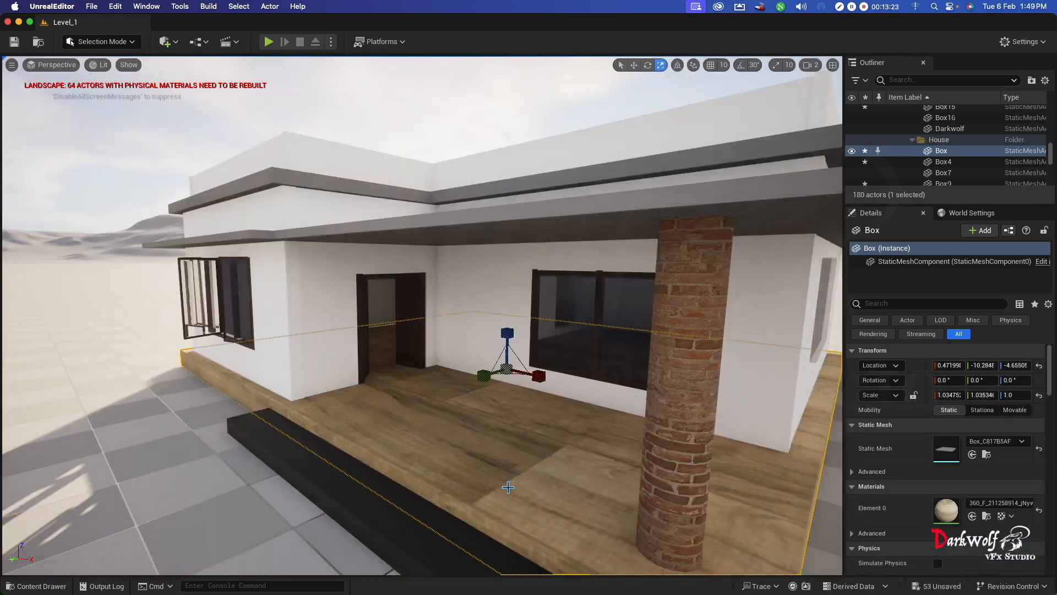
- Add an MF_Tiling function to the wood floor material, connect its Result to the Texture Sample's UVs, and save the material
{"action": "key", "text": "ctrl+space"}
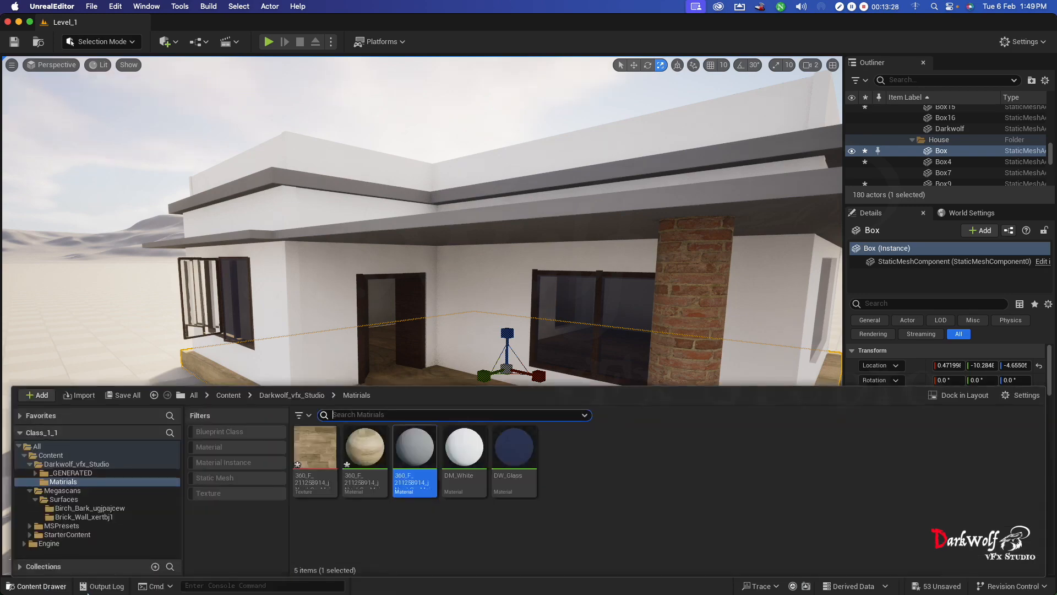
{"action": "double_click", "coordinate": [380, 463]}
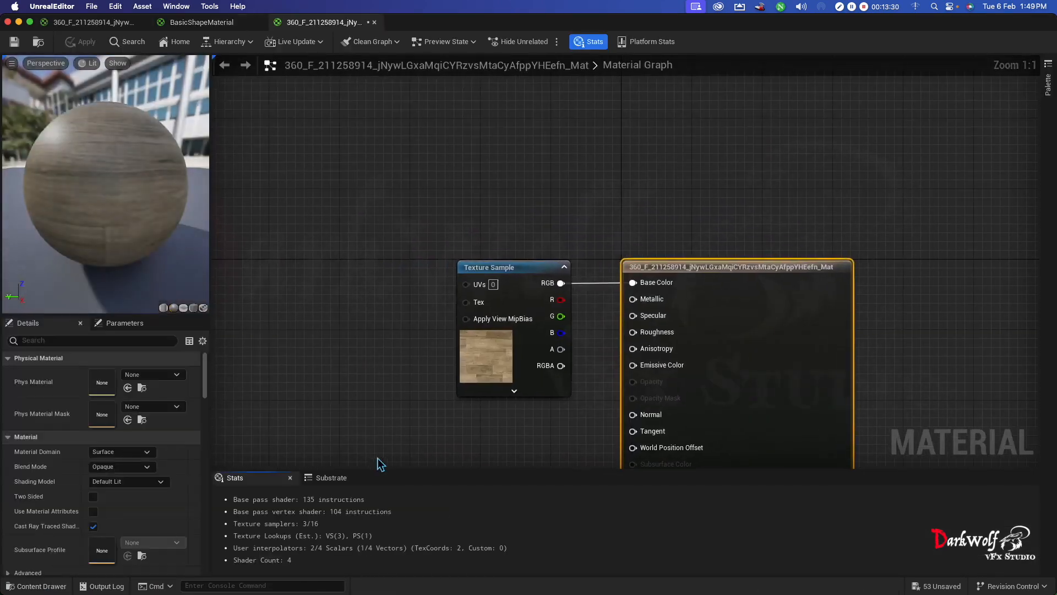
{"action": "scroll", "coordinate": [399, 336], "scroll_direction": "down", "scroll_amount": 1}
{"action": "right_click", "coordinate": [312, 366]}
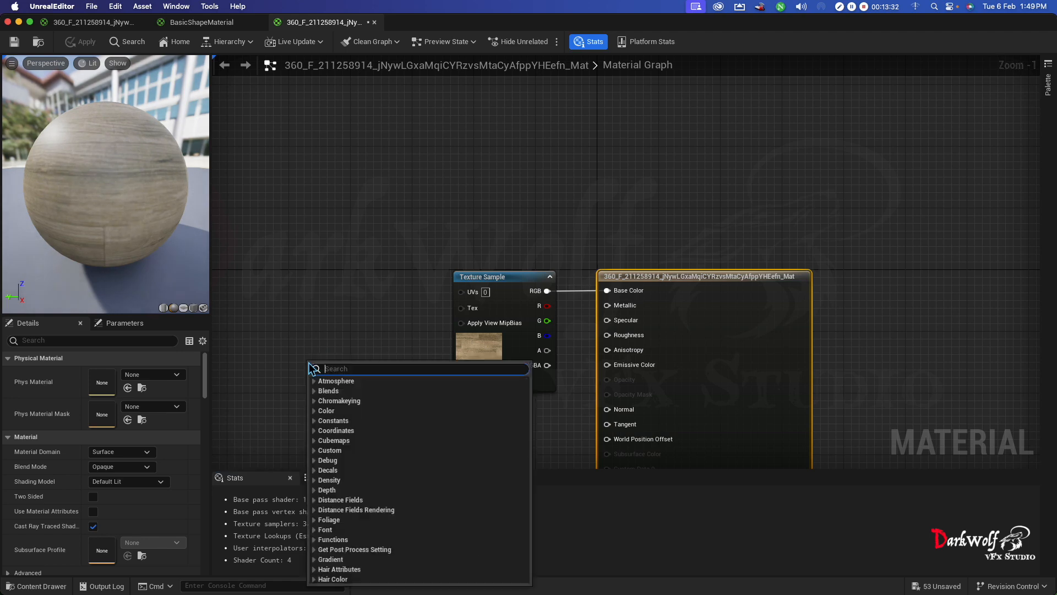
{"action": "type", "text": "mf_ti"}
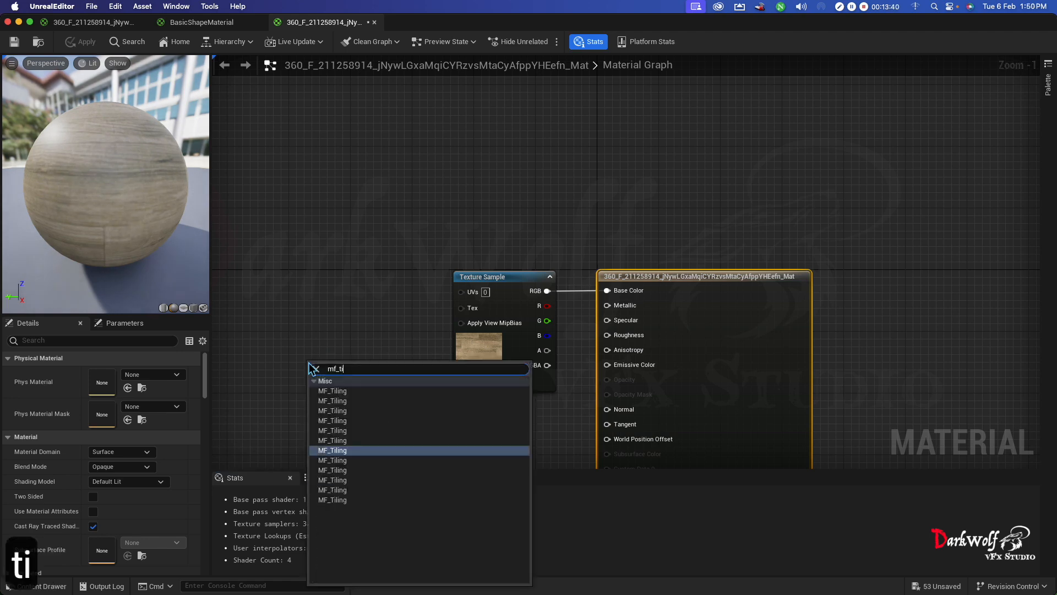
{"action": "key", "text": "Return"}
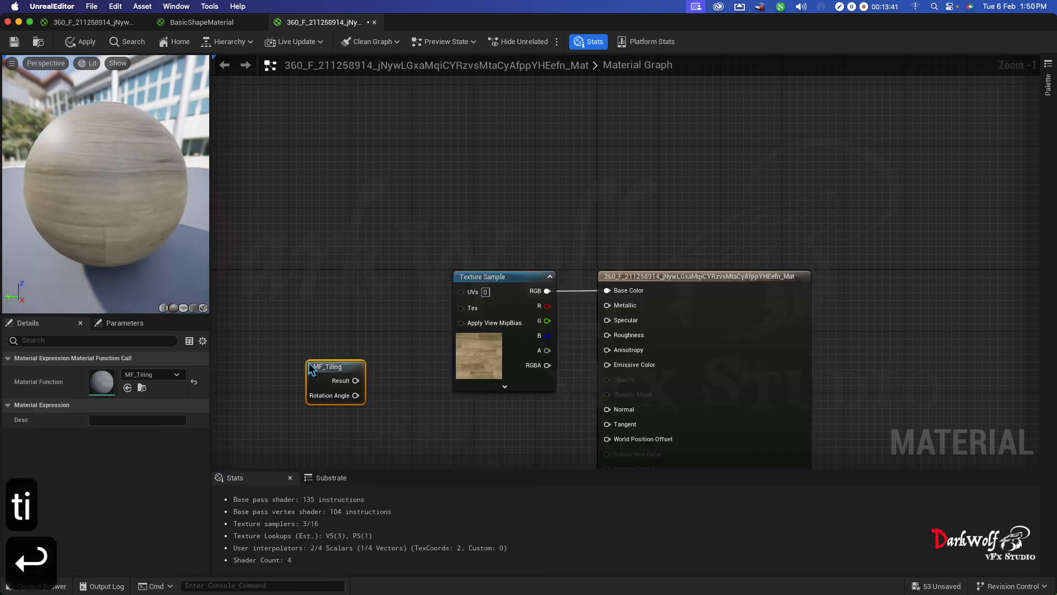
{"action": "left_click_drag", "start_coordinate": [328, 367], "coordinate": [467, 292]}
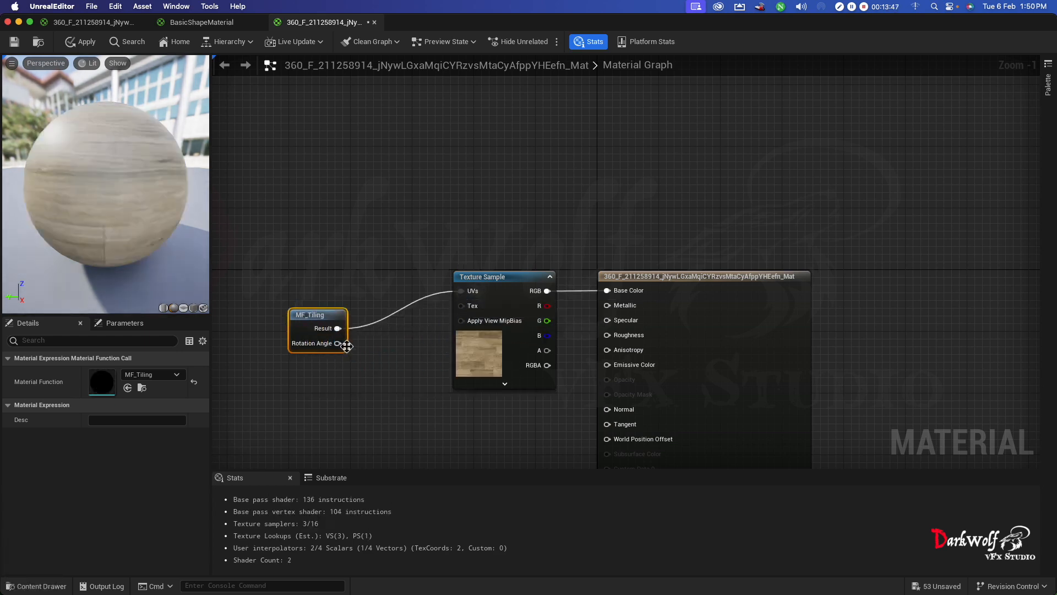
{"action": "left_click", "coordinate": [14, 42]}
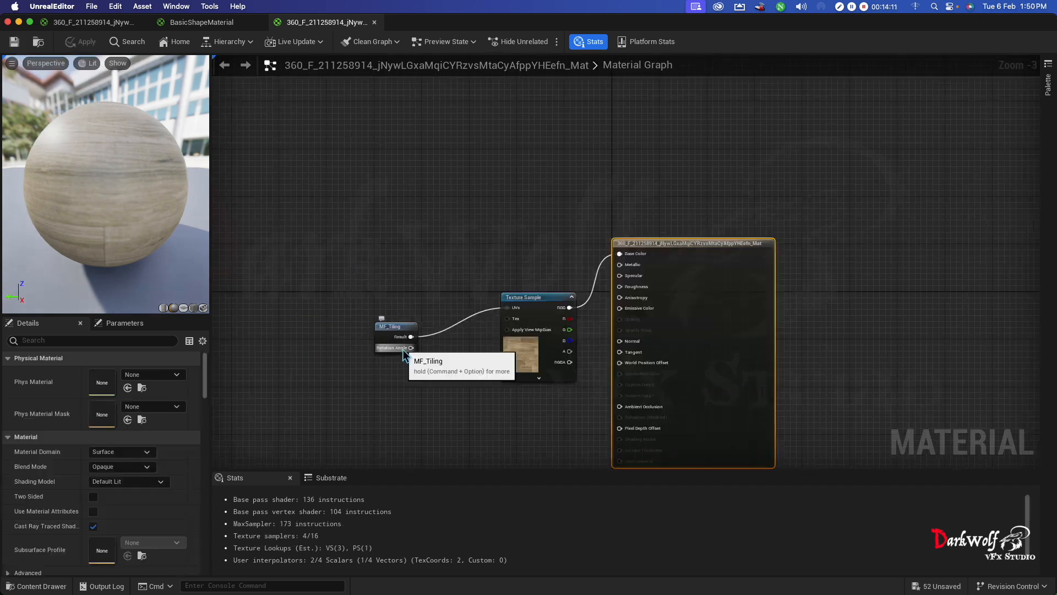
- Create a material instance from the wood floor material, keeping the default name
{"action": "left_click", "coordinate": [48, 588]}
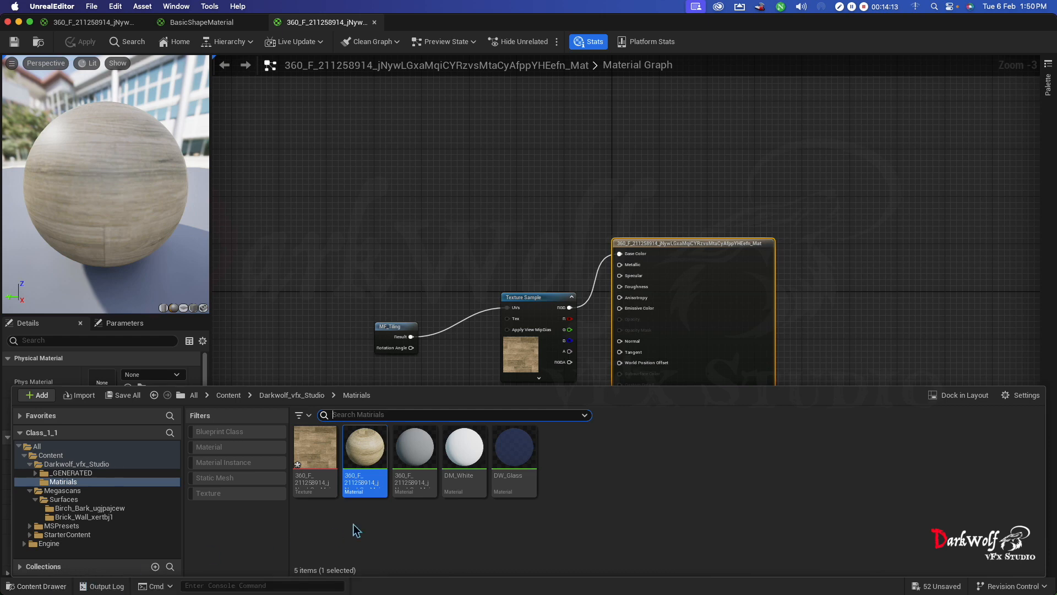
{"action": "right_click", "coordinate": [366, 466]}
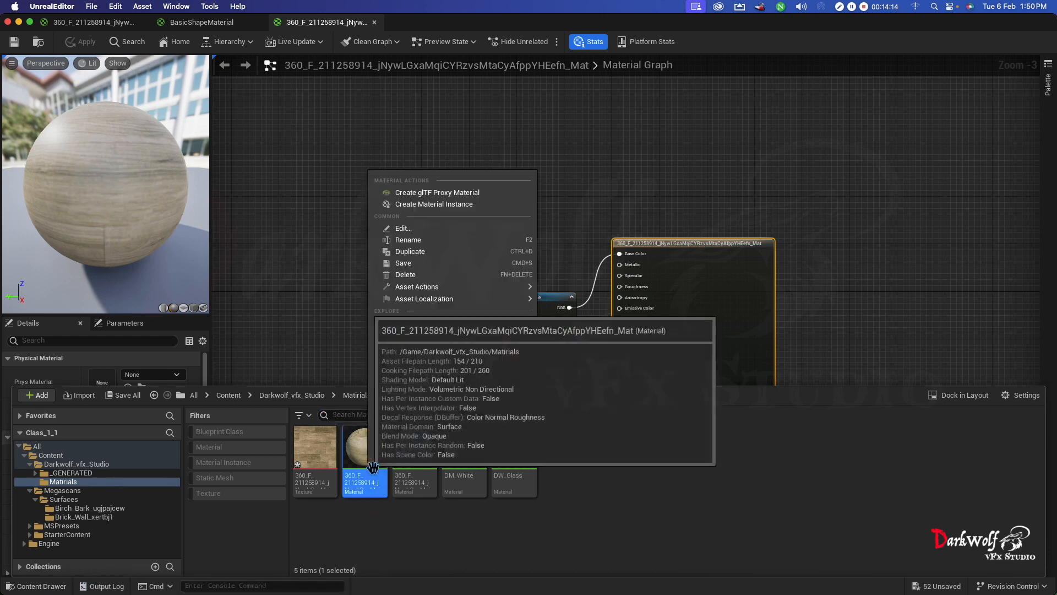
{"action": "left_click", "coordinate": [434, 205]}
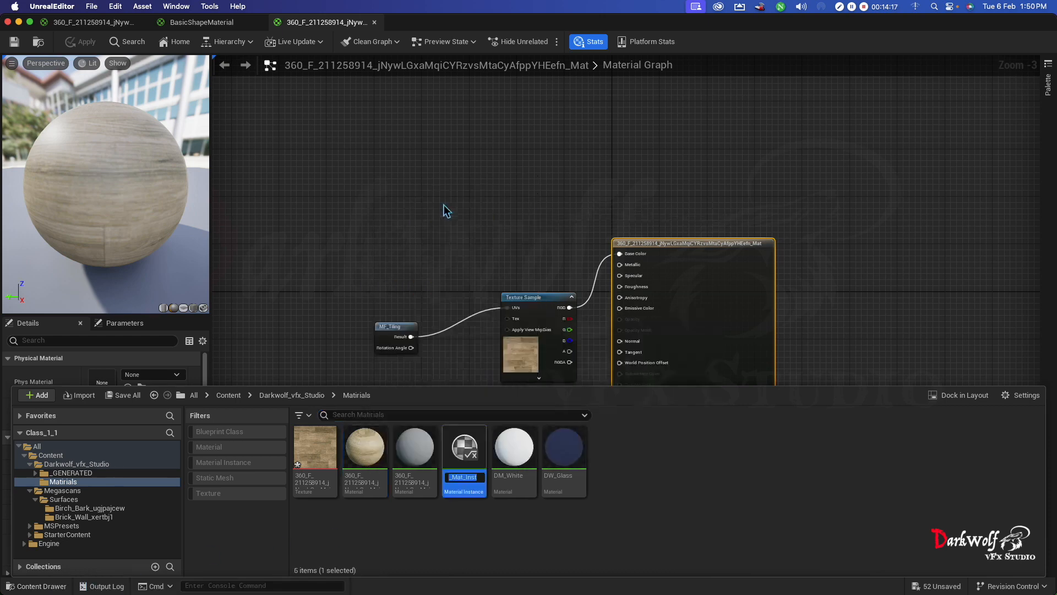
{"action": "key", "text": "Return"}
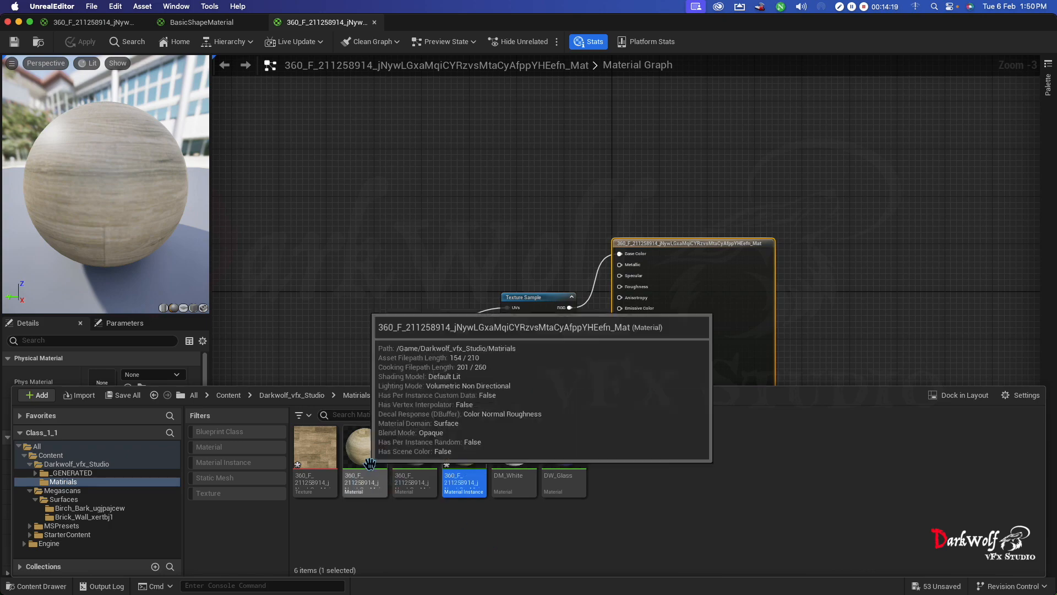
- Enable the Tiling/Offset override in the wood material instance and adjust its tiling and offset values
{"action": "double_click", "coordinate": [468, 470]}
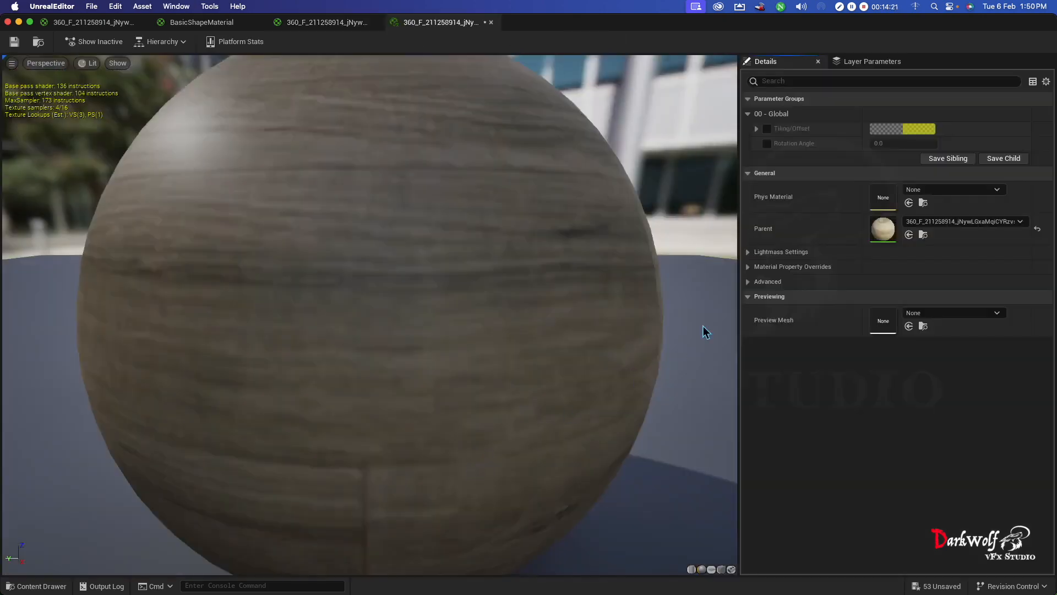
{"action": "left_click", "coordinate": [770, 130]}
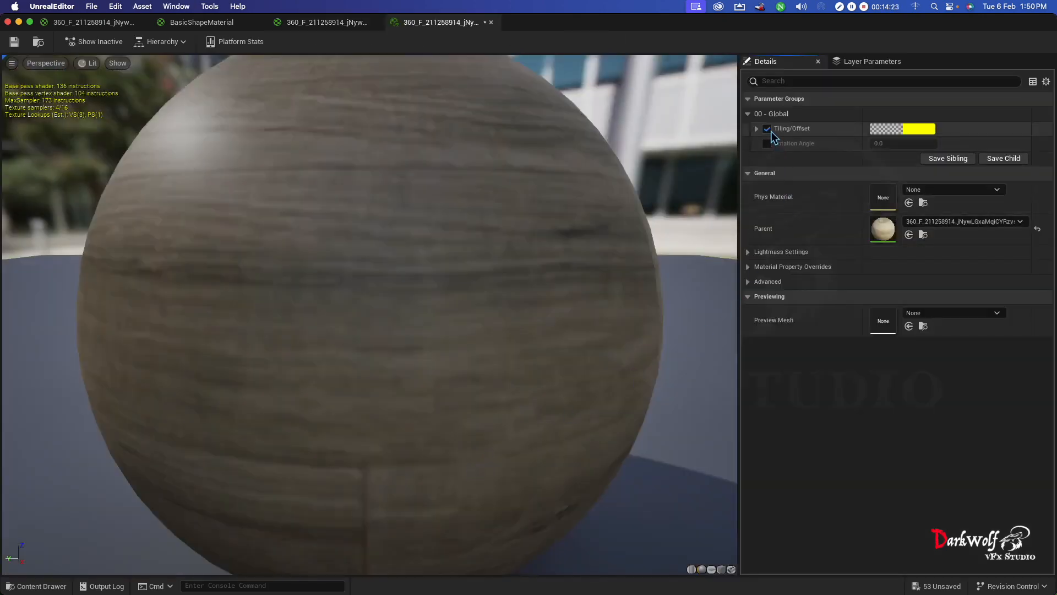
{"action": "left_click", "coordinate": [758, 130]}
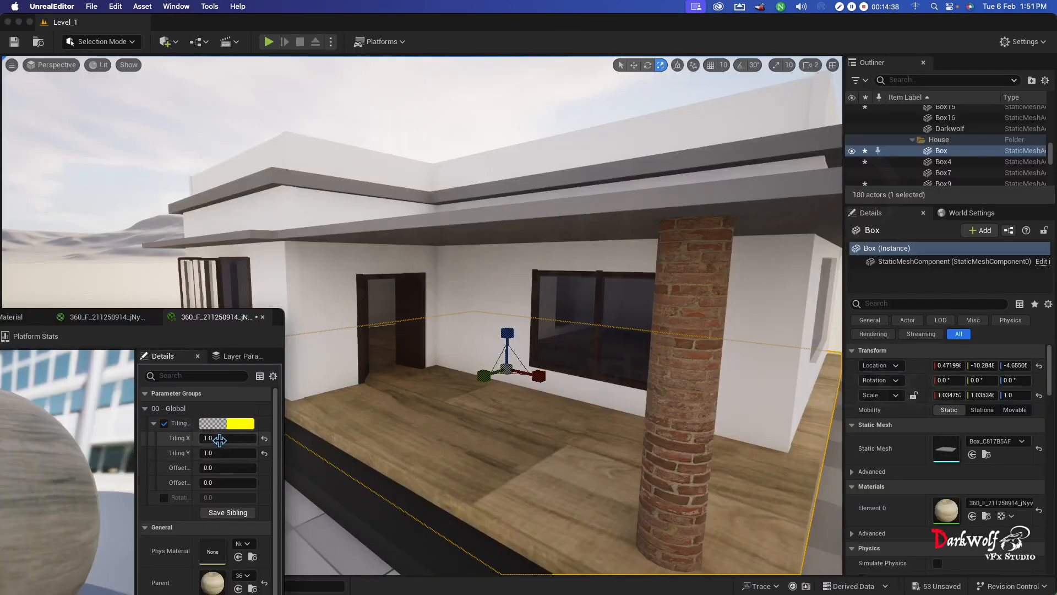
{"action": "left_click_drag", "start_coordinate": [219, 440], "coordinate": [215, 452]}
{"action": "left_click_drag", "start_coordinate": [215, 468], "coordinate": [221, 469]}
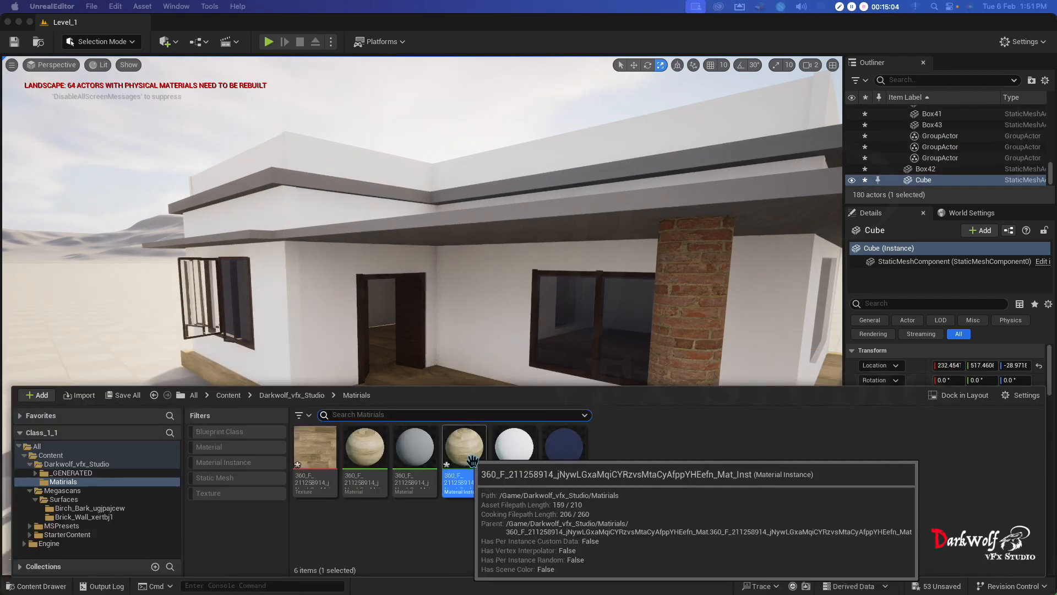
- Apply the wood material instance to the house floor and increase its tiling so the planks appear smaller
{"action": "left_click_drag", "start_coordinate": [465, 448], "coordinate": [440, 388]}
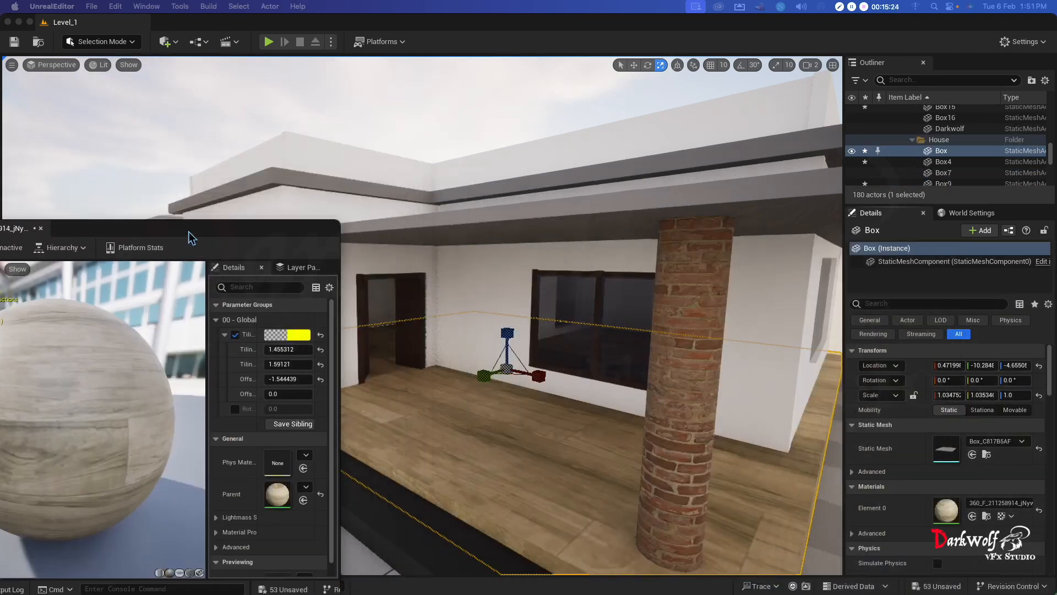
{"action": "left_click_drag", "start_coordinate": [189, 233], "coordinate": [123, 264]}
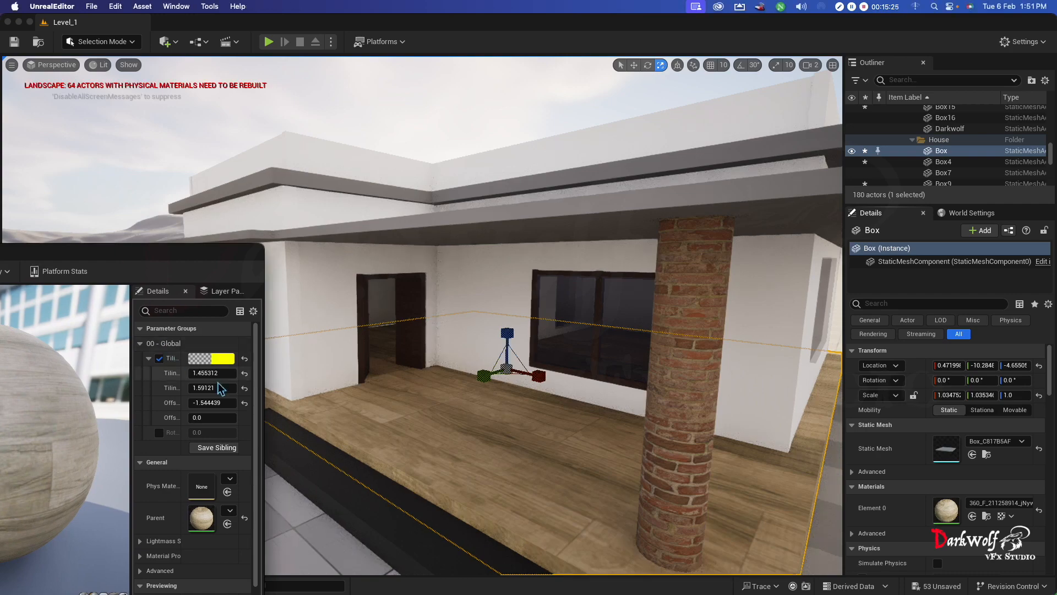
{"action": "left_click_drag", "start_coordinate": [209, 374], "coordinate": [259, 392]}
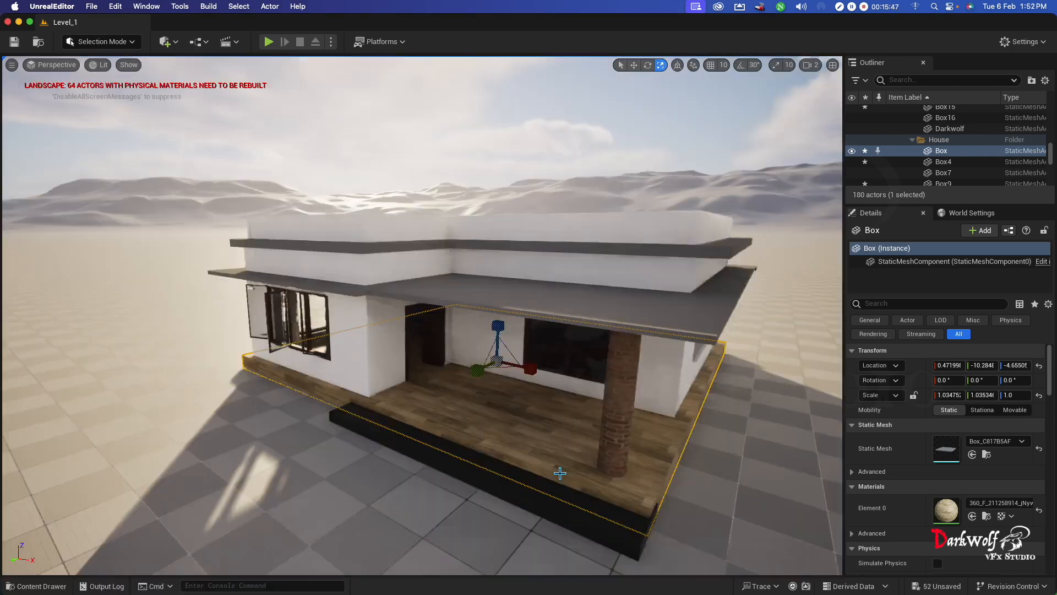
- Examine the tiled wood flooring on the porch and through the doorway, and switch to the object selection tool
{"action": "scroll", "coordinate": [545, 479], "scroll_direction": "up", "scroll_amount": 5}
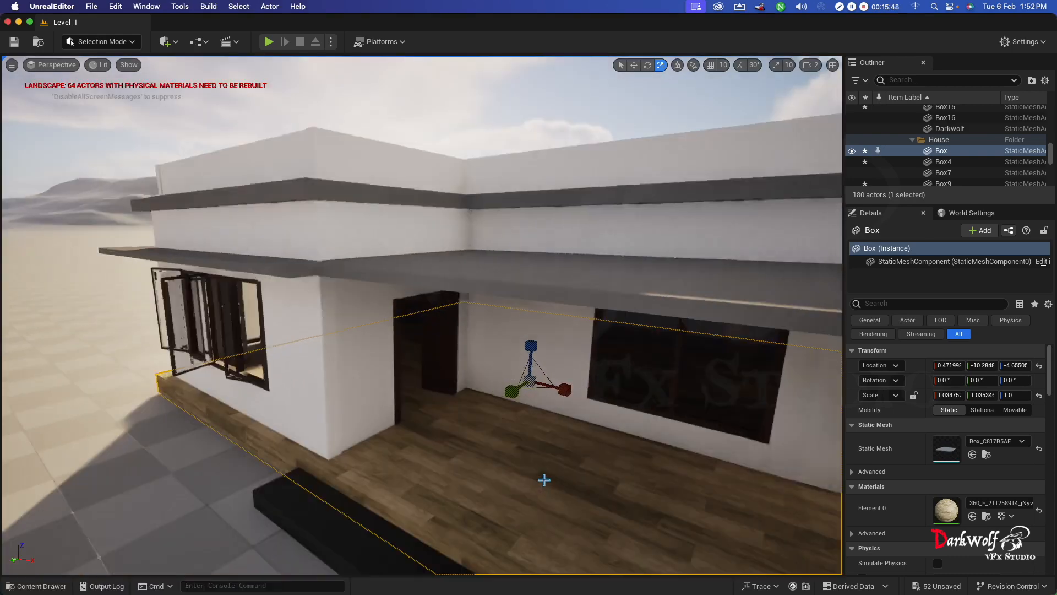
{"action": "scroll", "coordinate": [542, 512], "scroll_direction": "up", "scroll_amount": 5}
{"action": "left_click_drag", "start_coordinate": [550, 526], "coordinate": [550, 526], "text": "alt"}
{"action": "scroll", "coordinate": [486, 504], "scroll_direction": "up", "scroll_amount": 3}
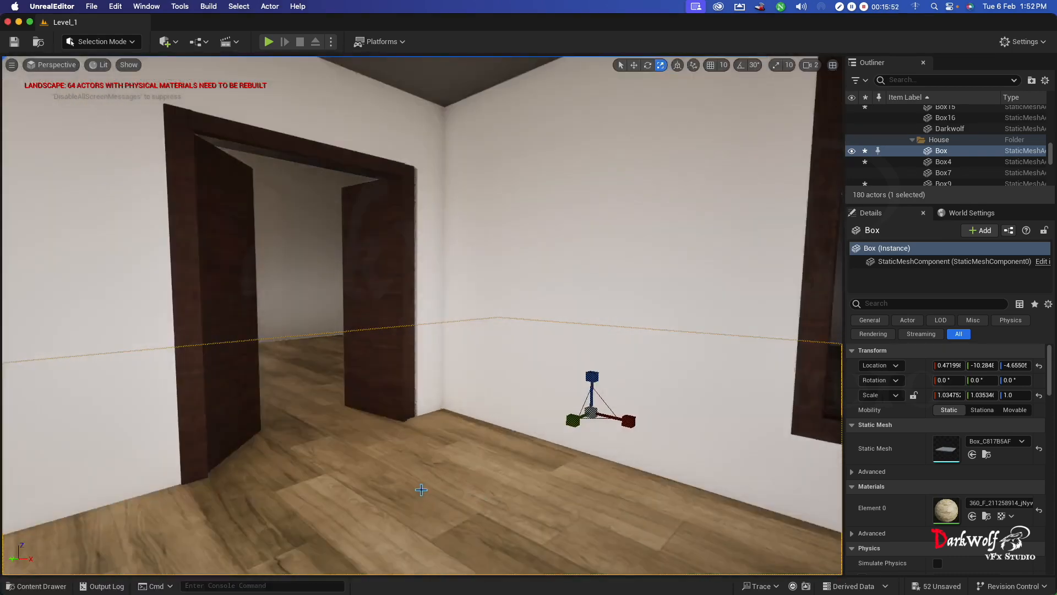
{"action": "left_click_drag", "start_coordinate": [421, 489], "coordinate": [420, 489], "text": "alt"}
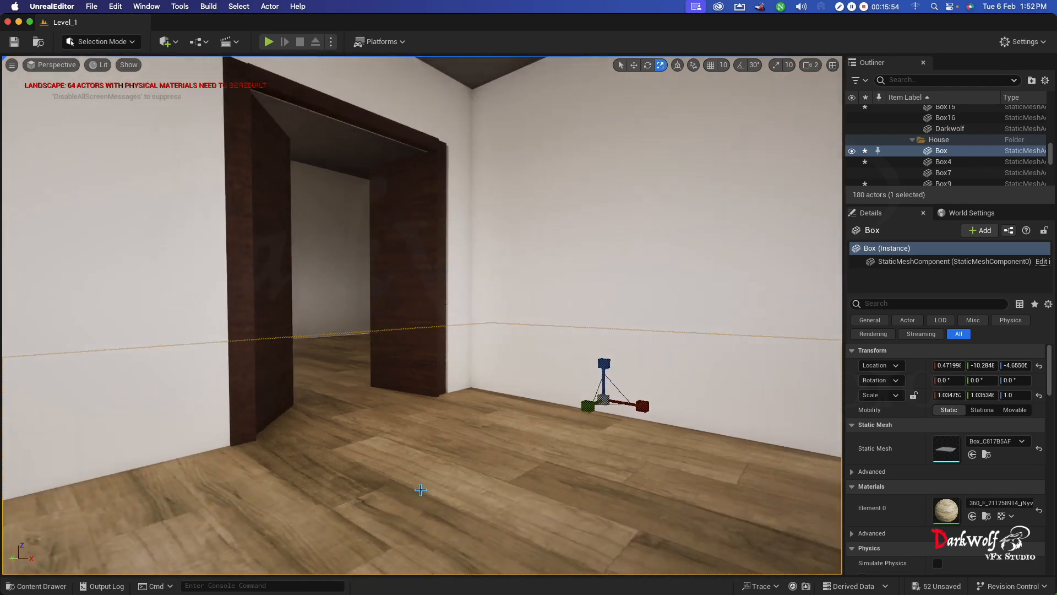
{"action": "scroll", "coordinate": [421, 489], "scroll_direction": "down", "scroll_amount": 5}
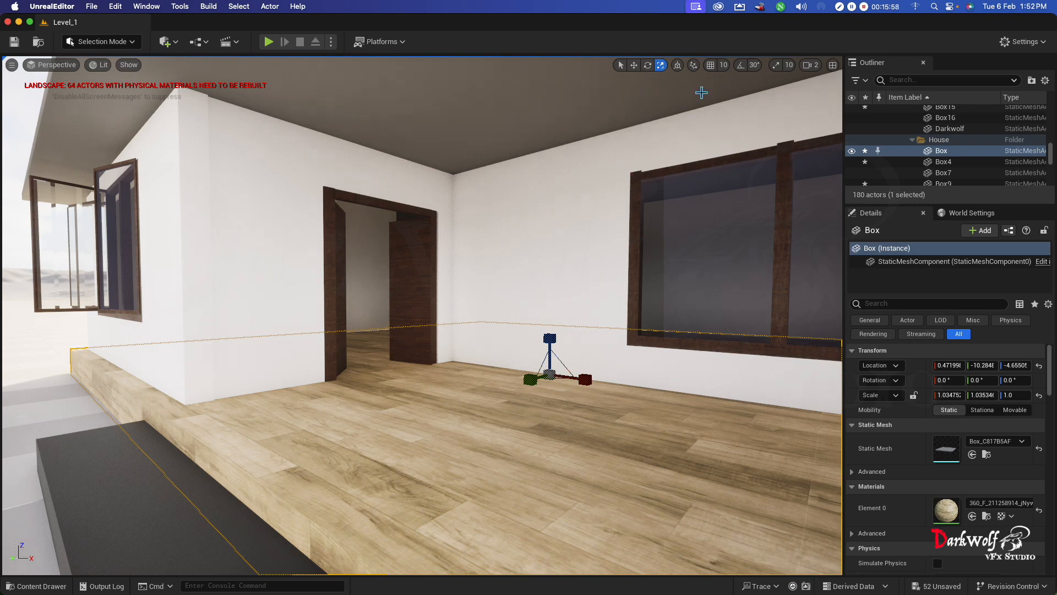
{"action": "left_click", "coordinate": [621, 65]}
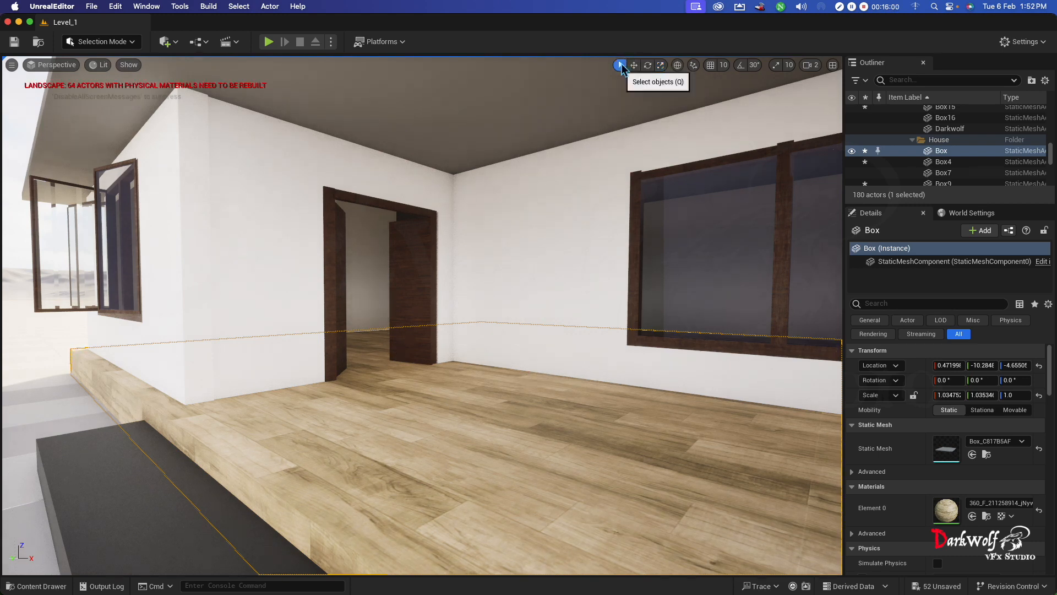